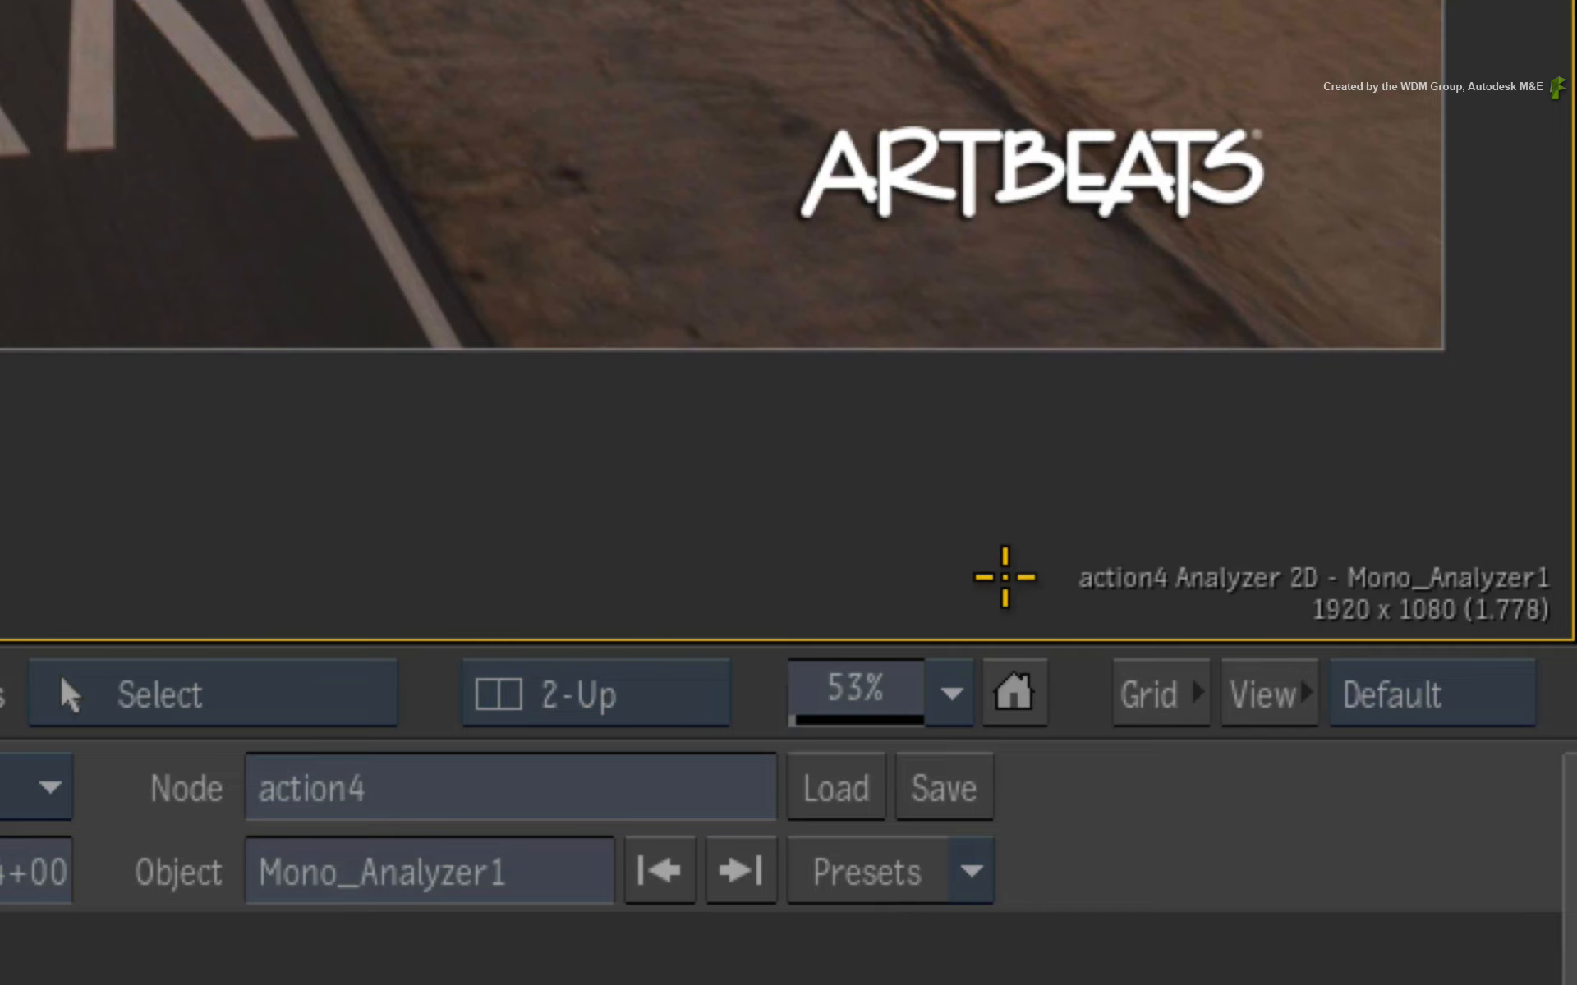
- Open the Analyzer Mono node, enable Forward & Backward tracking and run the camera analysis
{"action": "key", "text": "F7"}
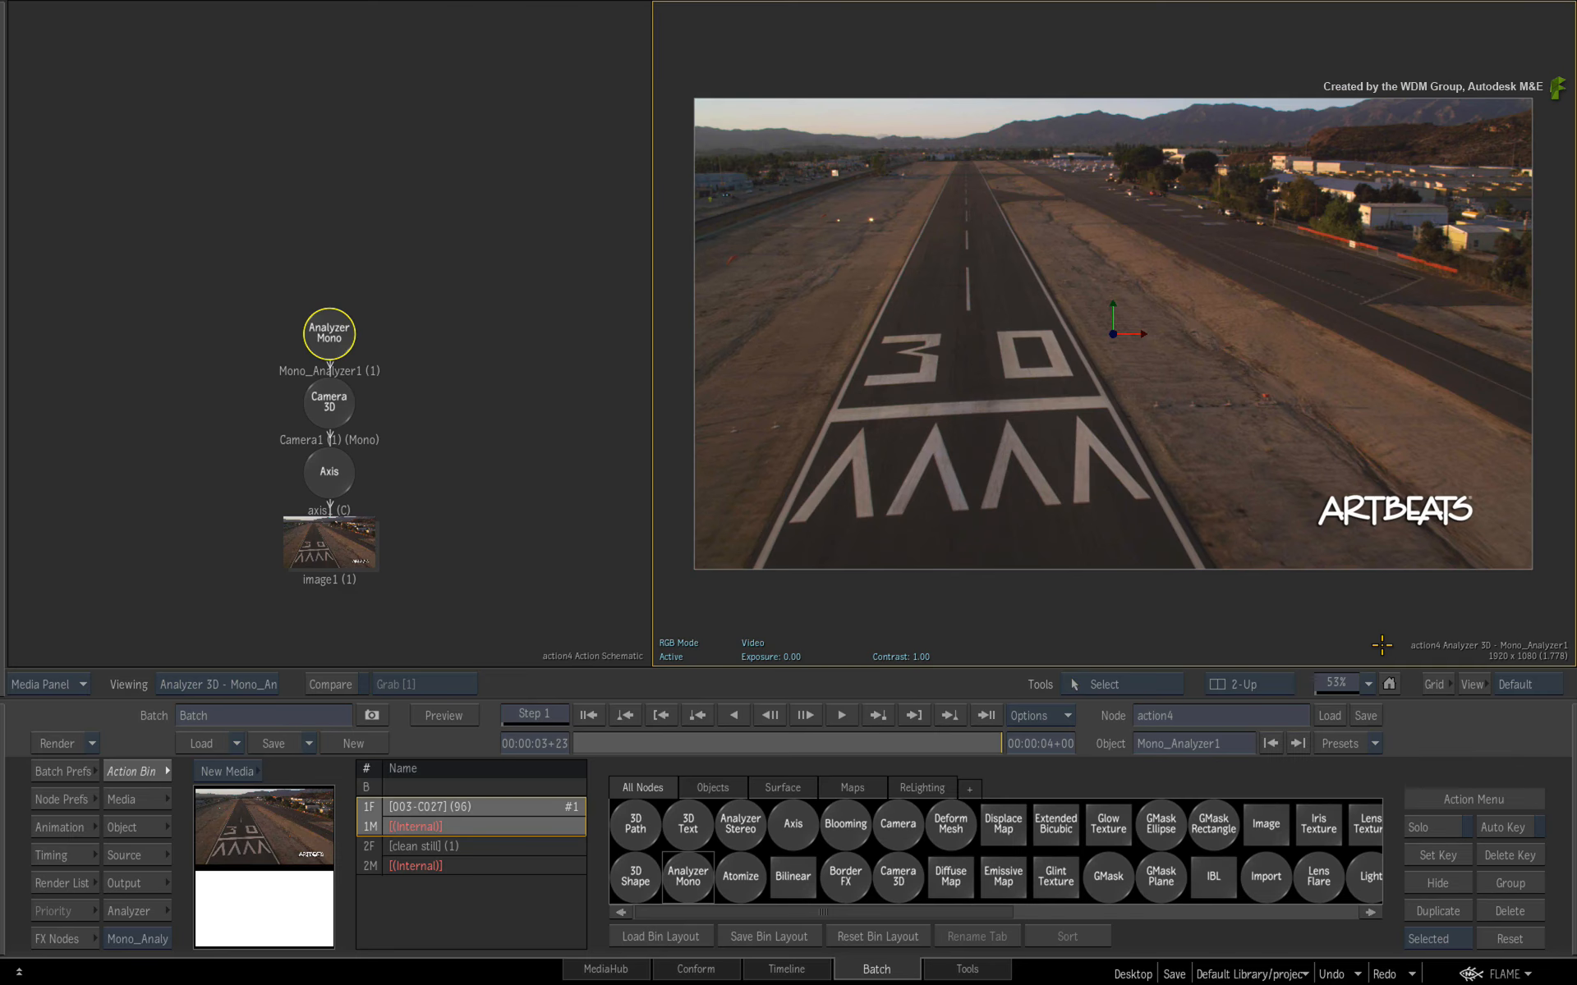
{"action": "double_click", "coordinate": [330, 345]}
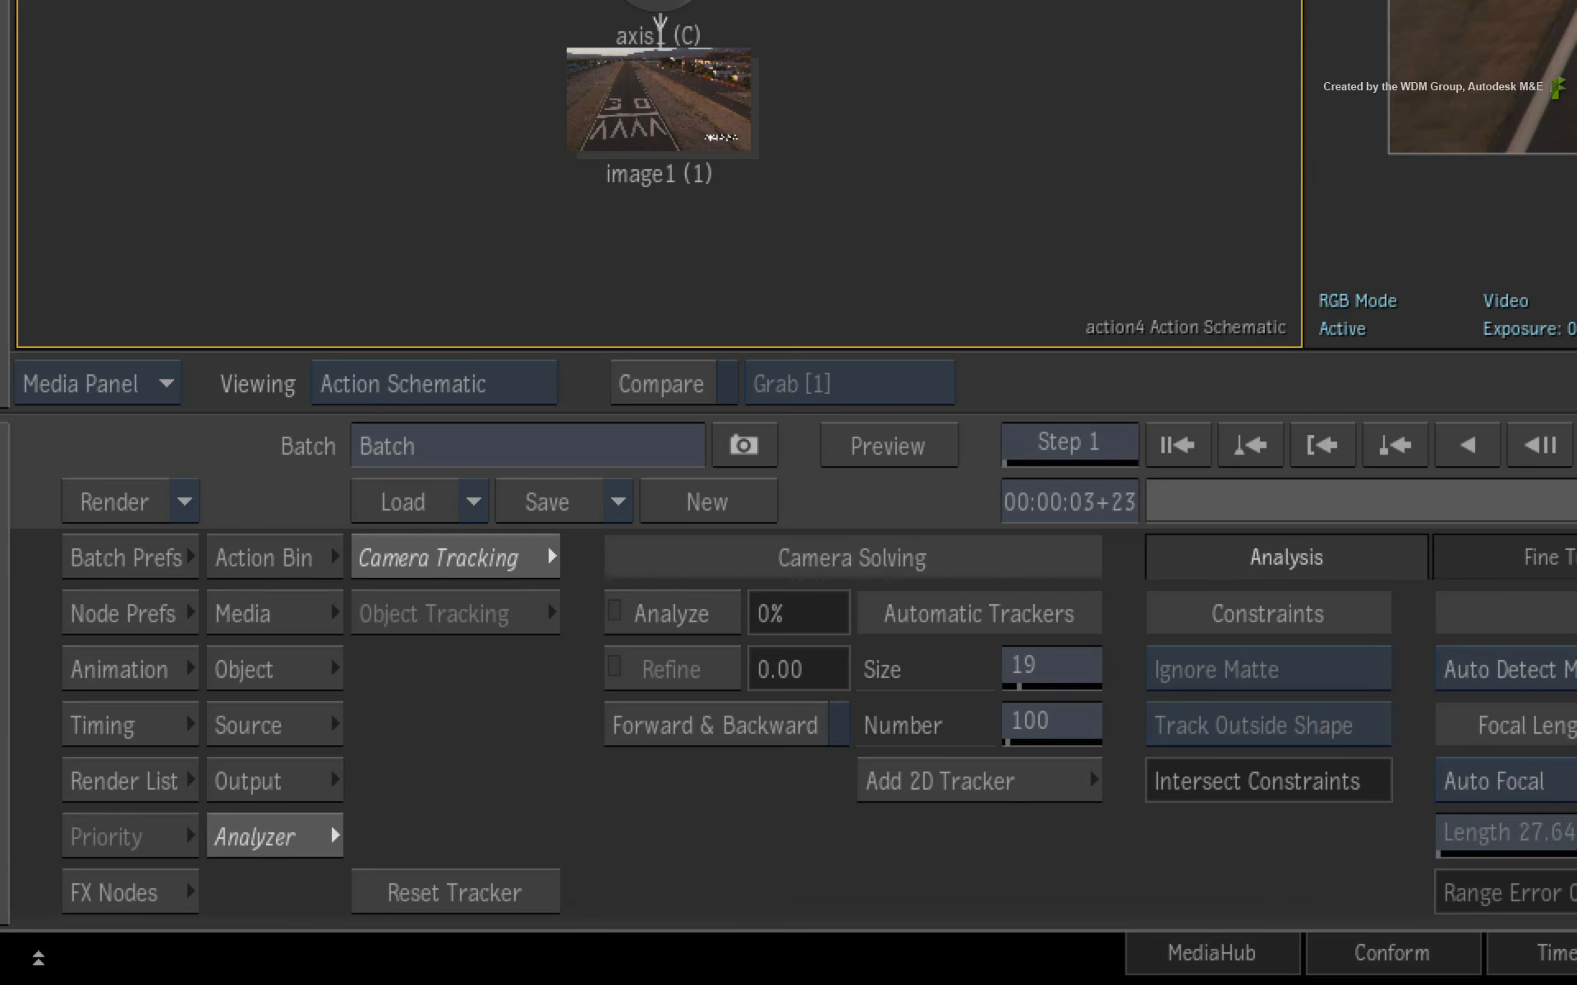
{"action": "left_click", "coordinate": [768, 726]}
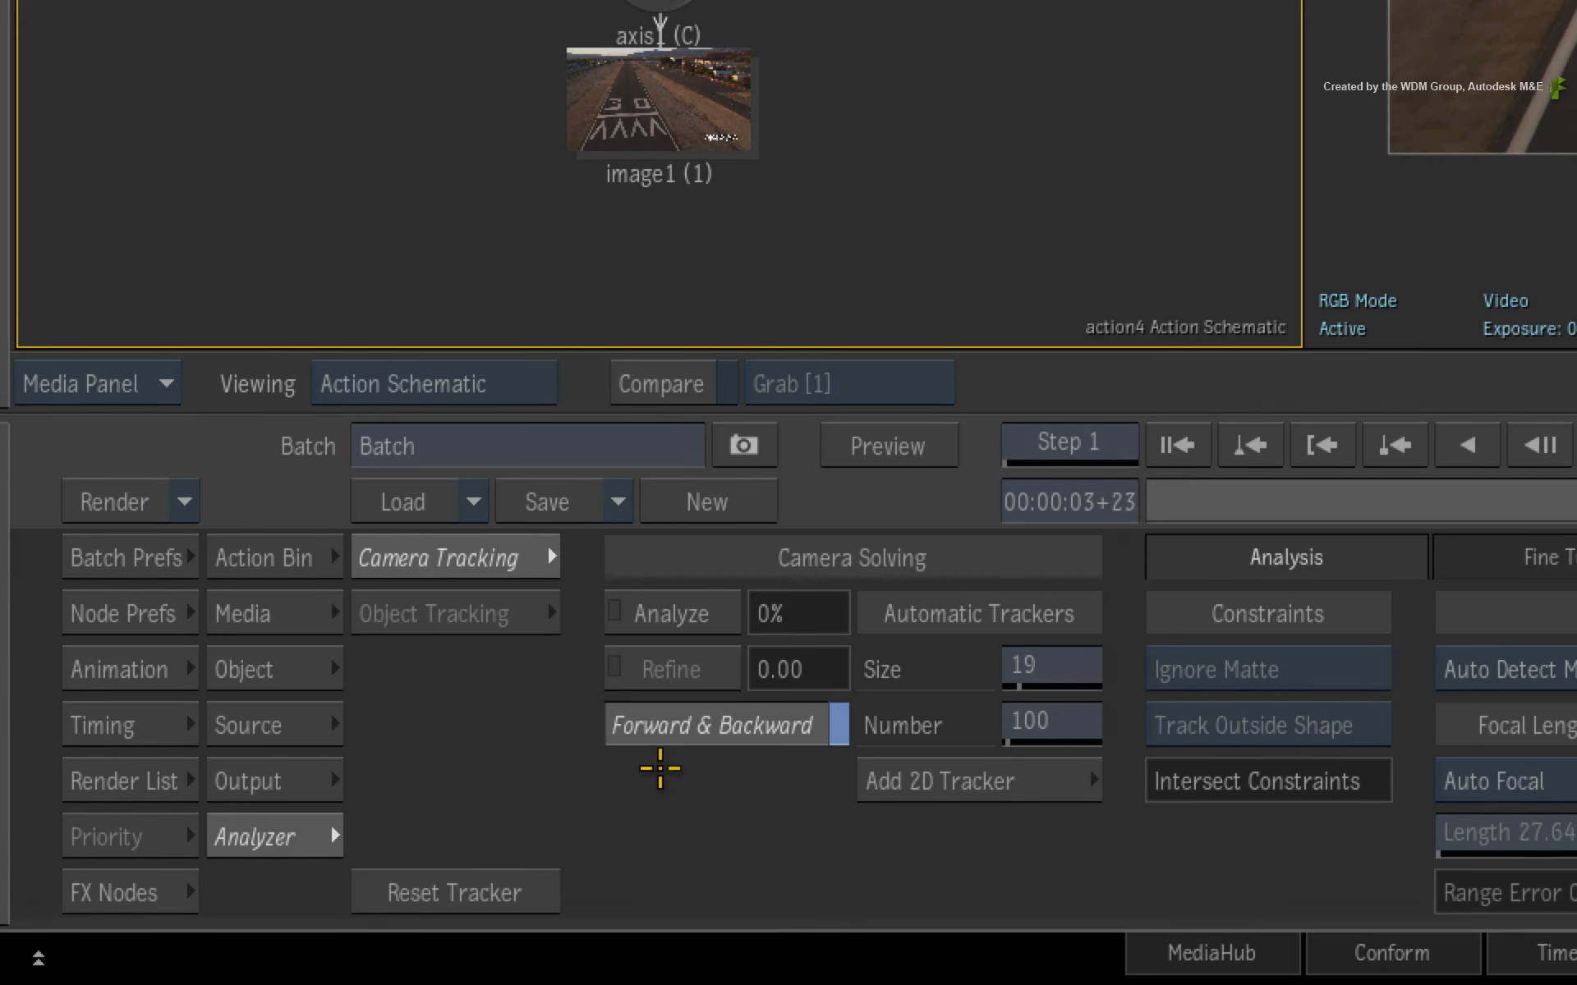
{"action": "left_click", "coordinate": [706, 615]}
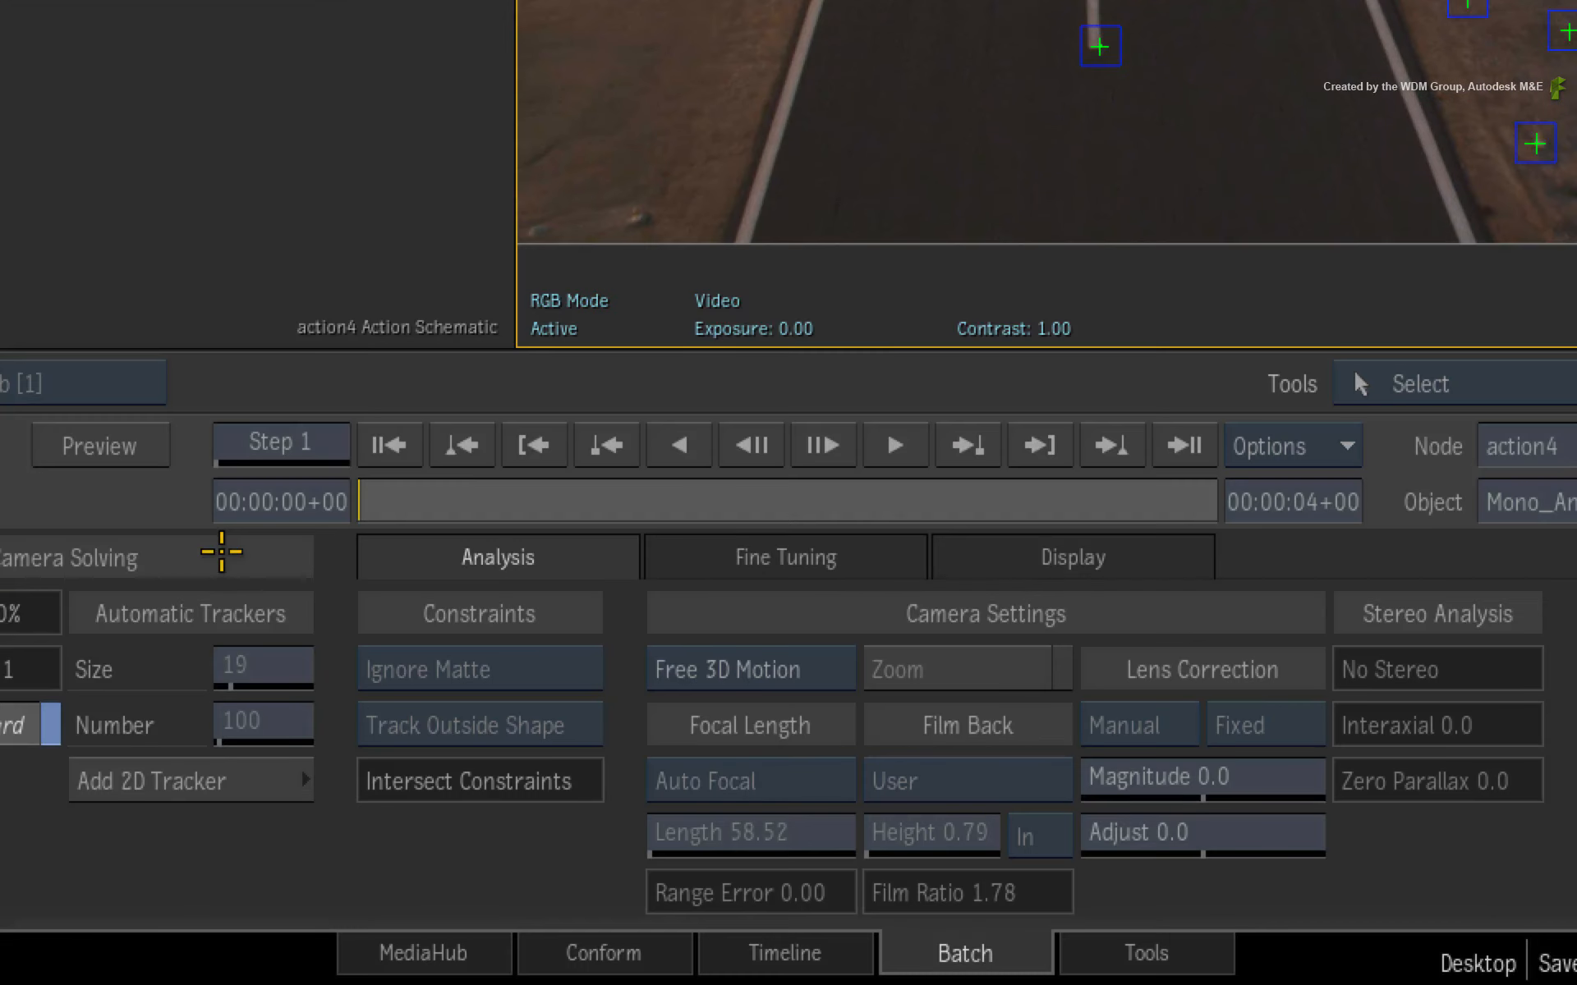
- Define the ground plane by selecting the trackers lying on the runway surface
{"action": "left_click", "coordinate": [748, 773]}
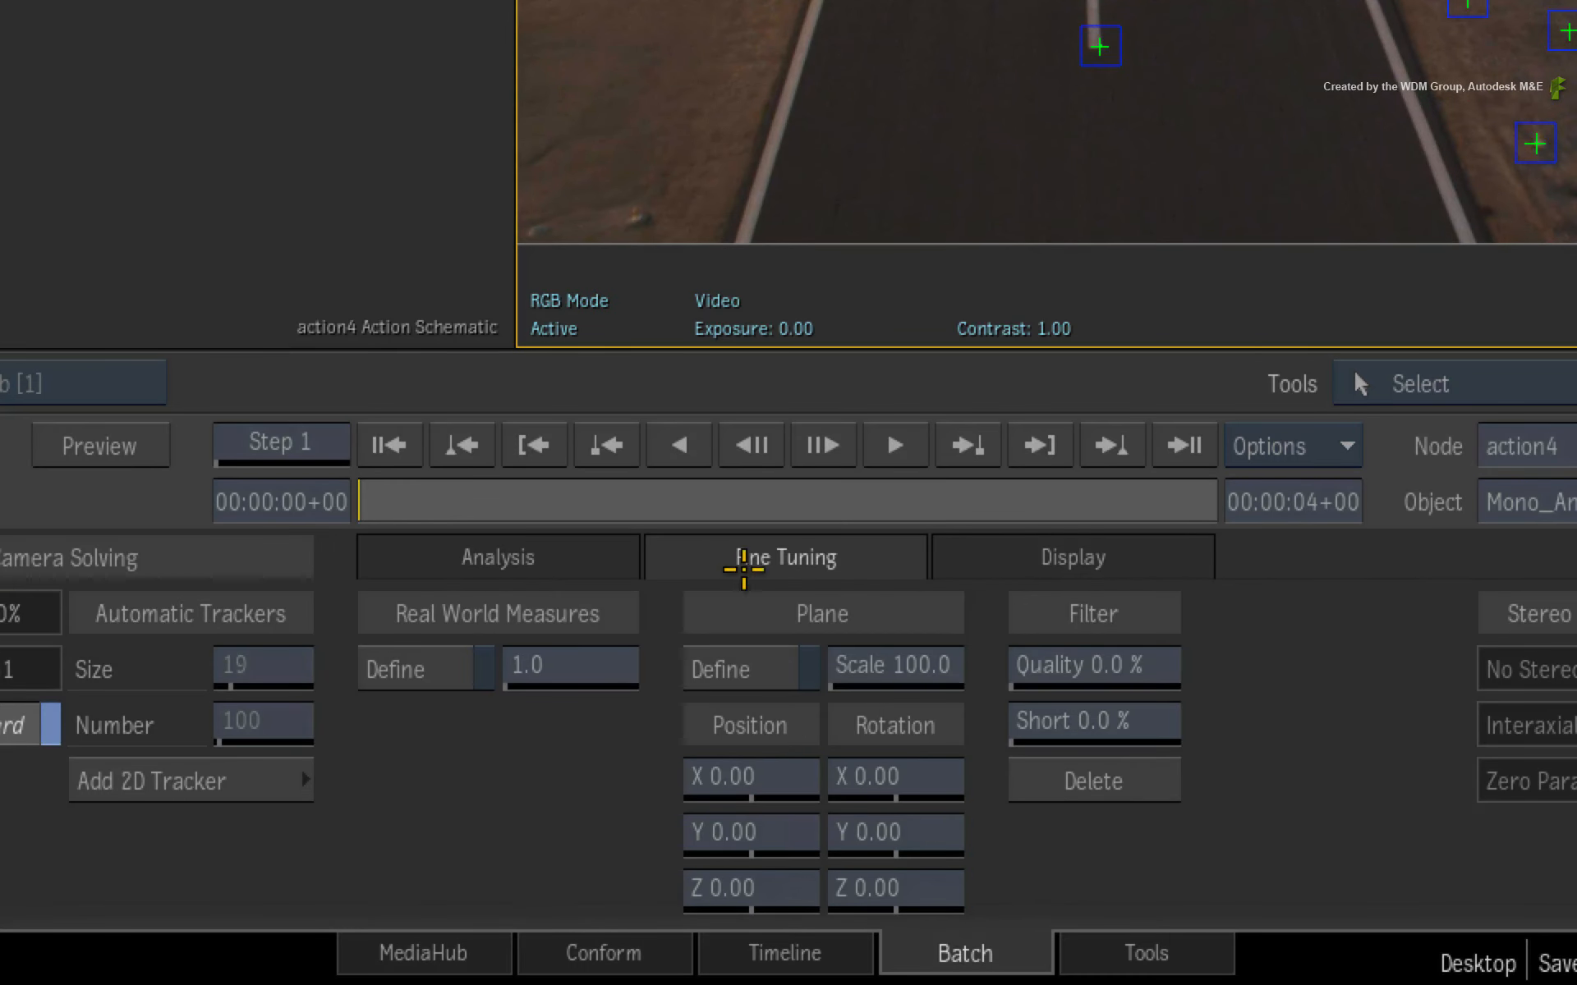
{"action": "left_click", "coordinate": [739, 669]}
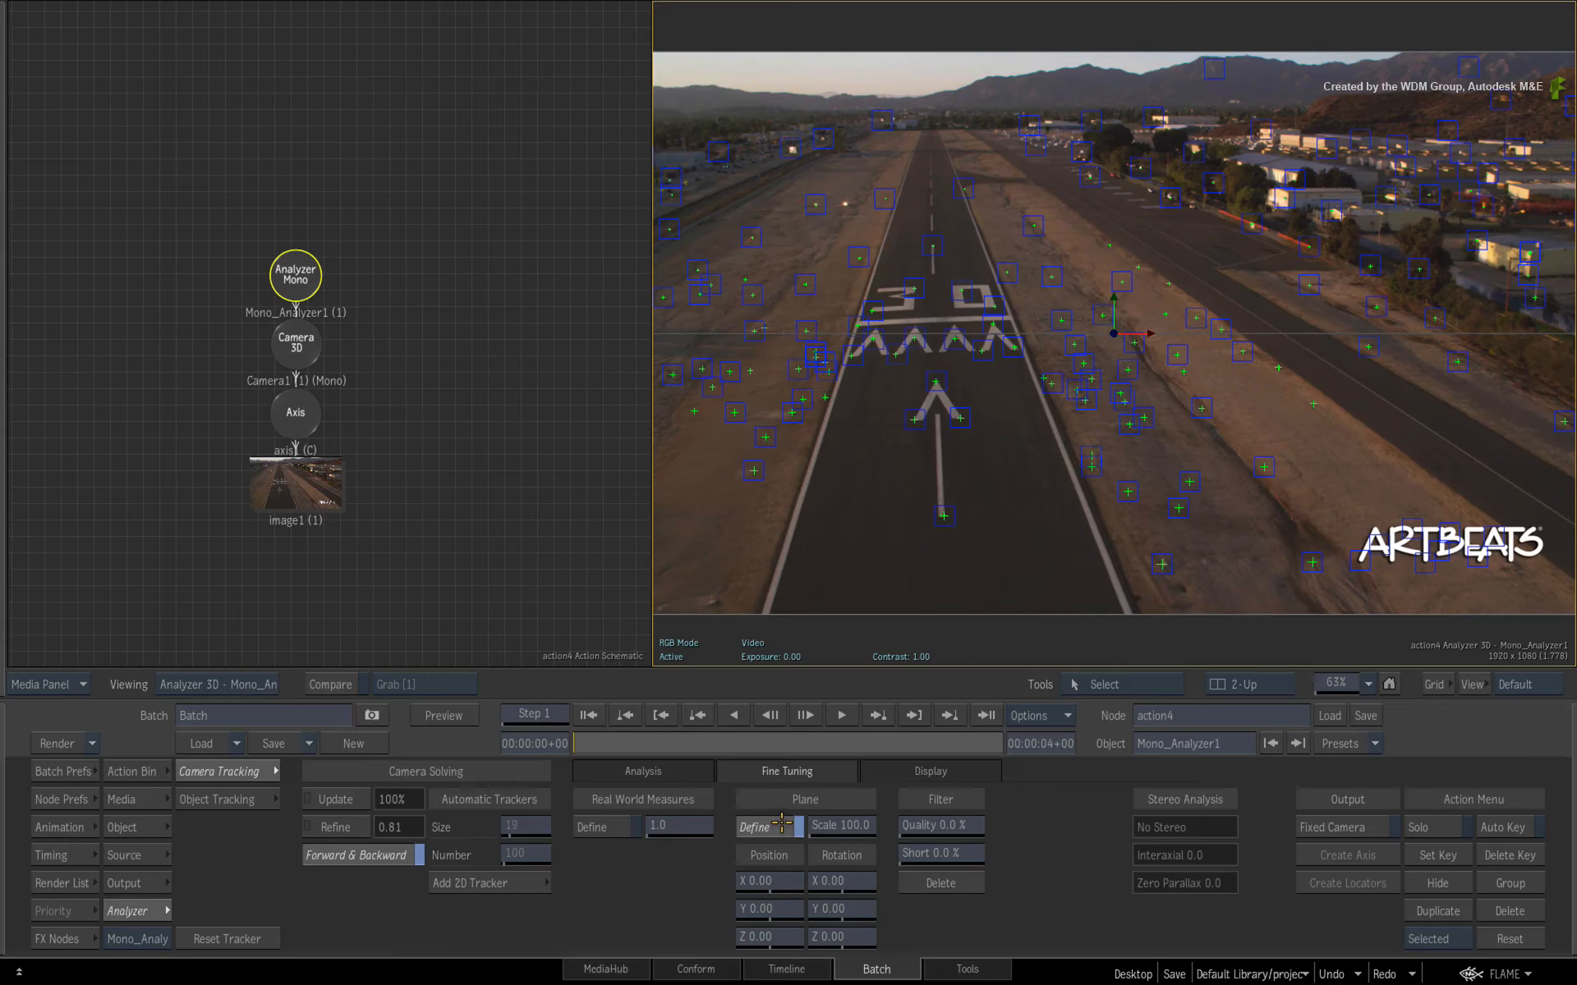
{"action": "left_click_drag", "start_coordinate": [615, 742], "coordinate": [361, 823]}
{"action": "key", "text": "grave"}
{"action": "left_click_drag", "start_coordinate": [227, 320], "coordinate": [863, 675]}
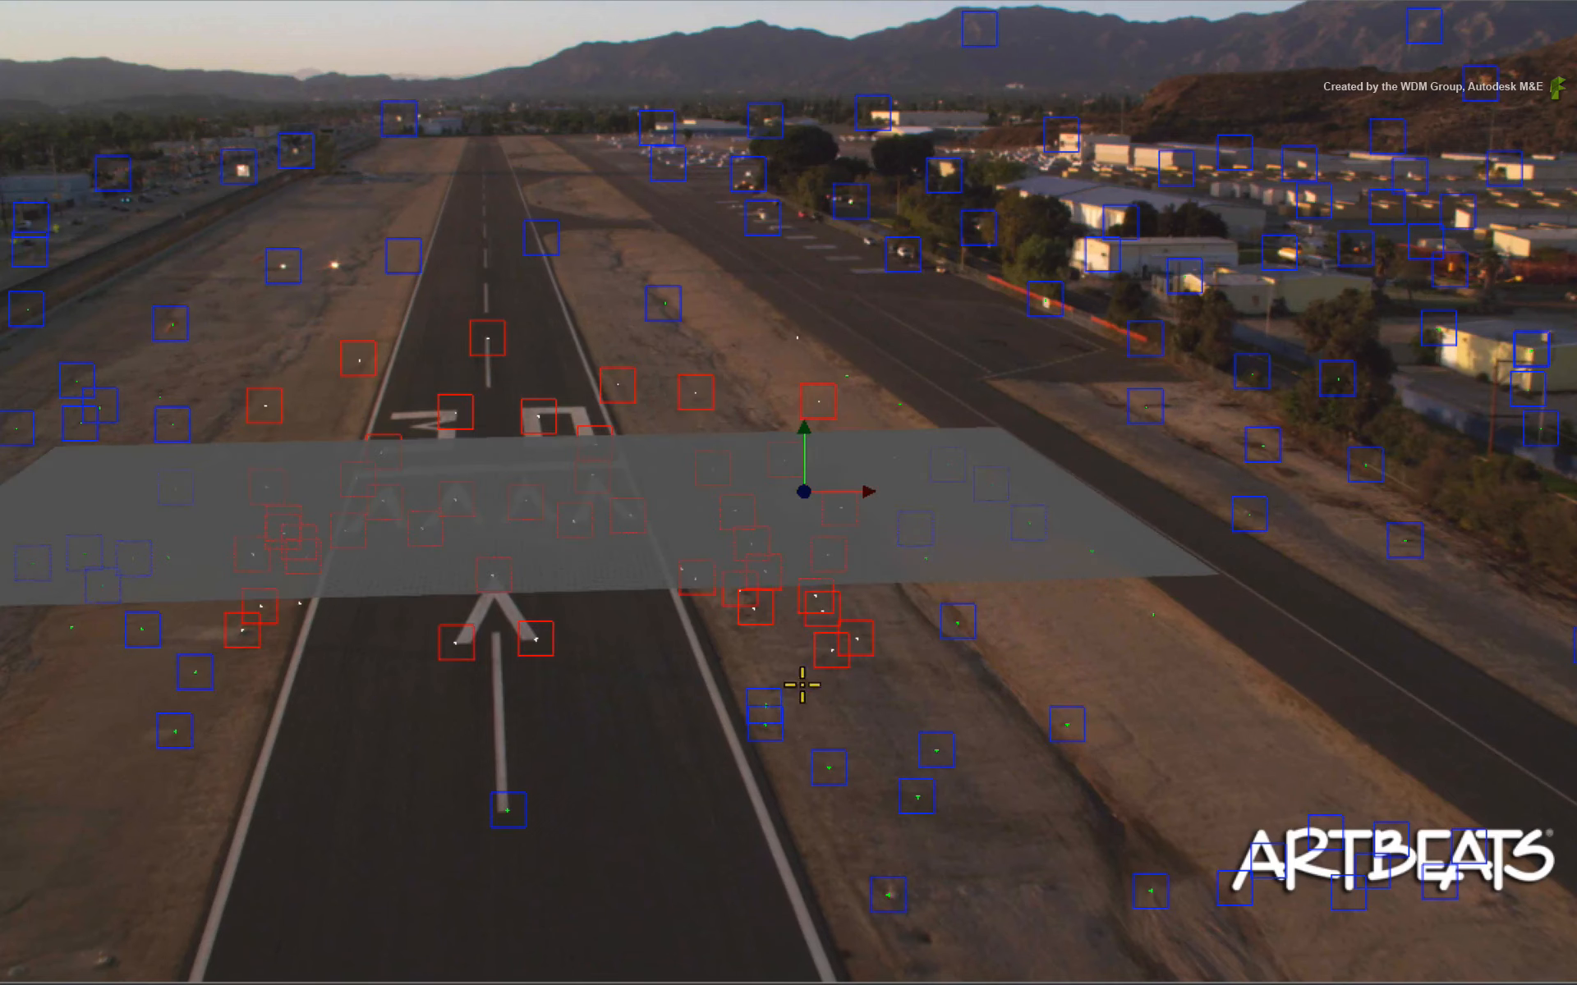
{"action": "left_click", "coordinate": [509, 810], "text": "shift"}
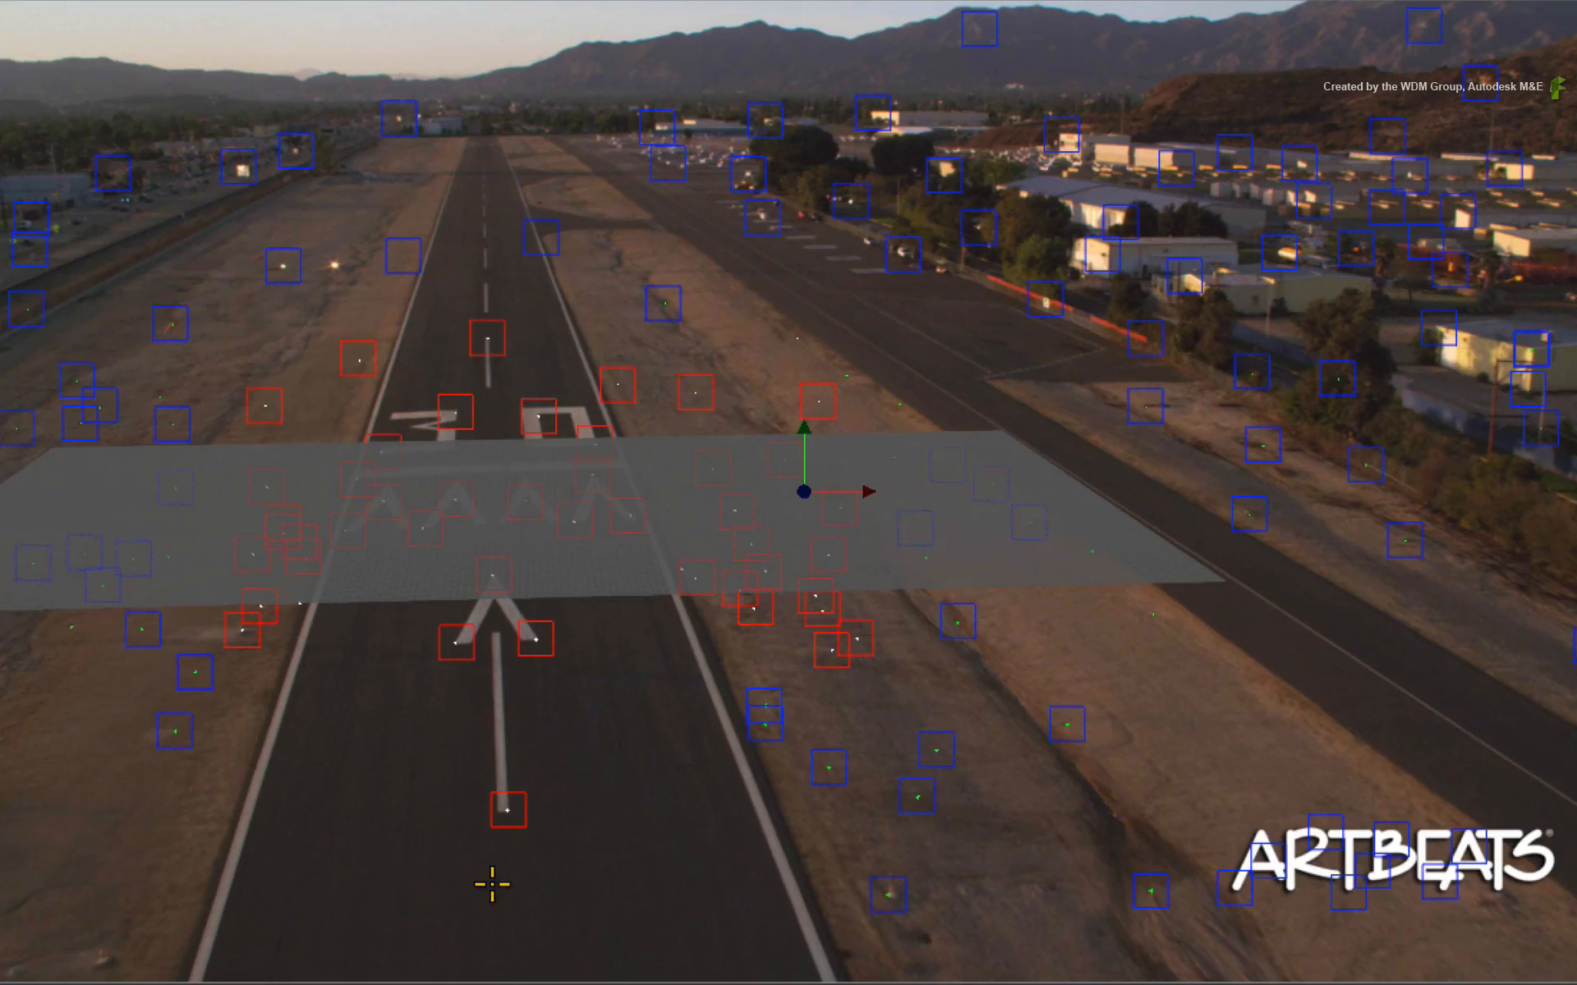
{"action": "key", "text": "grave"}
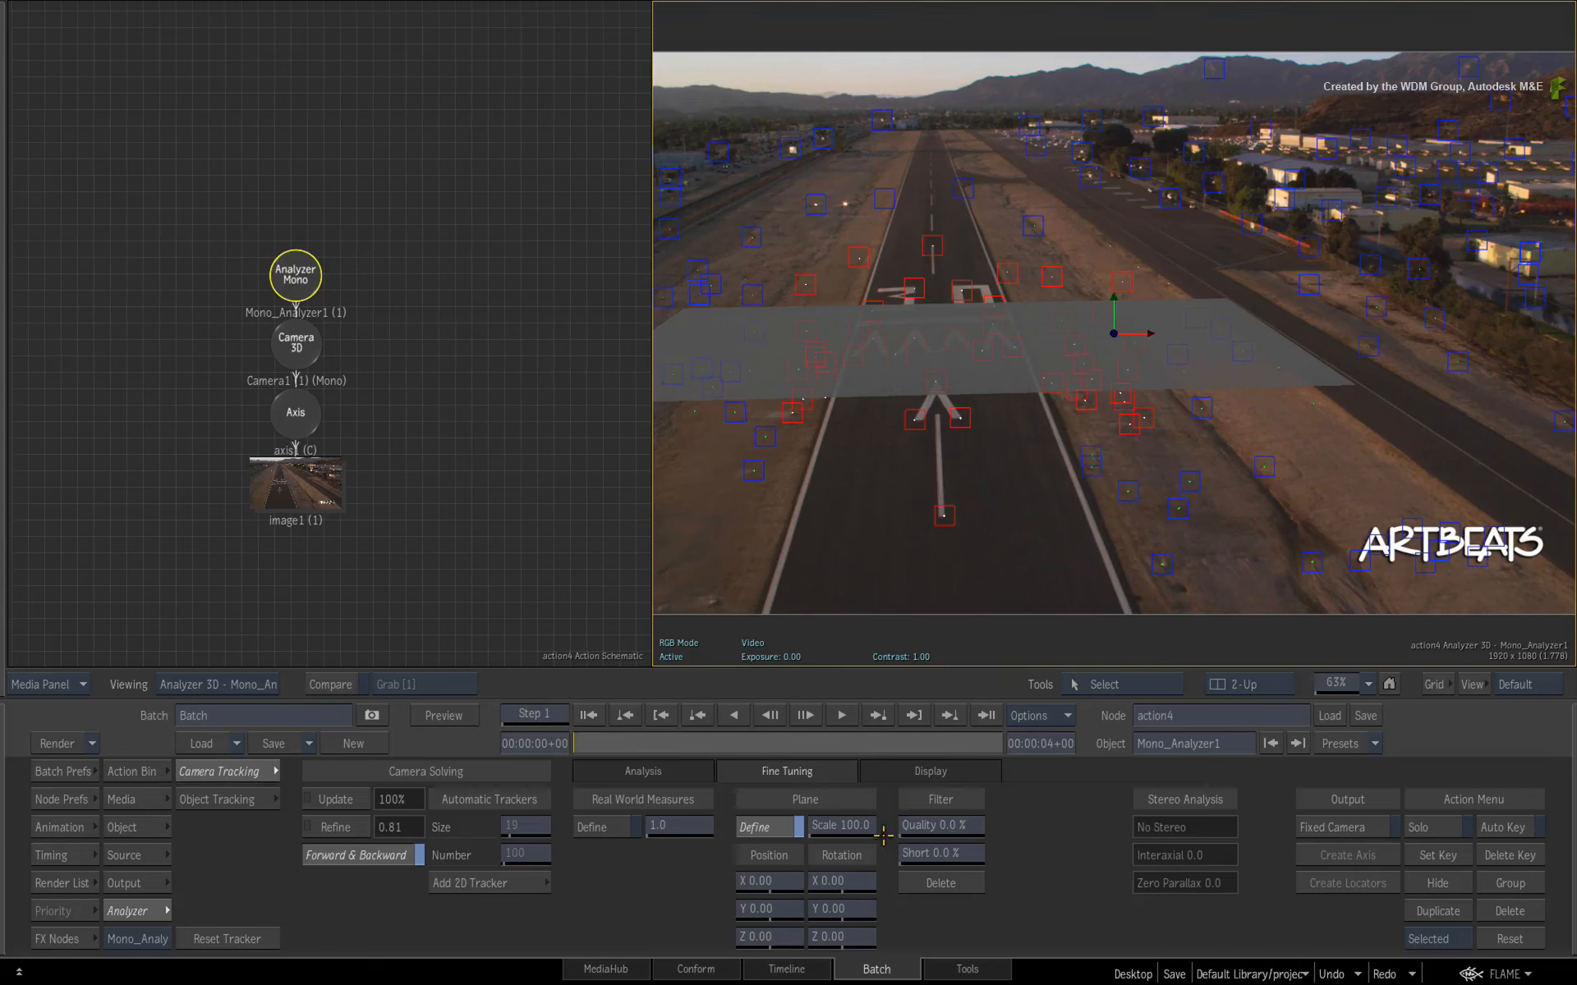
- Set the ground plane's scale to 350 and finish plane definition
{"action": "left_click_drag", "start_coordinate": [839, 831], "coordinate": [1019, 808]}
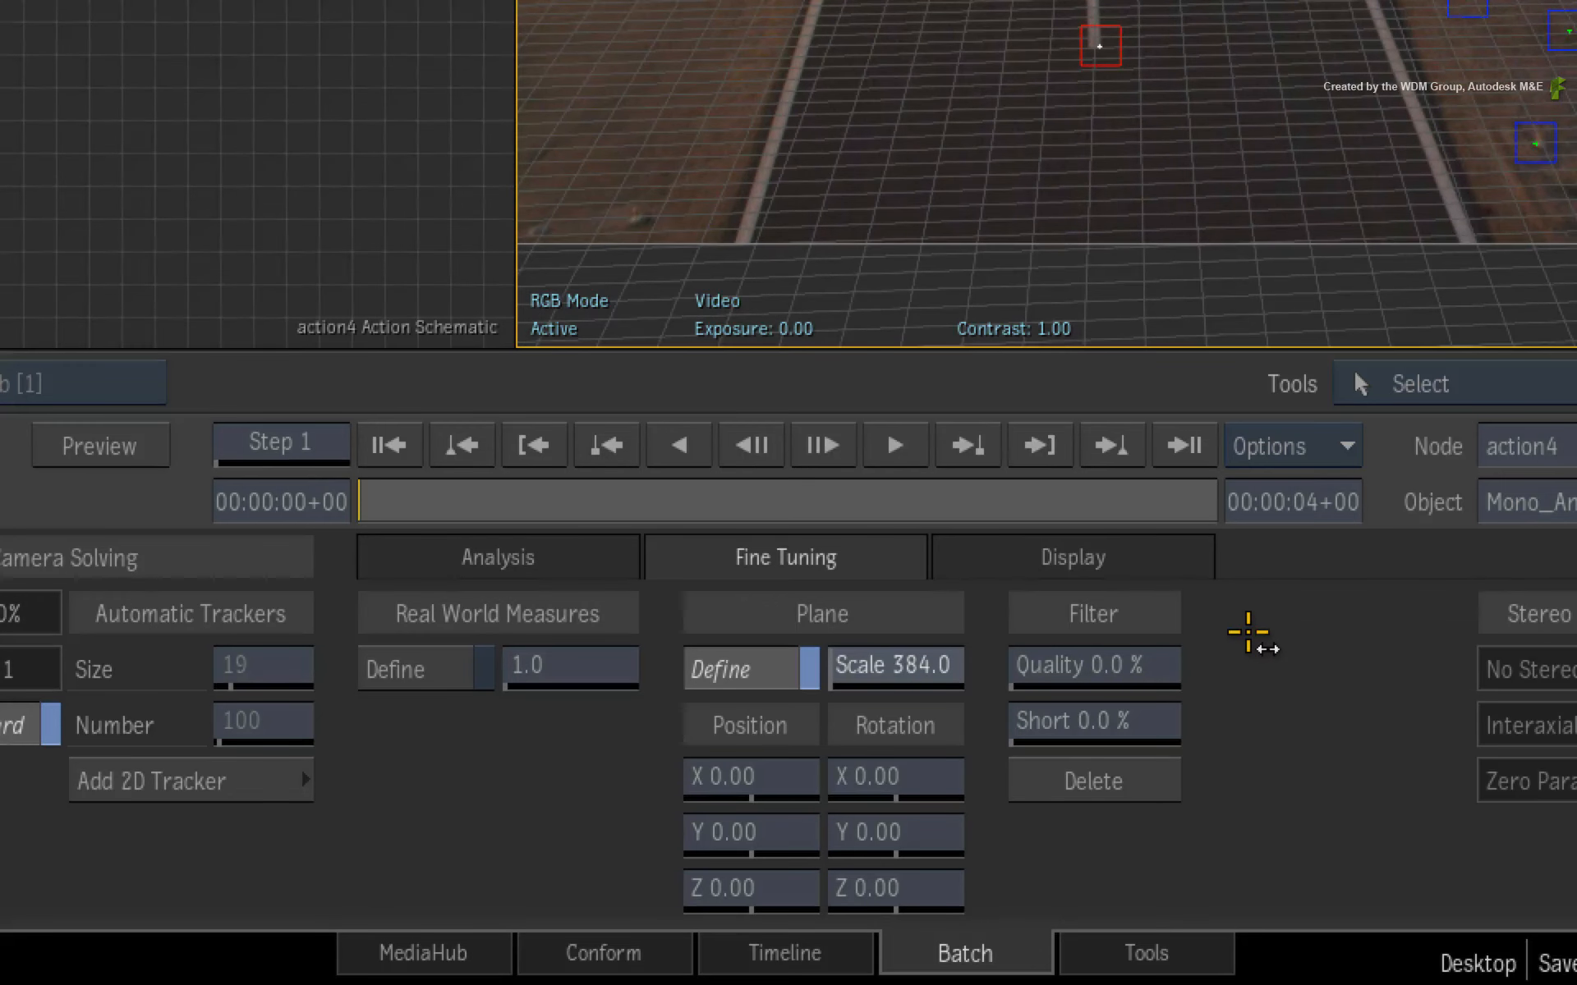
{"action": "left_click_drag", "start_coordinate": [1248, 632], "coordinate": [817, 713]}
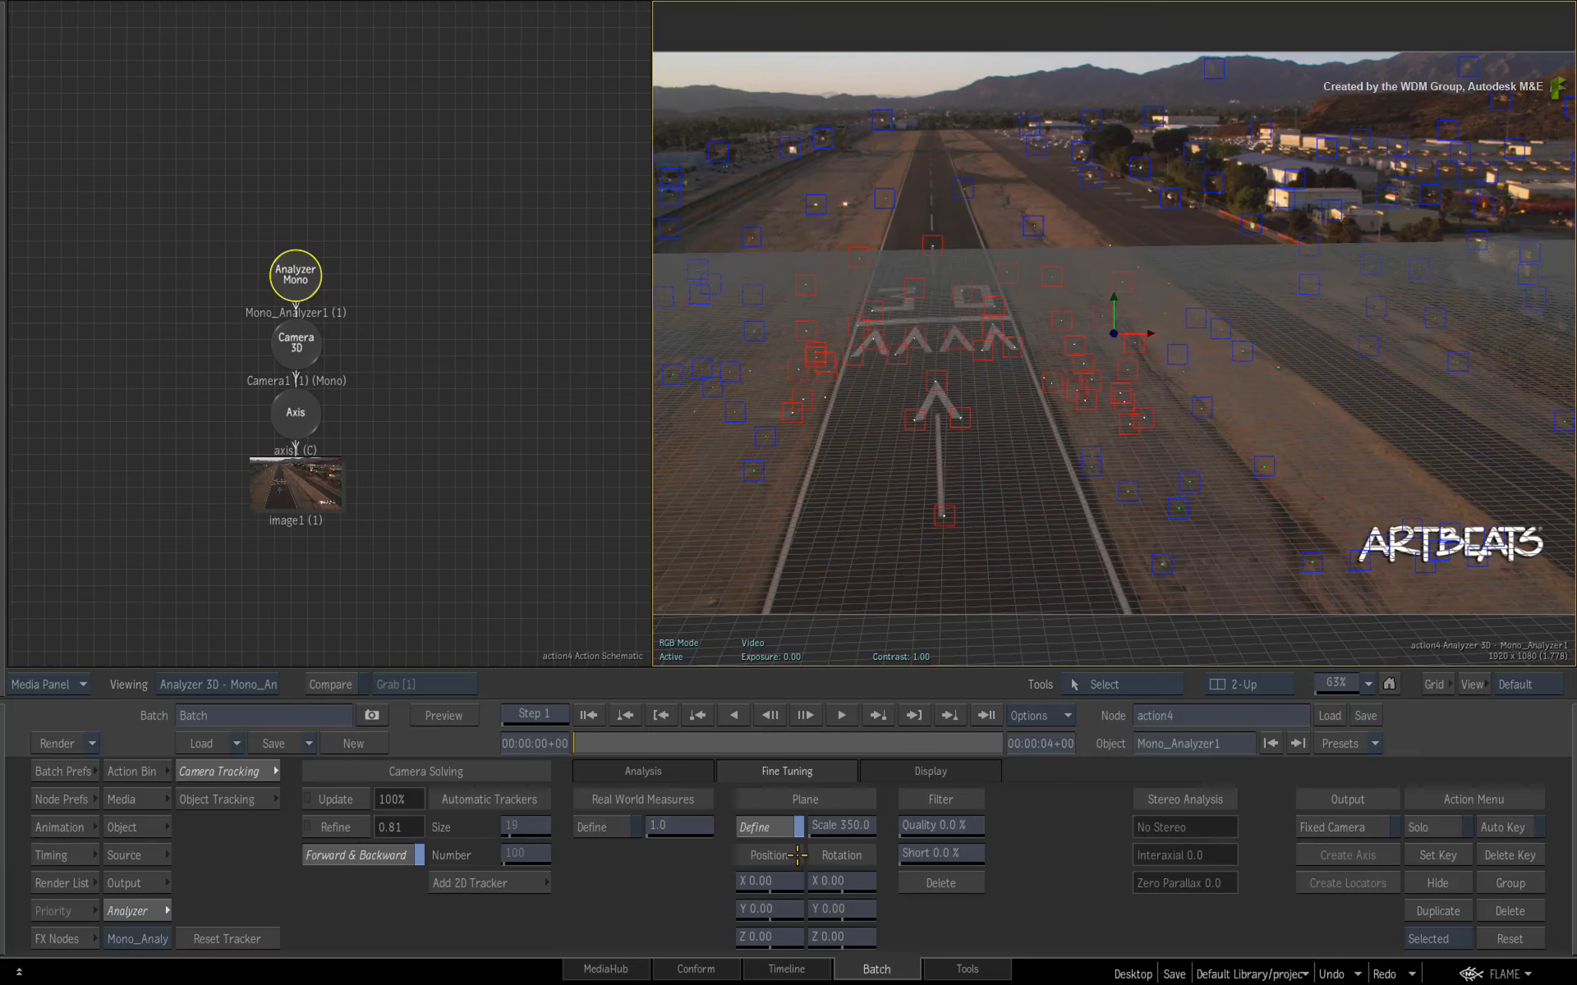
{"action": "left_click", "coordinate": [782, 827]}
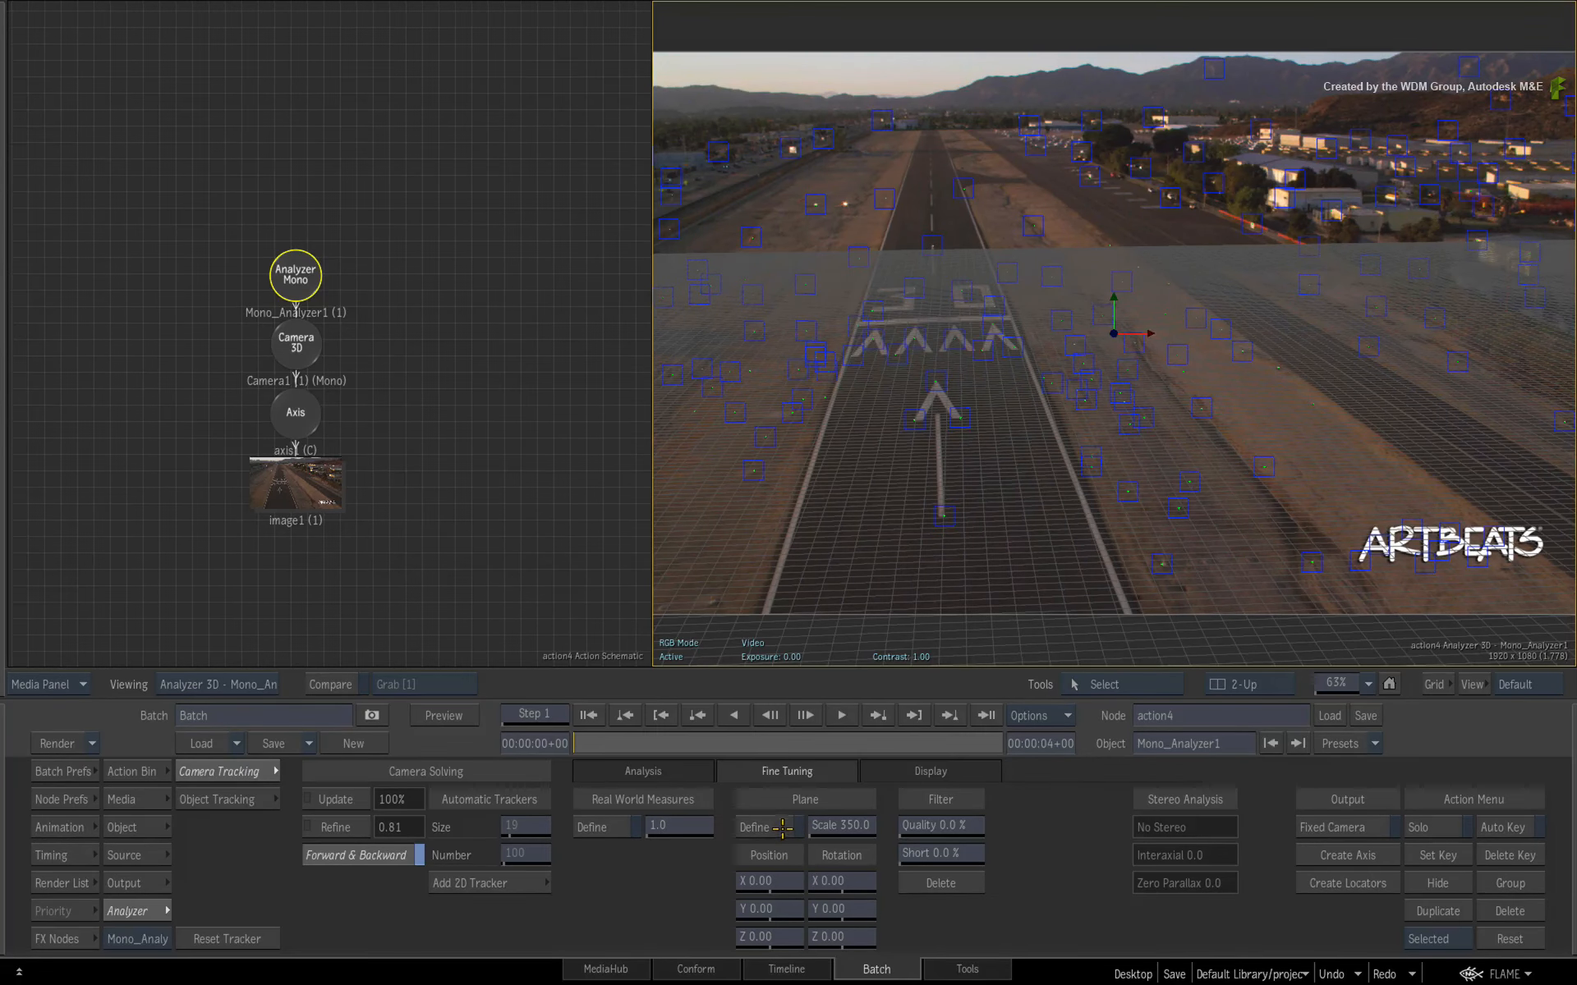
- Inspect the solved camera and point cloud in the 3D analyzer view, then return to the result view
{"action": "left_click_drag", "start_coordinate": [610, 751], "coordinate": [1003, 747]}
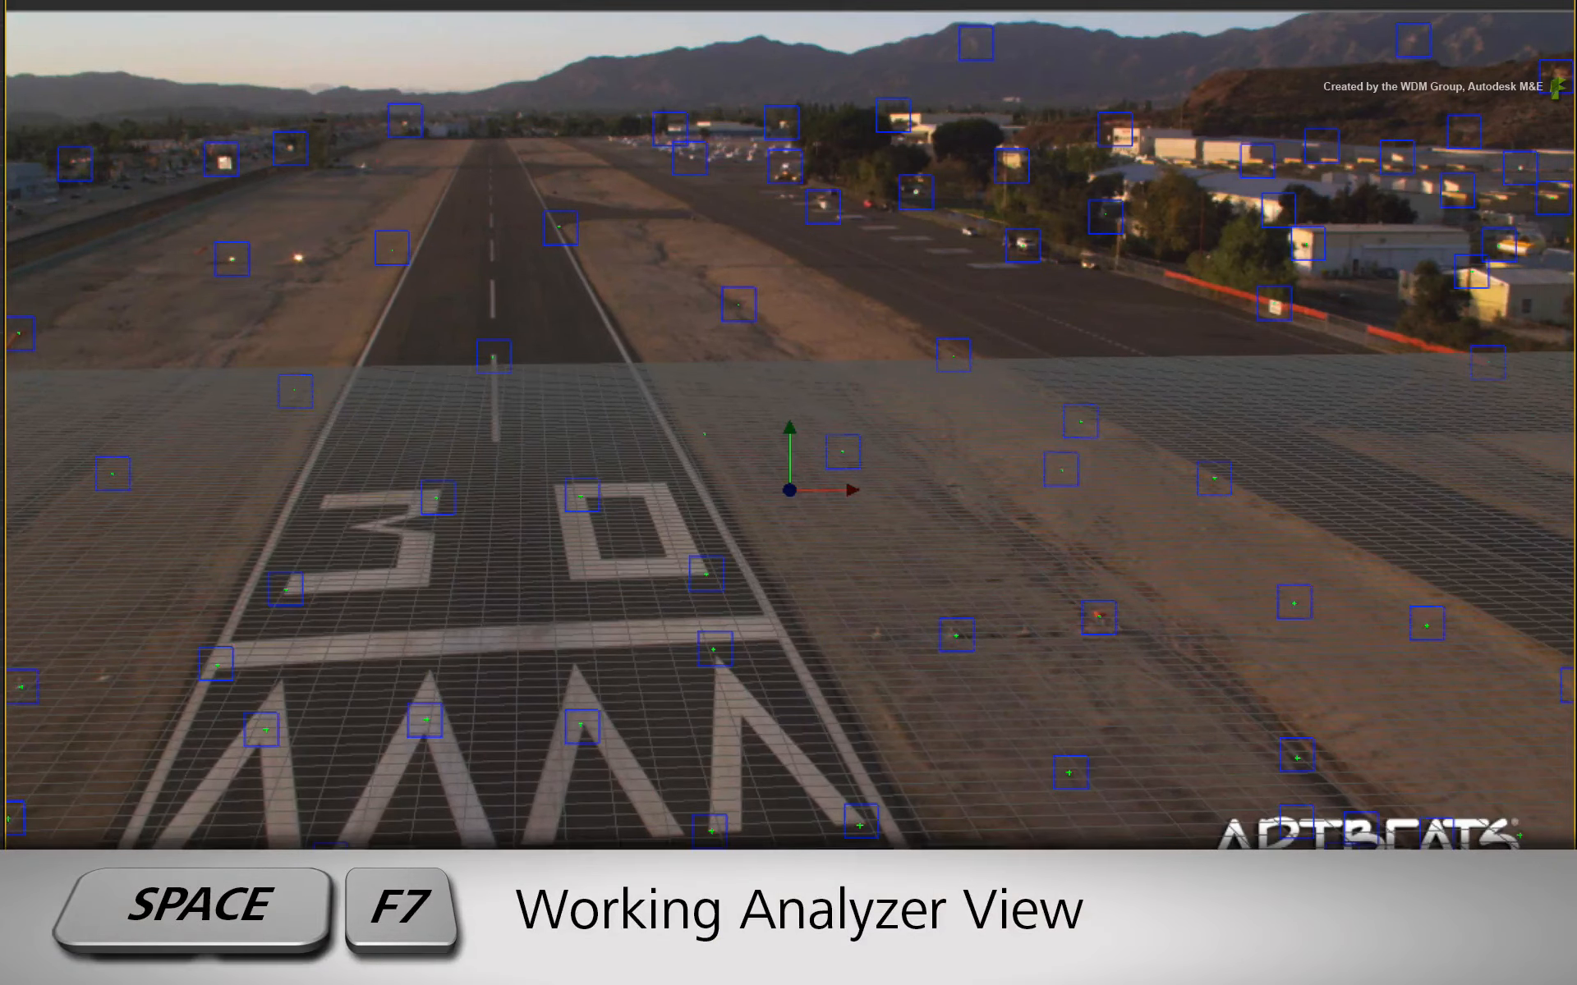
{"action": "key", "text": "space+F7"}
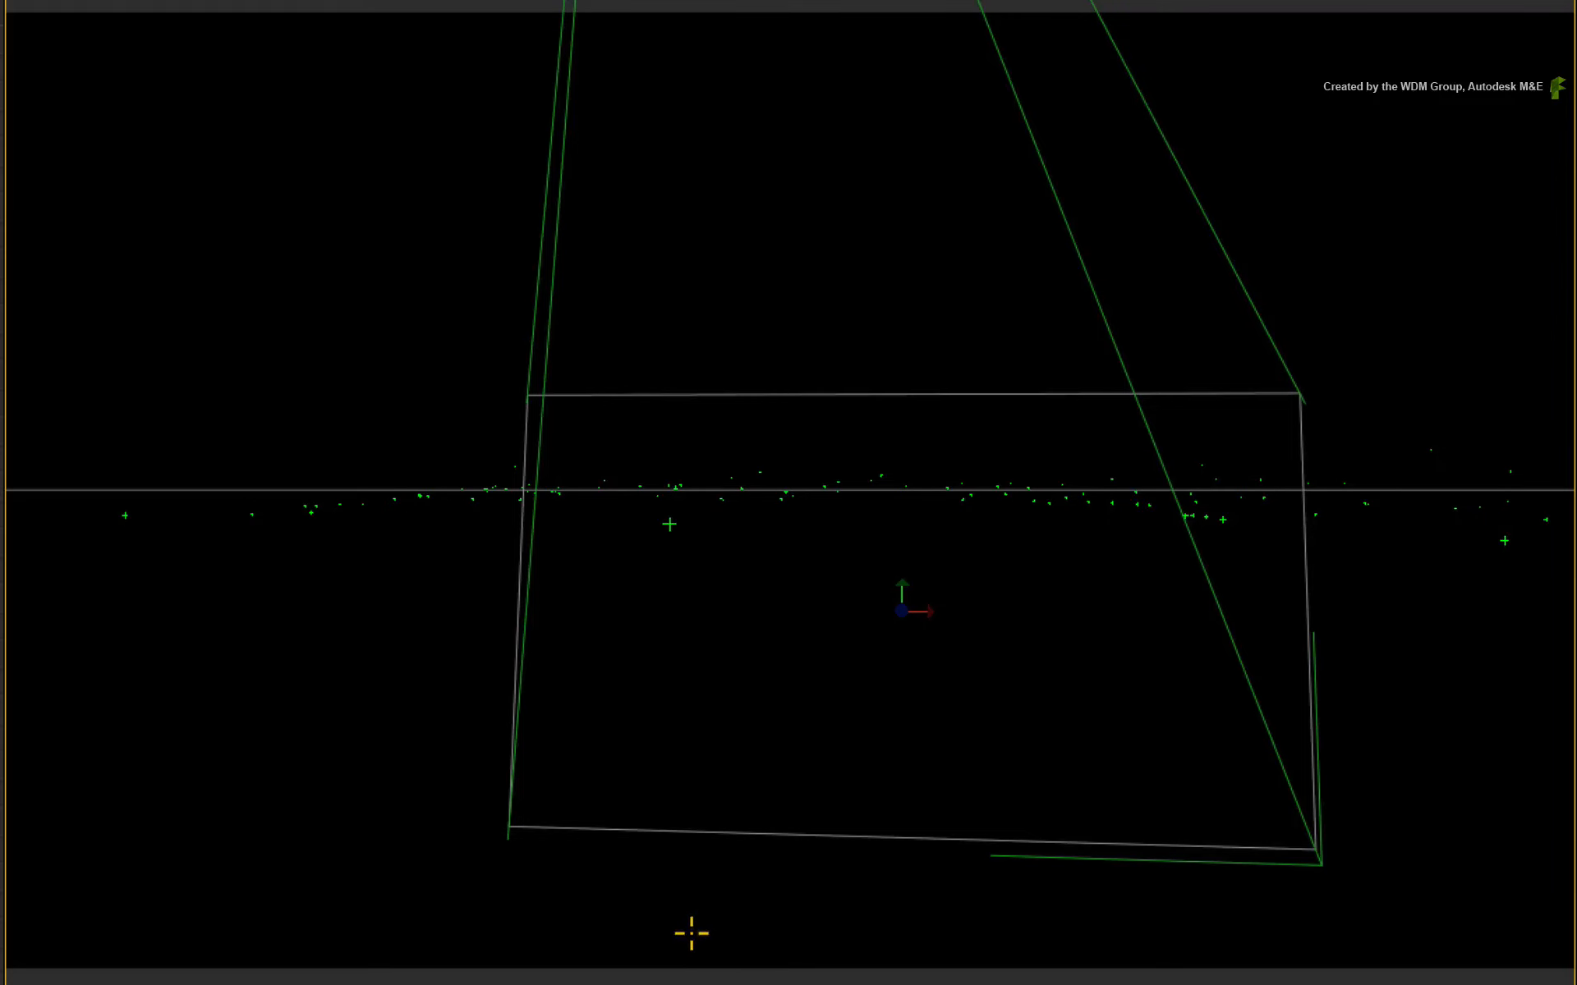
{"action": "left_click_drag", "start_coordinate": [548, 340], "coordinate": [338, 588]}
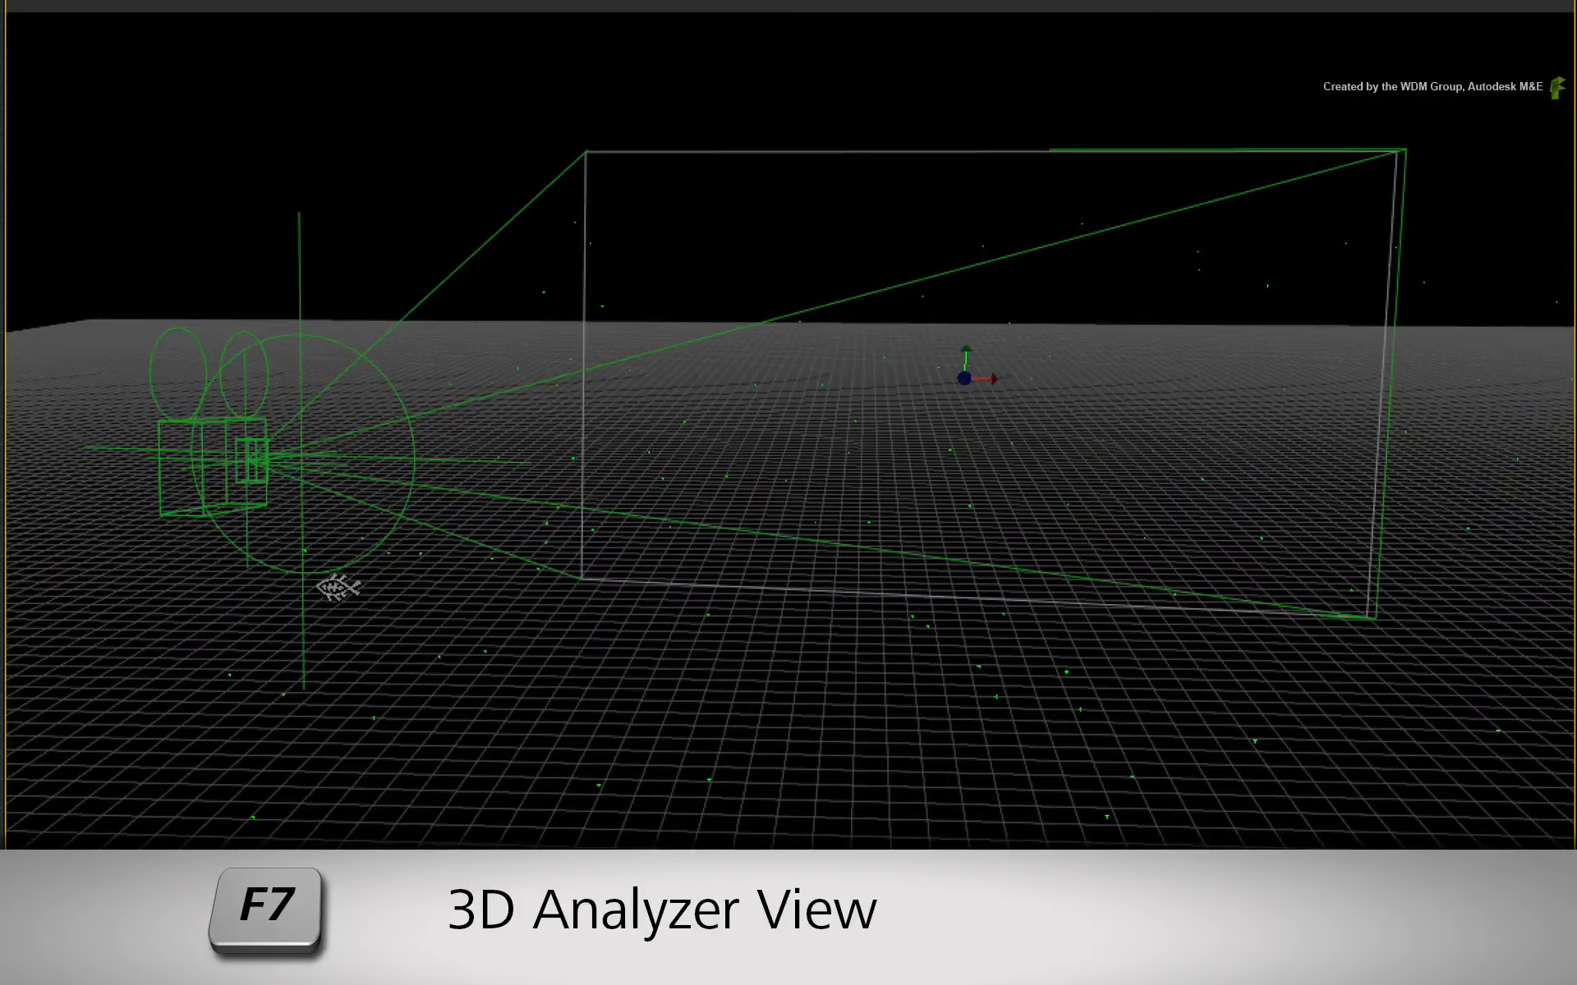
{"action": "key", "text": "F4"}
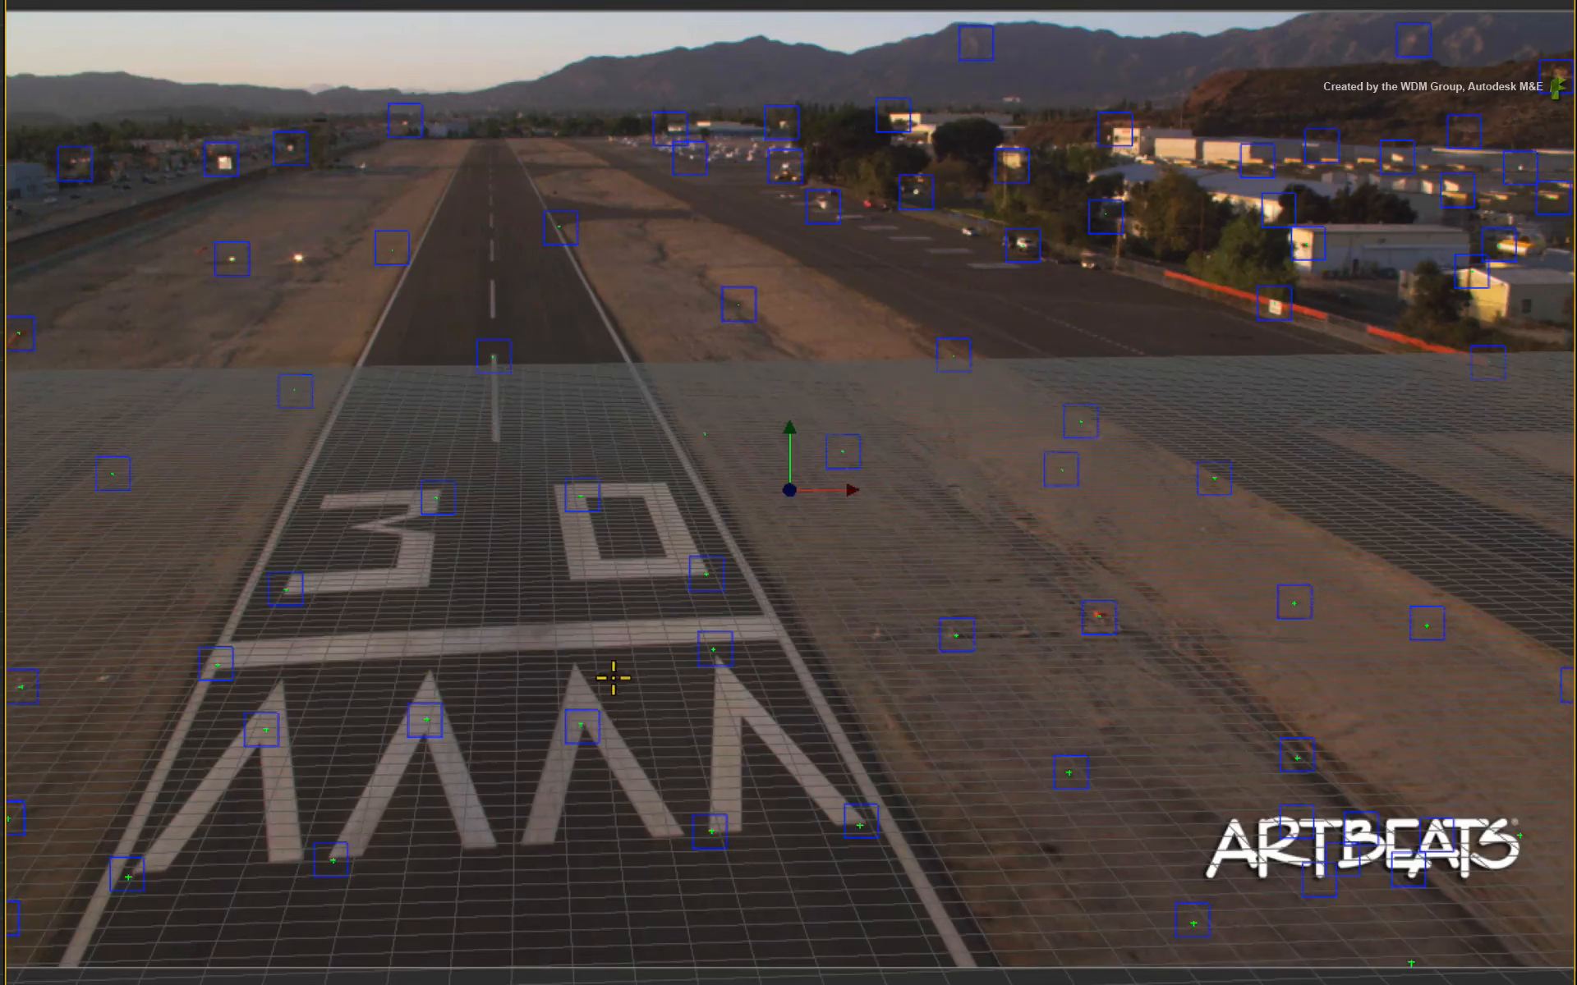
- Select the trackers around the painted 30 marking and create point locators from them
{"action": "left_click_drag", "start_coordinate": [257, 449], "coordinate": [757, 633]}
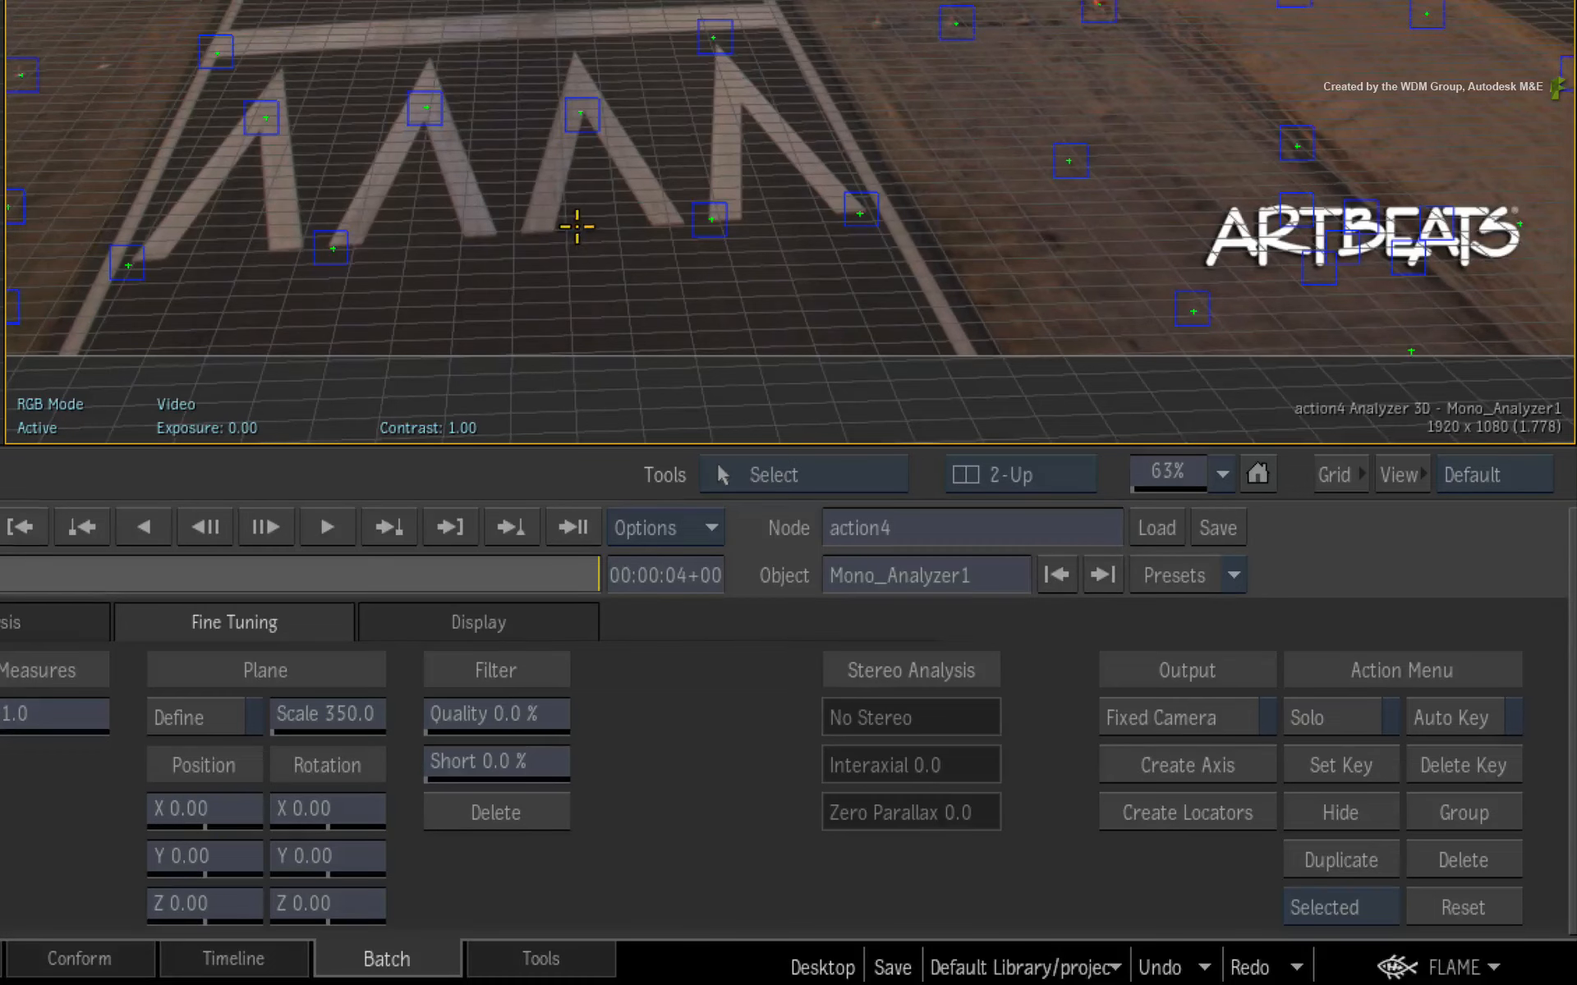
{"action": "left_click", "coordinate": [1175, 823]}
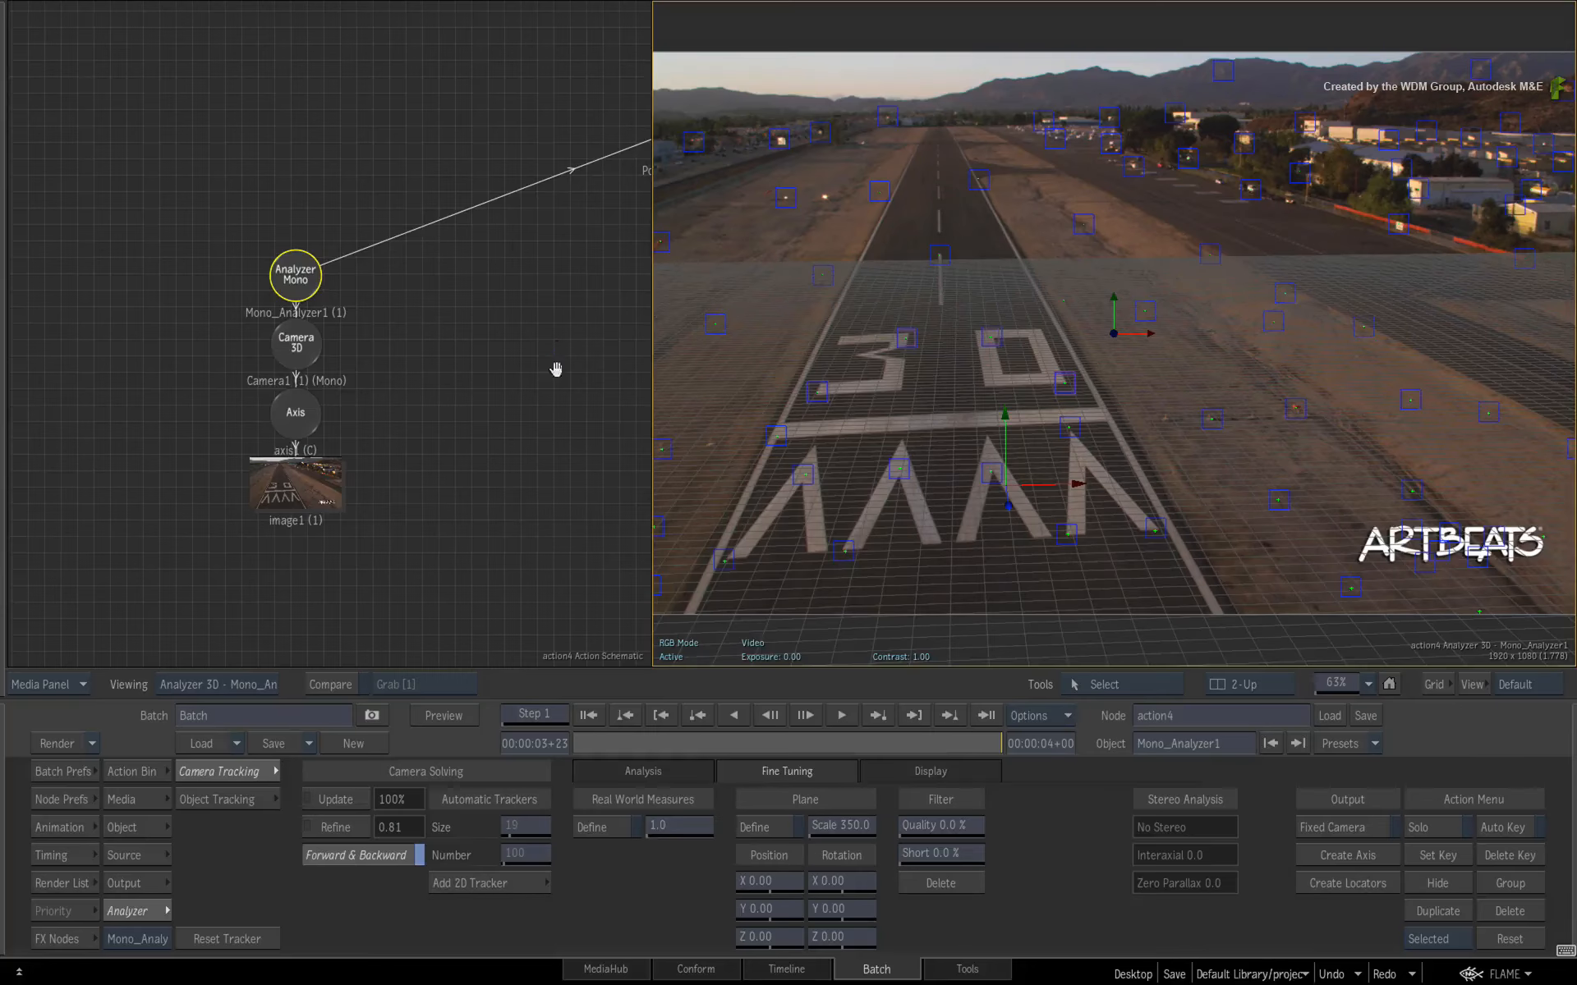
- Review the new locator nodes in the schematic and the output camera view
{"action": "left_click_drag", "start_coordinate": [555, 369], "coordinate": [249, 439]}
{"action": "left_click_drag", "start_coordinate": [357, 207], "coordinate": [443, 467]}
{"action": "left_click_drag", "start_coordinate": [523, 134], "coordinate": [168, 212]}
{"action": "left_click_drag", "start_coordinate": [215, 473], "coordinate": [387, 382]}
{"action": "left_click_drag", "start_coordinate": [618, 371], "coordinate": [475, 247]}
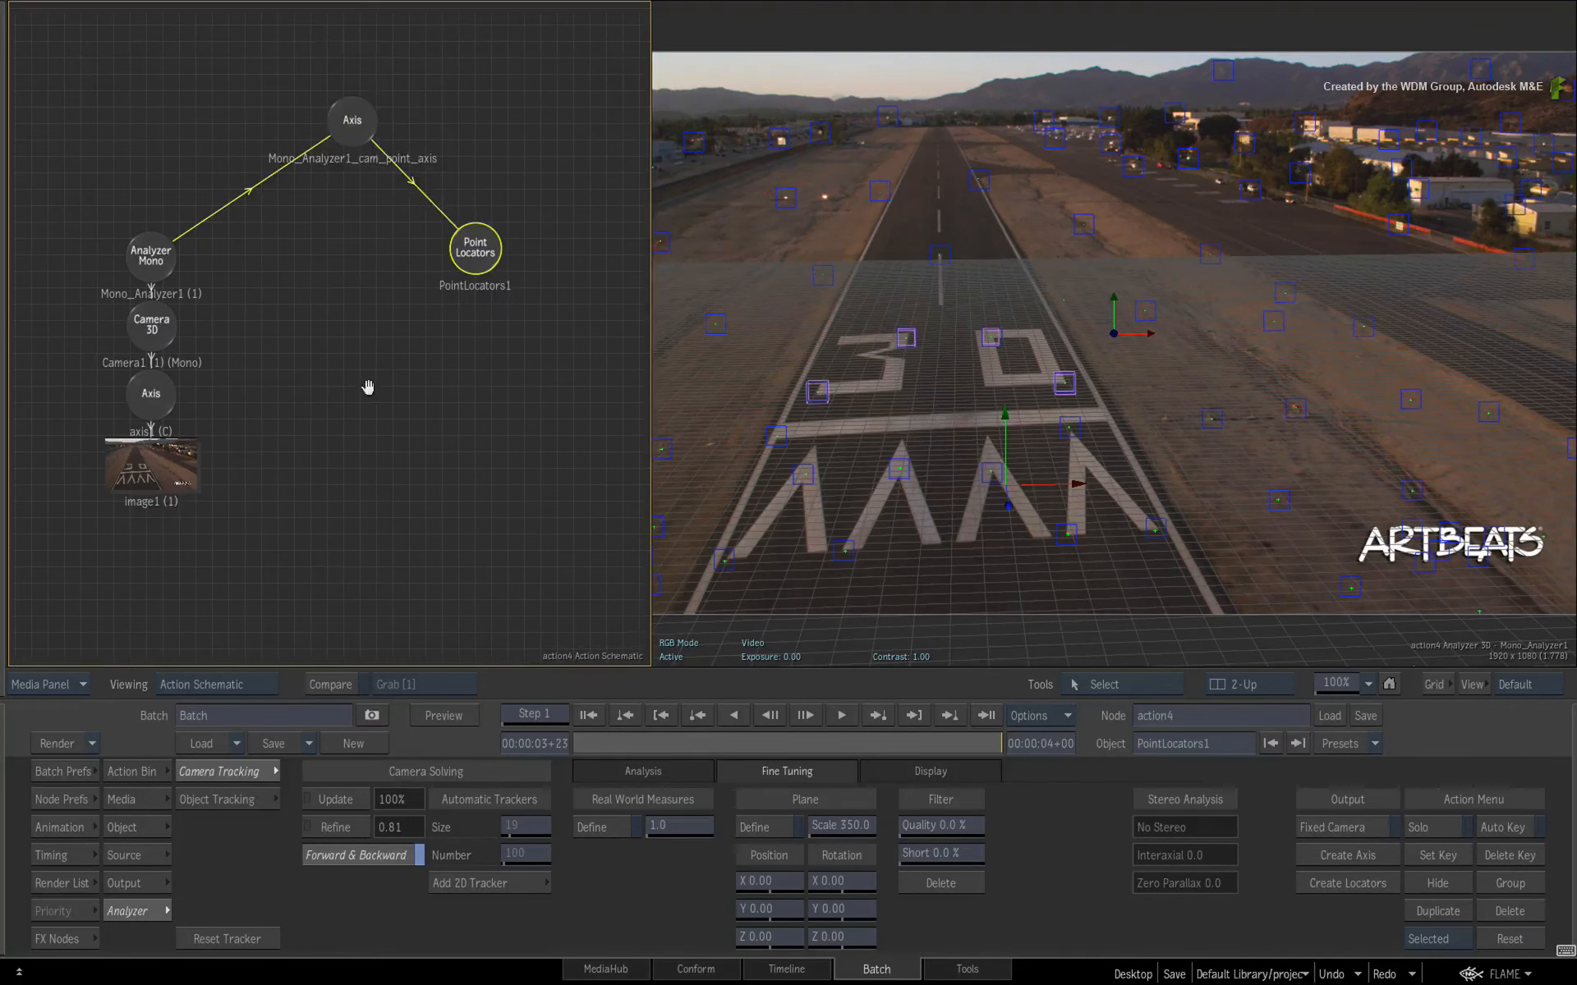
{"action": "left_click_drag", "start_coordinate": [366, 387], "coordinate": [379, 324]}
{"action": "left_click", "coordinate": [988, 593]}
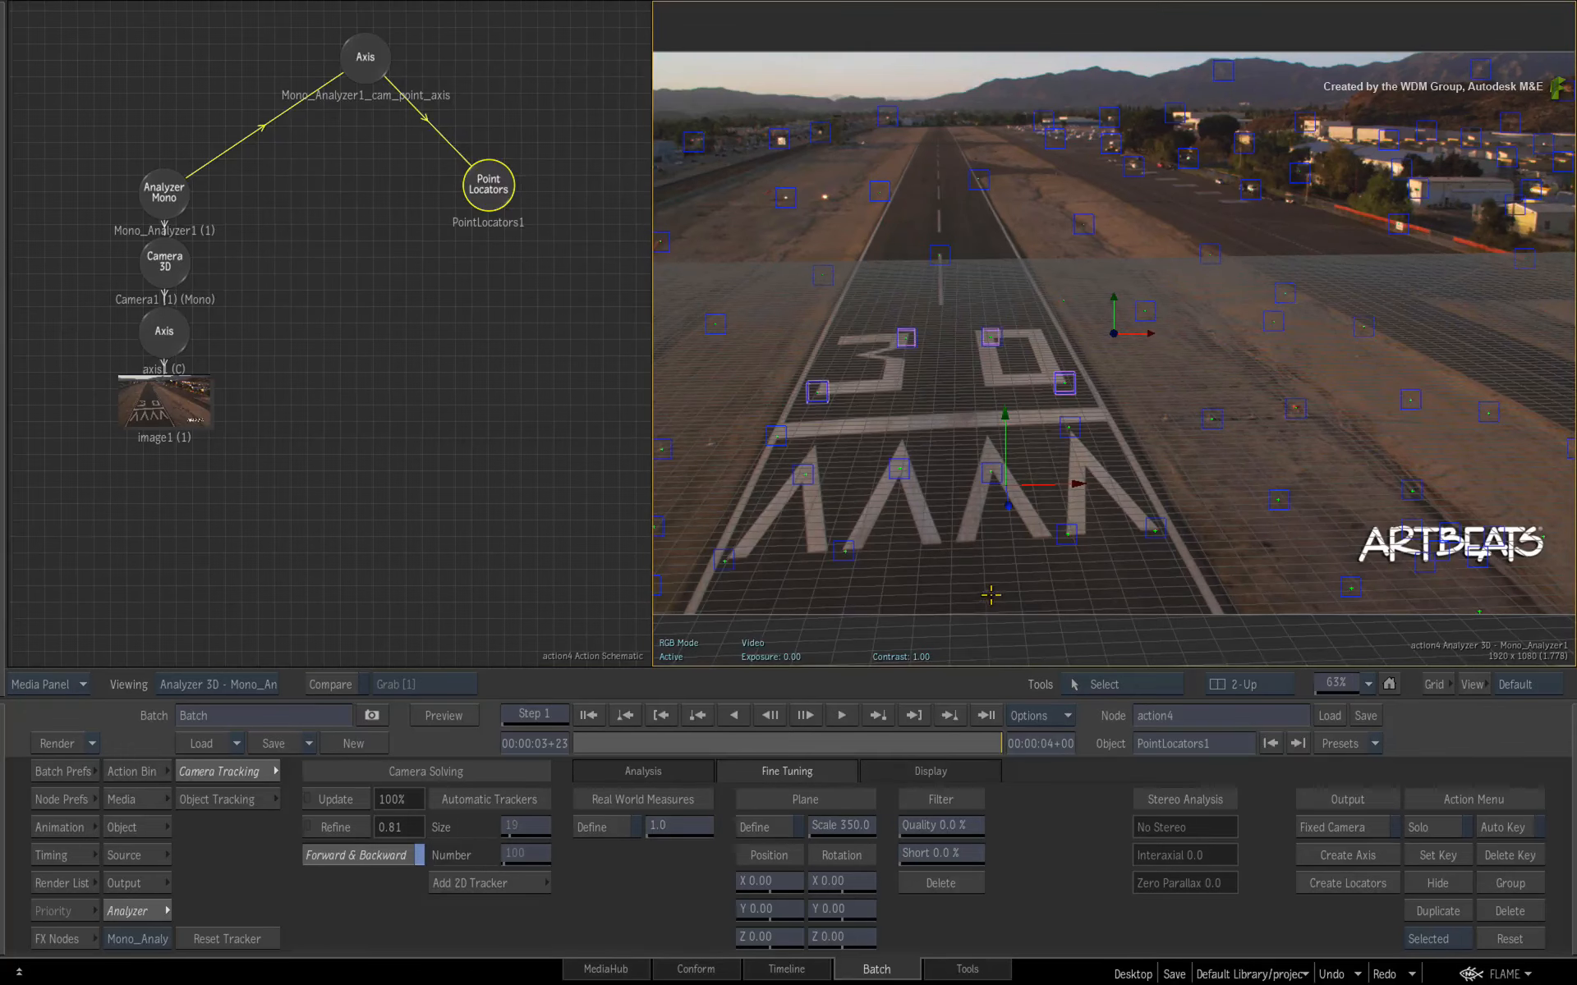
{"action": "key", "text": "F4"}
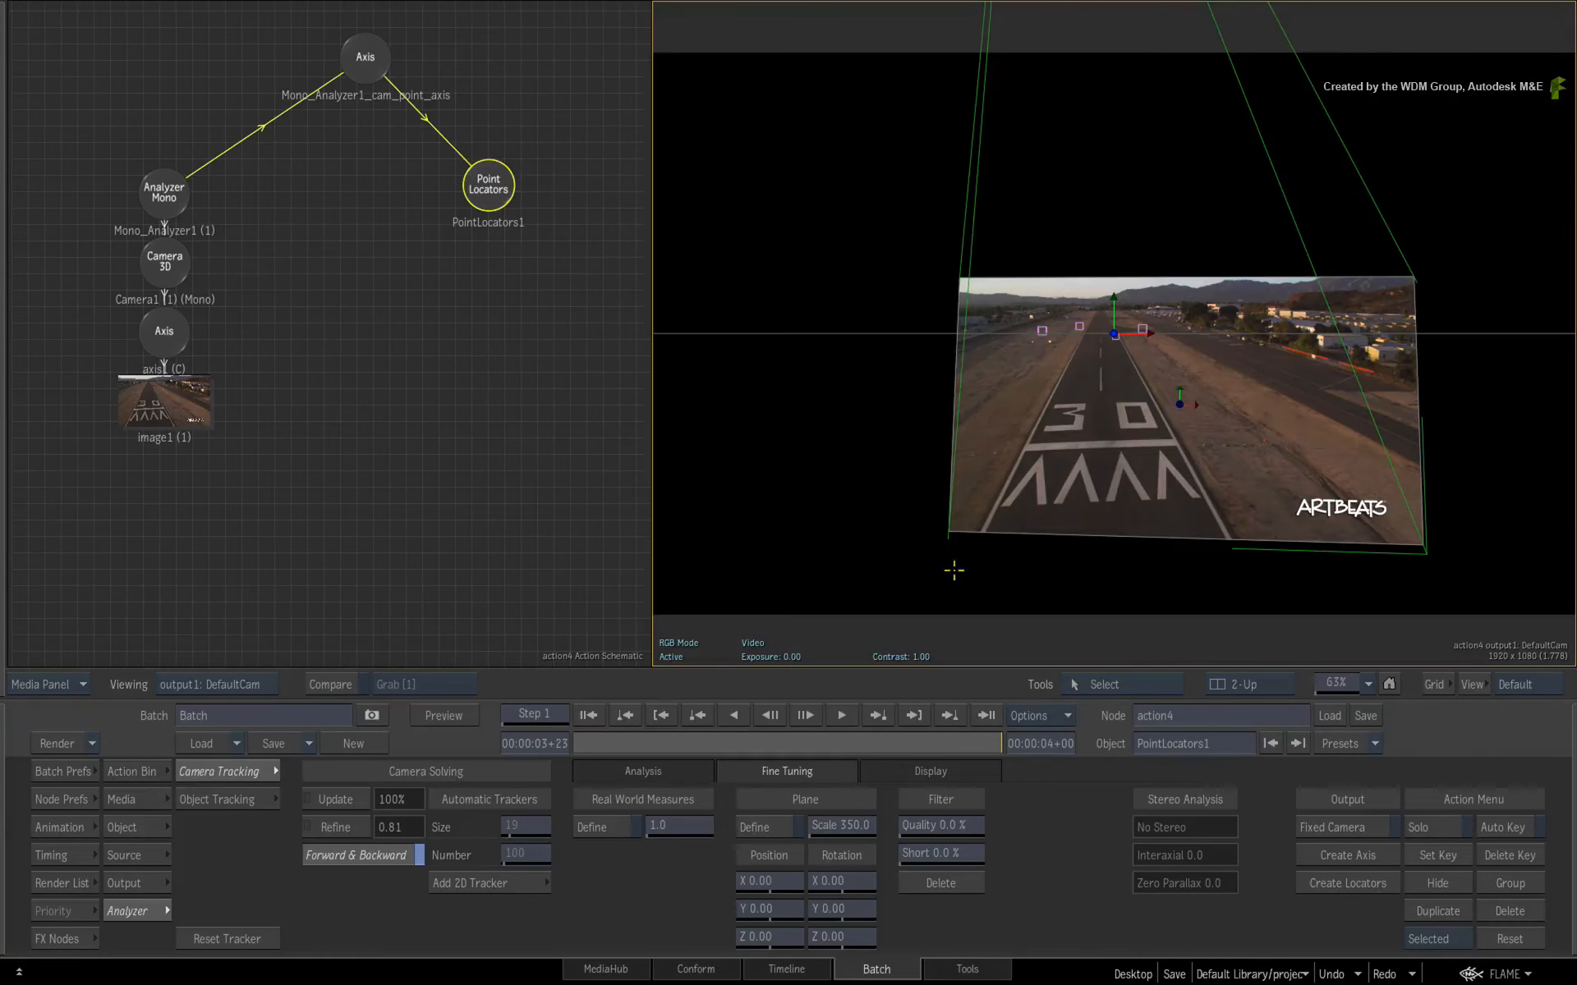
{"action": "mouse_move", "coordinate": [970, 740]}
{"action": "left_mouse_down"}
{"action": "mouse_move", "coordinate": [711, 747]}
{"action": "mouse_move", "coordinate": [982, 757]}
{"action": "left_mouse_up"}
{"action": "key", "text": "alt+grave"}
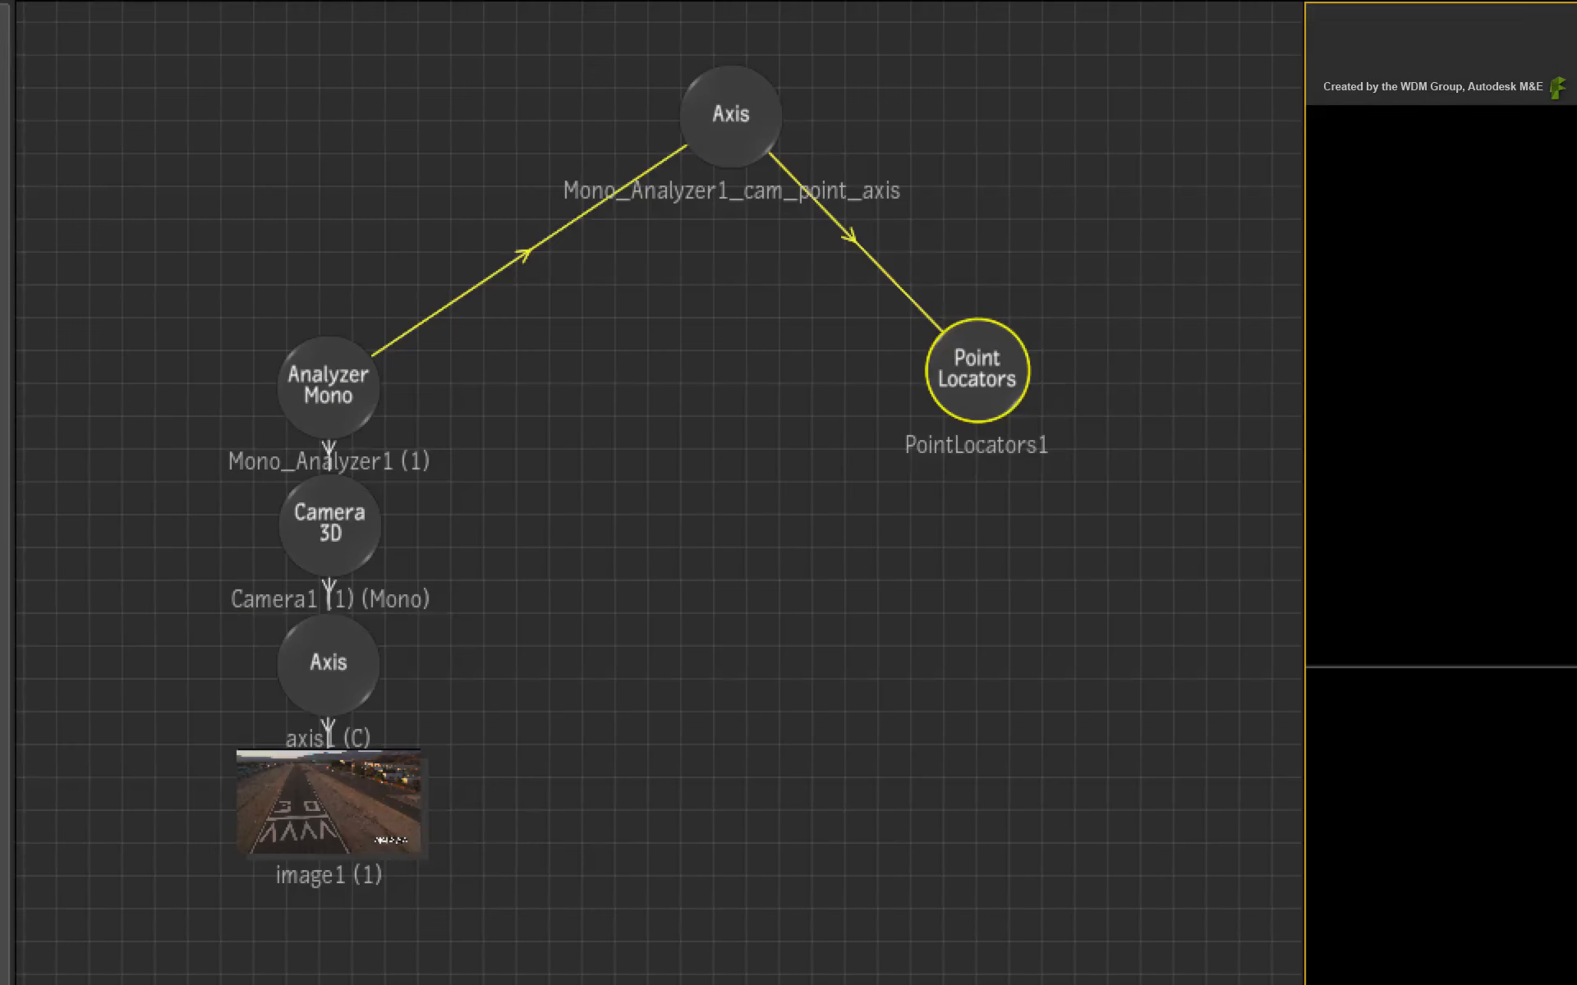
- Select the Camera 3D node and set the result camera to Camera1
{"action": "left_click", "coordinate": [316, 528]}
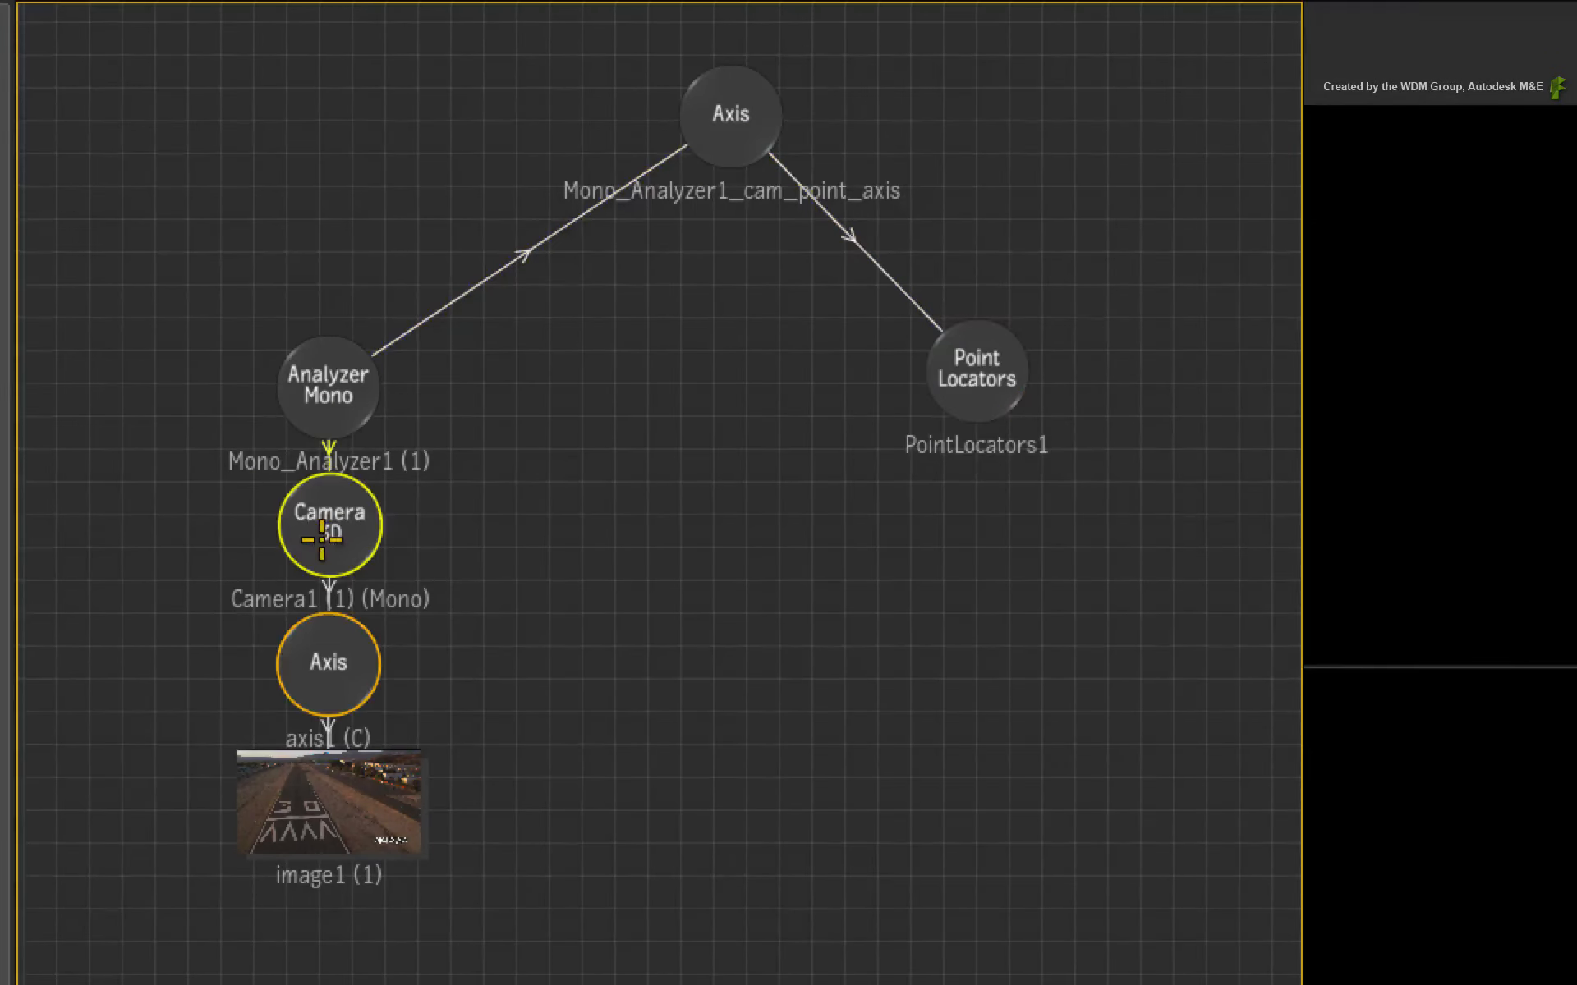
{"action": "key", "text": "alt+grave"}
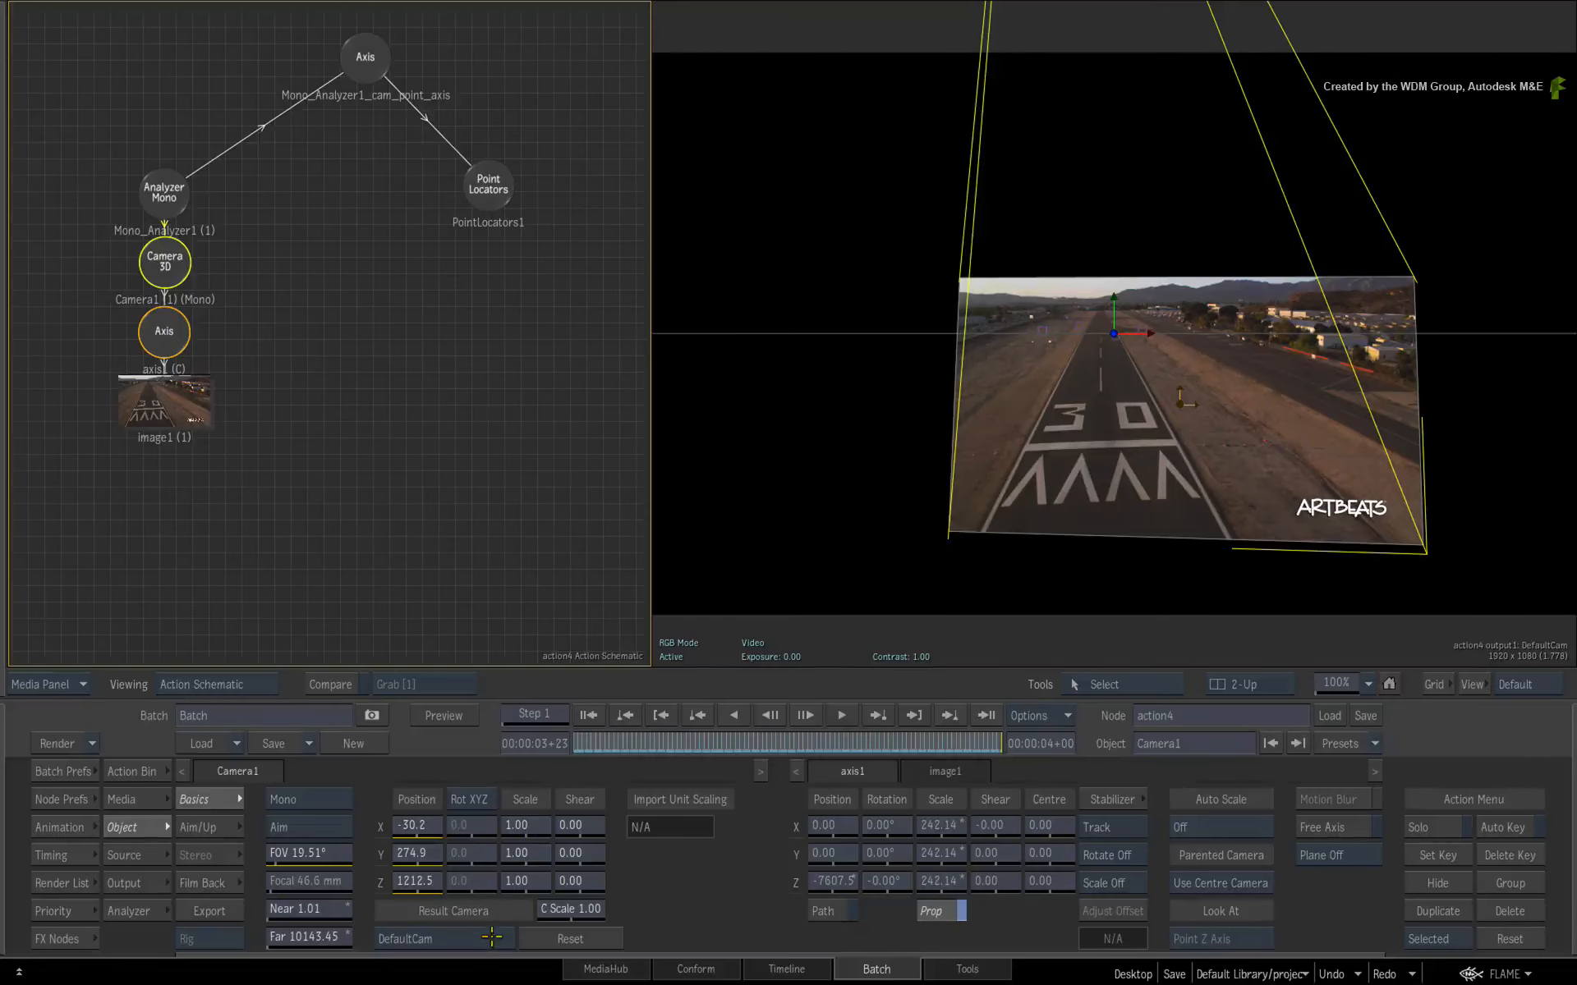
{"action": "left_click", "coordinate": [491, 937]}
{"action": "left_click", "coordinate": [491, 914]}
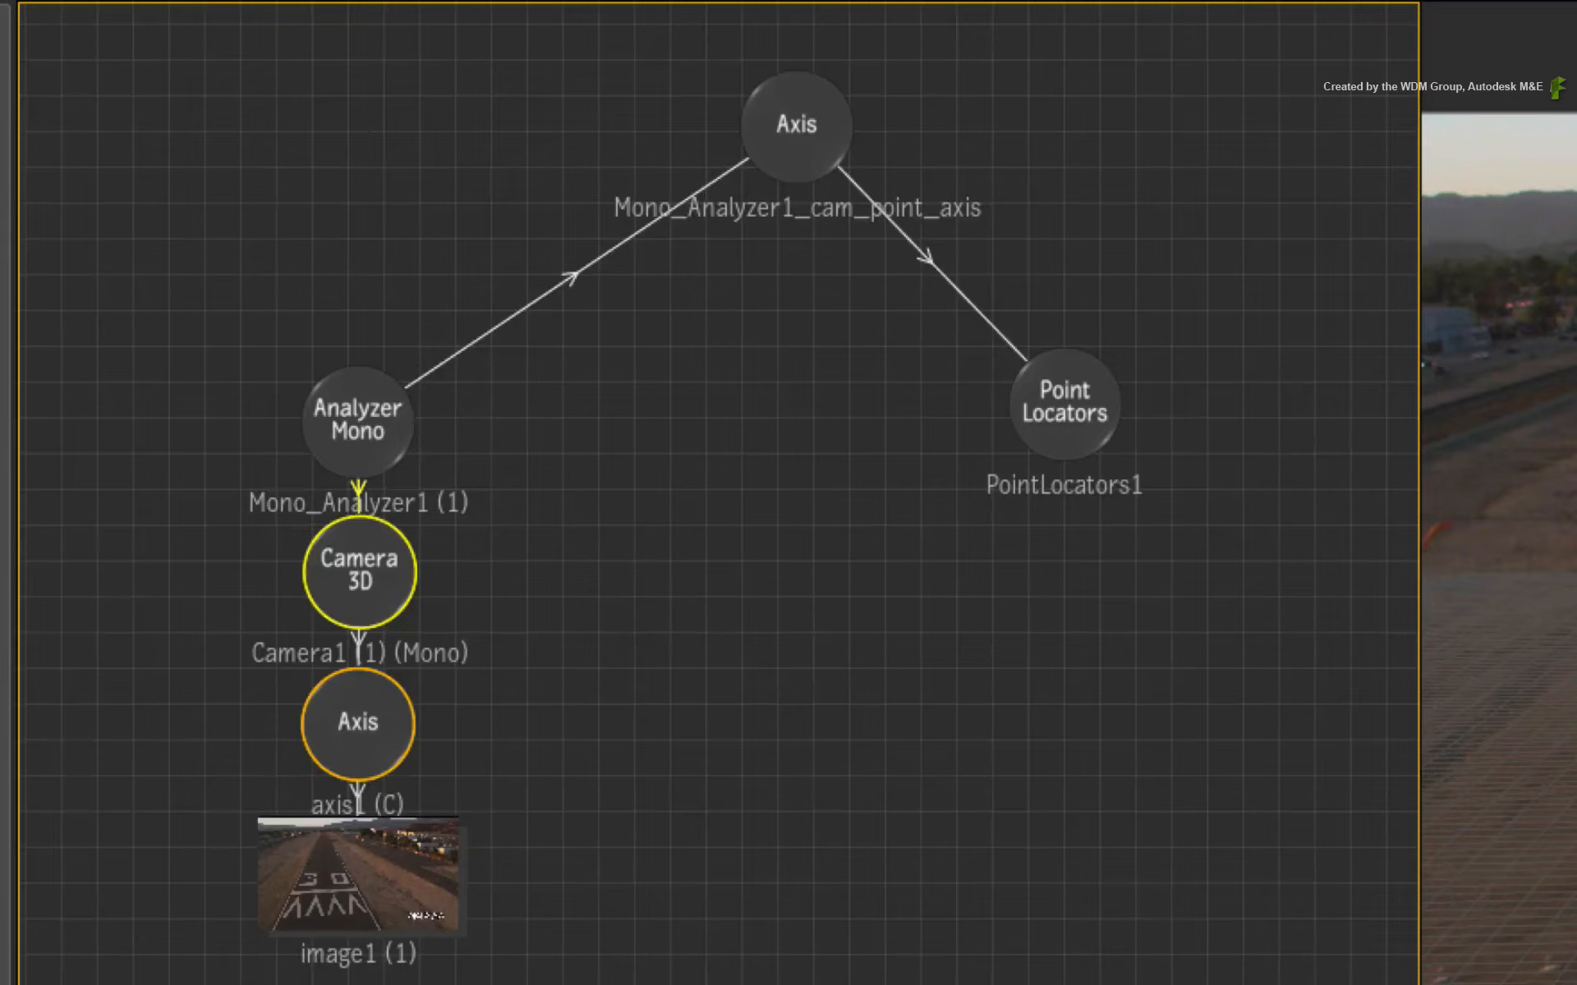
- Select the DefaultCam node in the schematic and hide it
{"action": "left_click_drag", "start_coordinate": [237, 492], "coordinate": [711, 615]}
{"action": "left_click_drag", "start_coordinate": [210, 347], "coordinate": [443, 566]}
{"action": "left_click", "coordinate": [598, 482]}
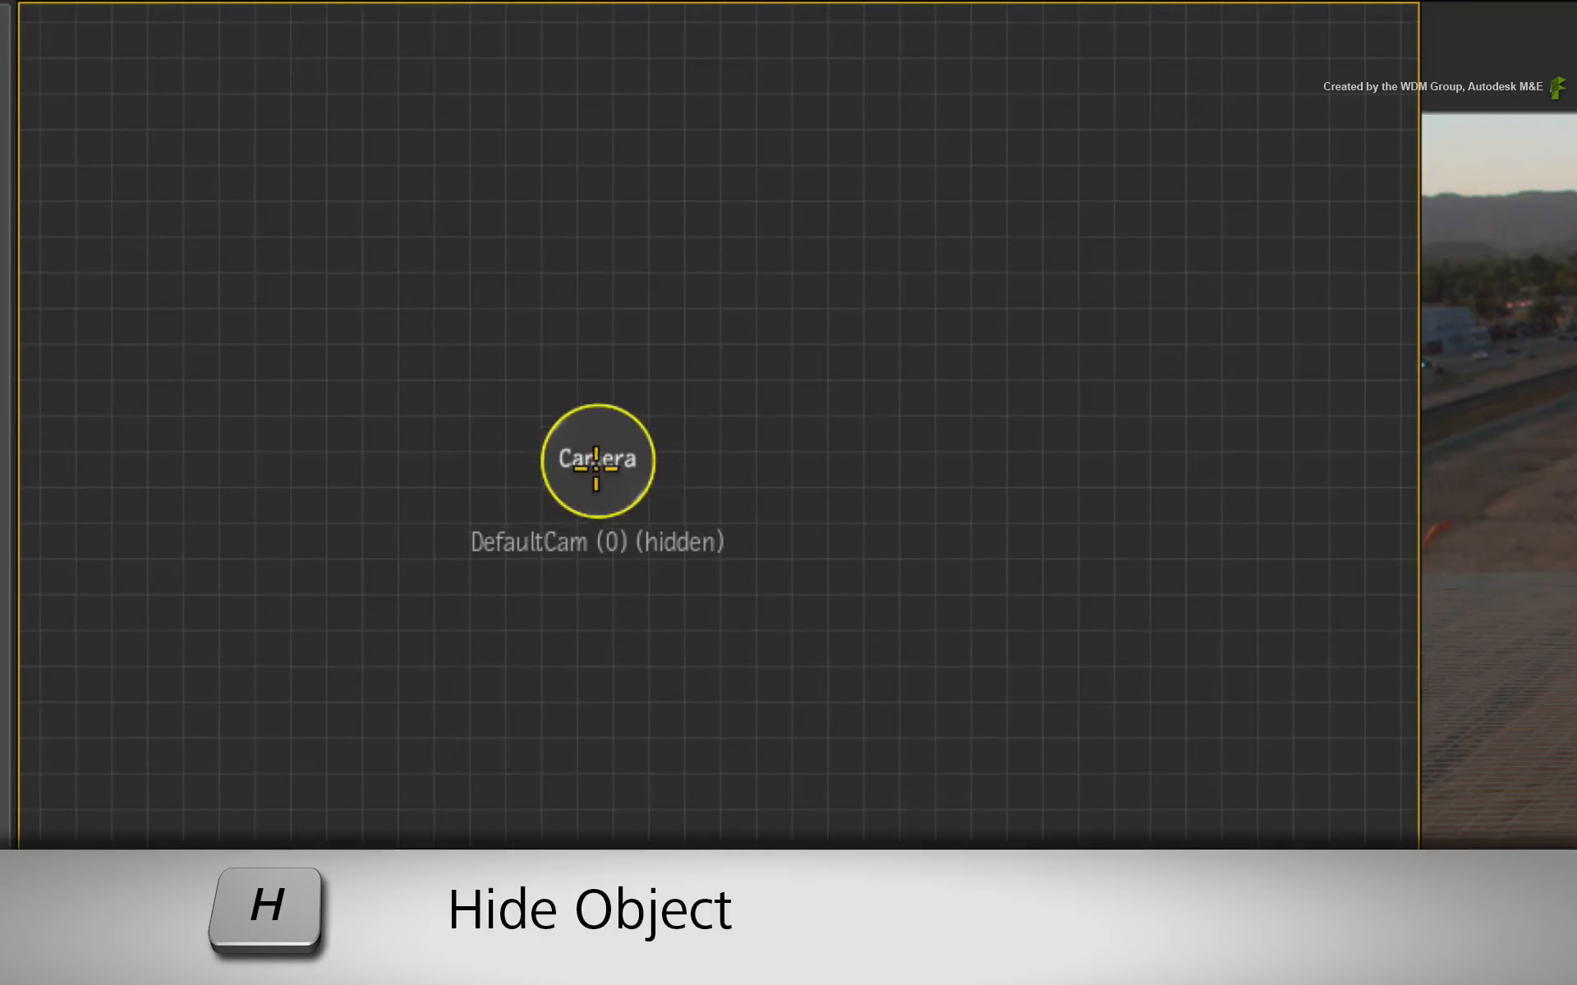
{"action": "key", "text": "h"}
{"action": "key", "text": "h"}
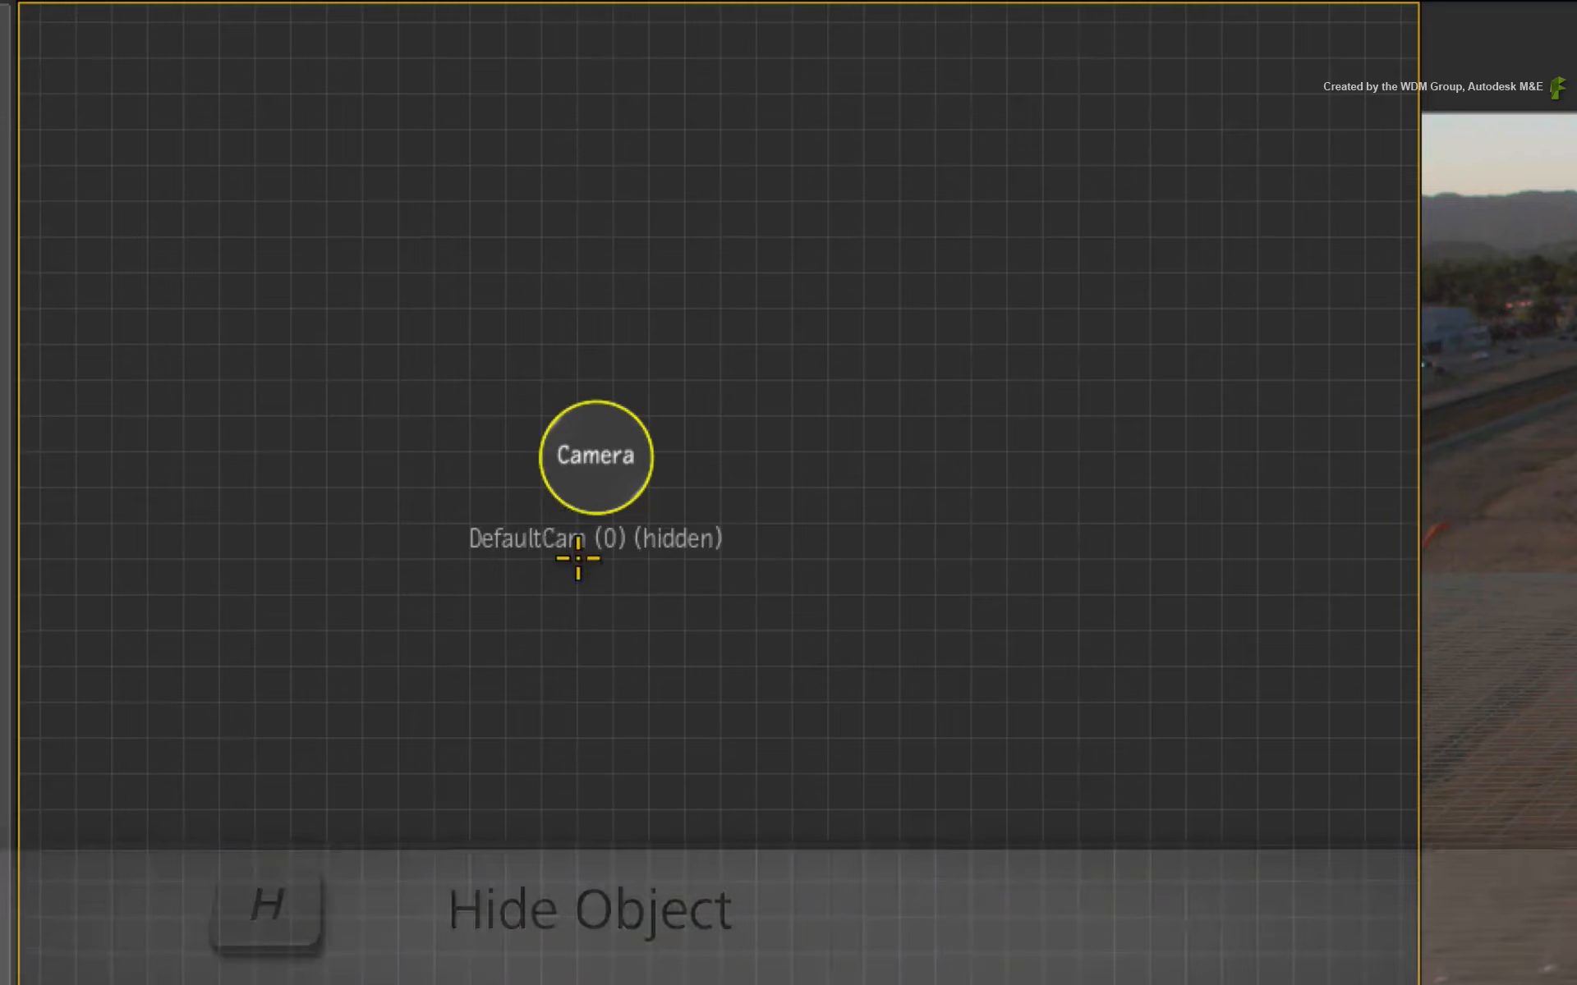
{"action": "left_click_drag", "start_coordinate": [706, 751], "coordinate": [7, 400]}
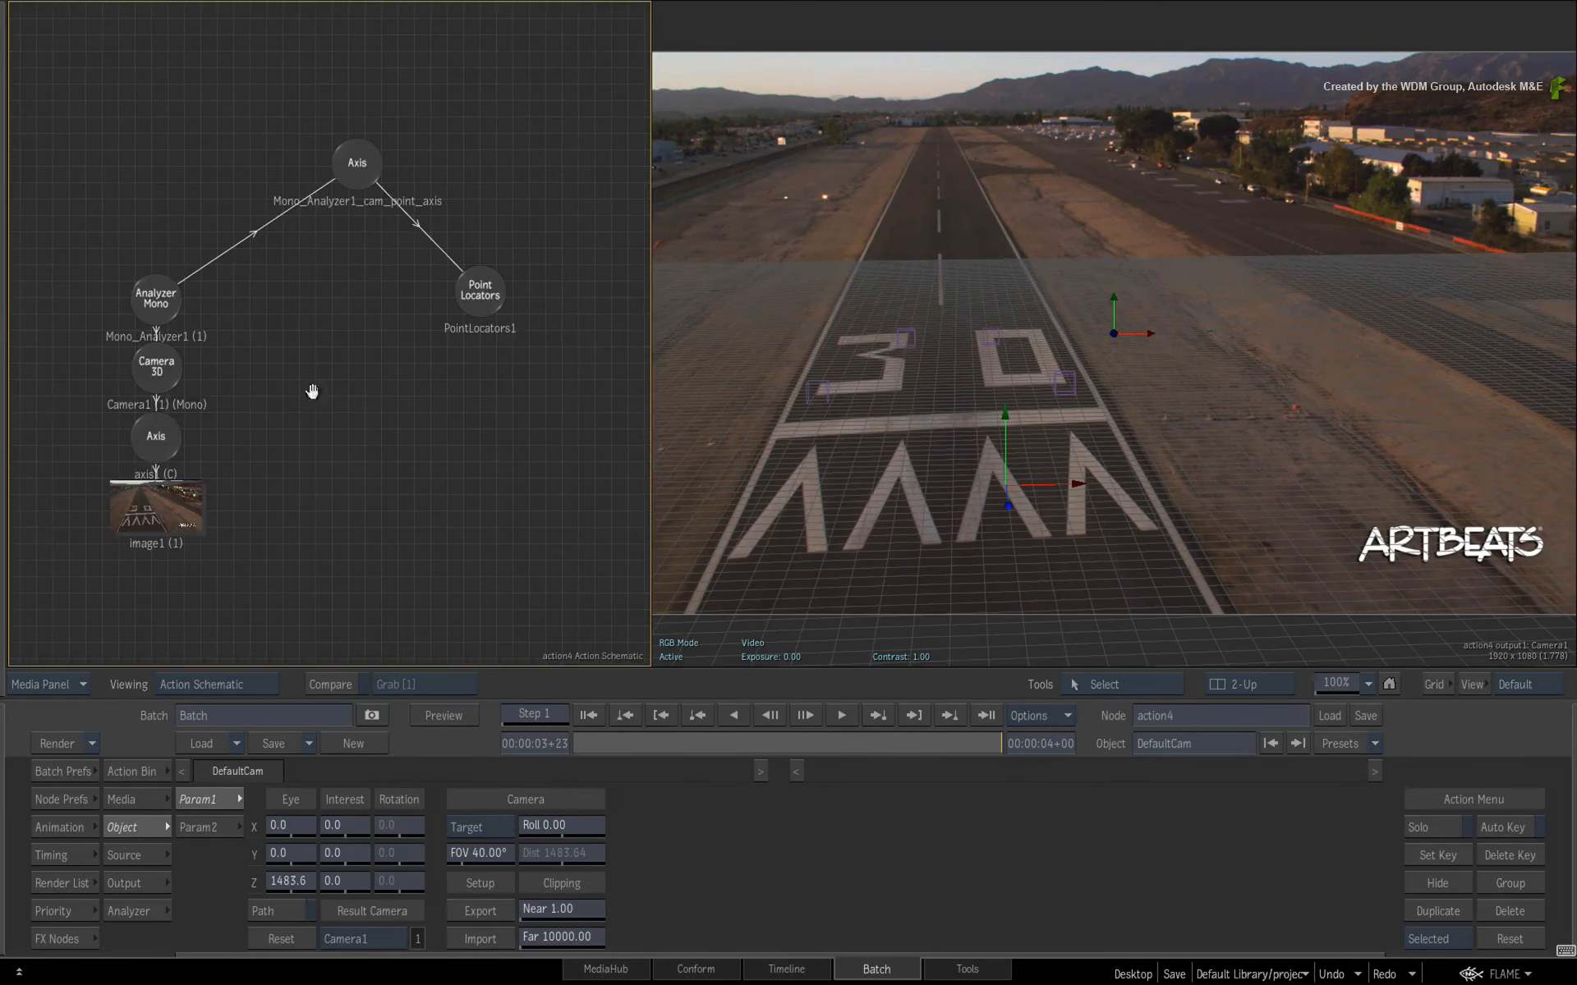
{"action": "left_click_drag", "start_coordinate": [313, 391], "coordinate": [269, 320]}
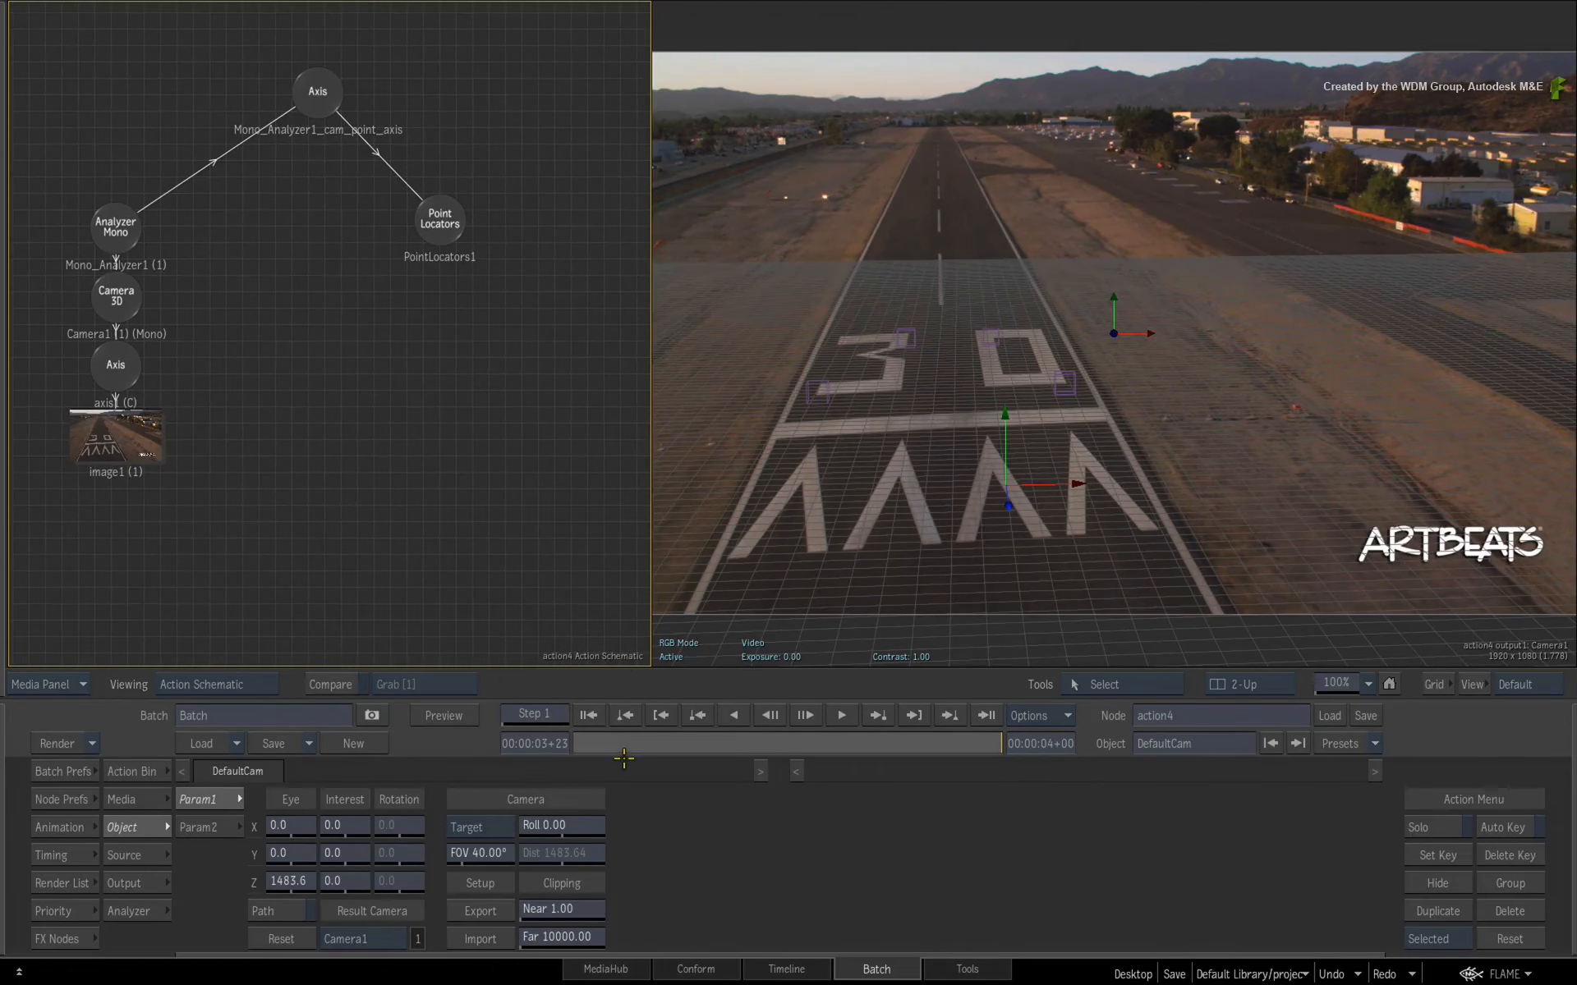
- Set the Point Locators' axis behaviour to Plane Transform
{"action": "left_click_drag", "start_coordinate": [608, 742], "coordinate": [1001, 772]}
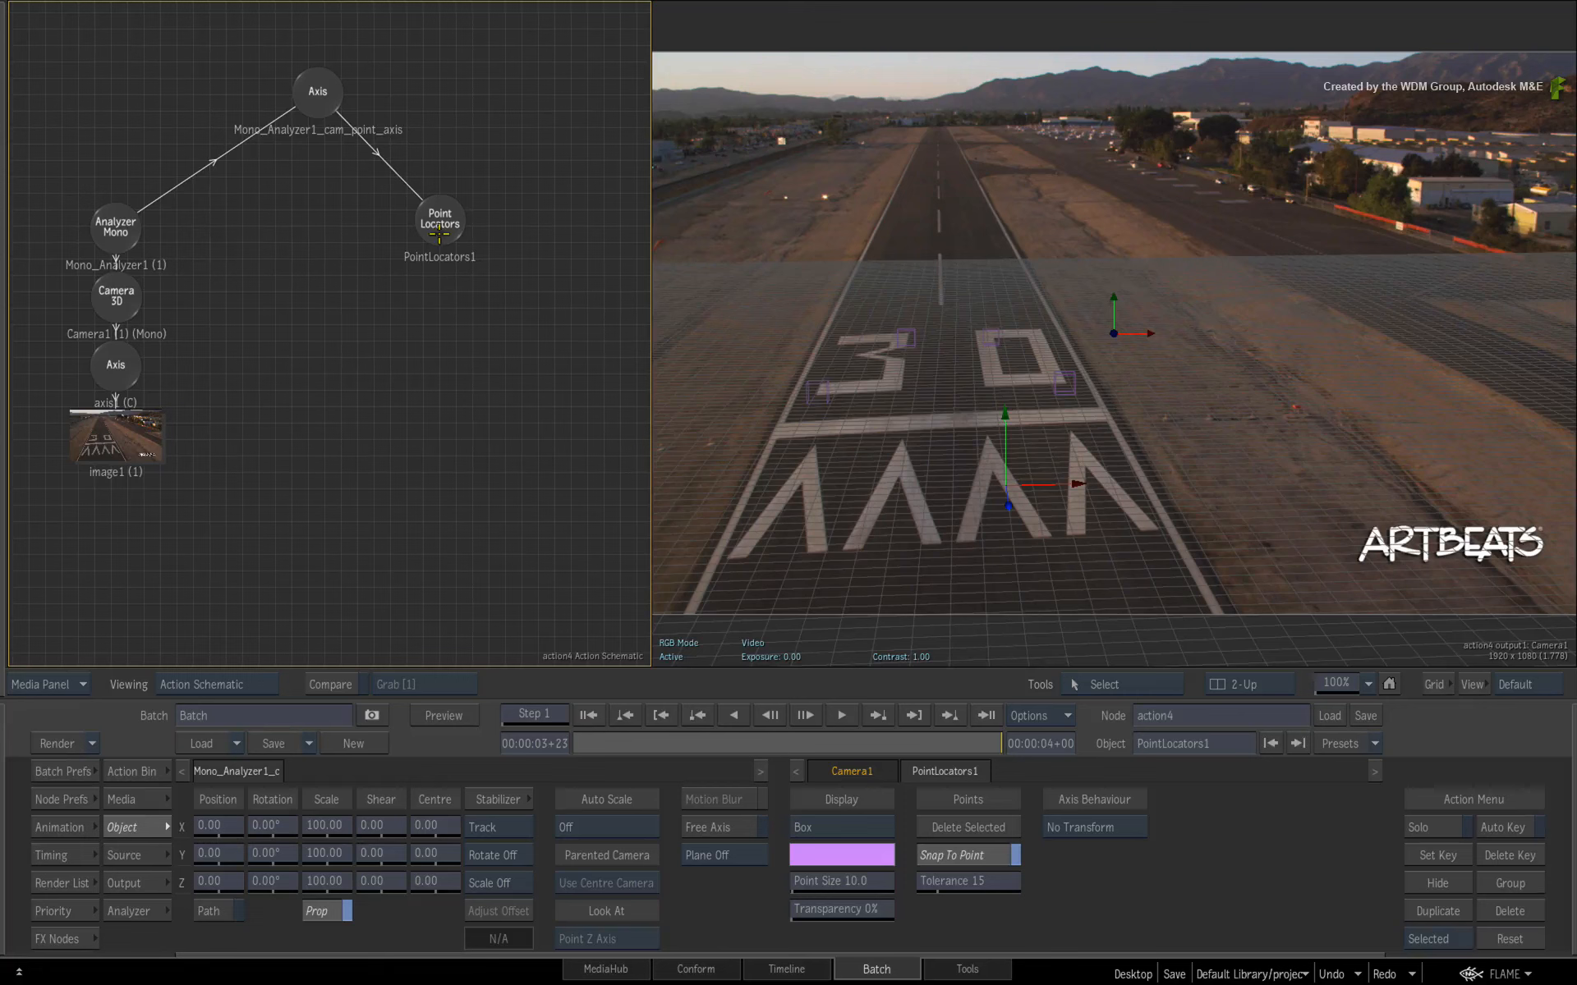
{"action": "left_click", "coordinate": [438, 225]}
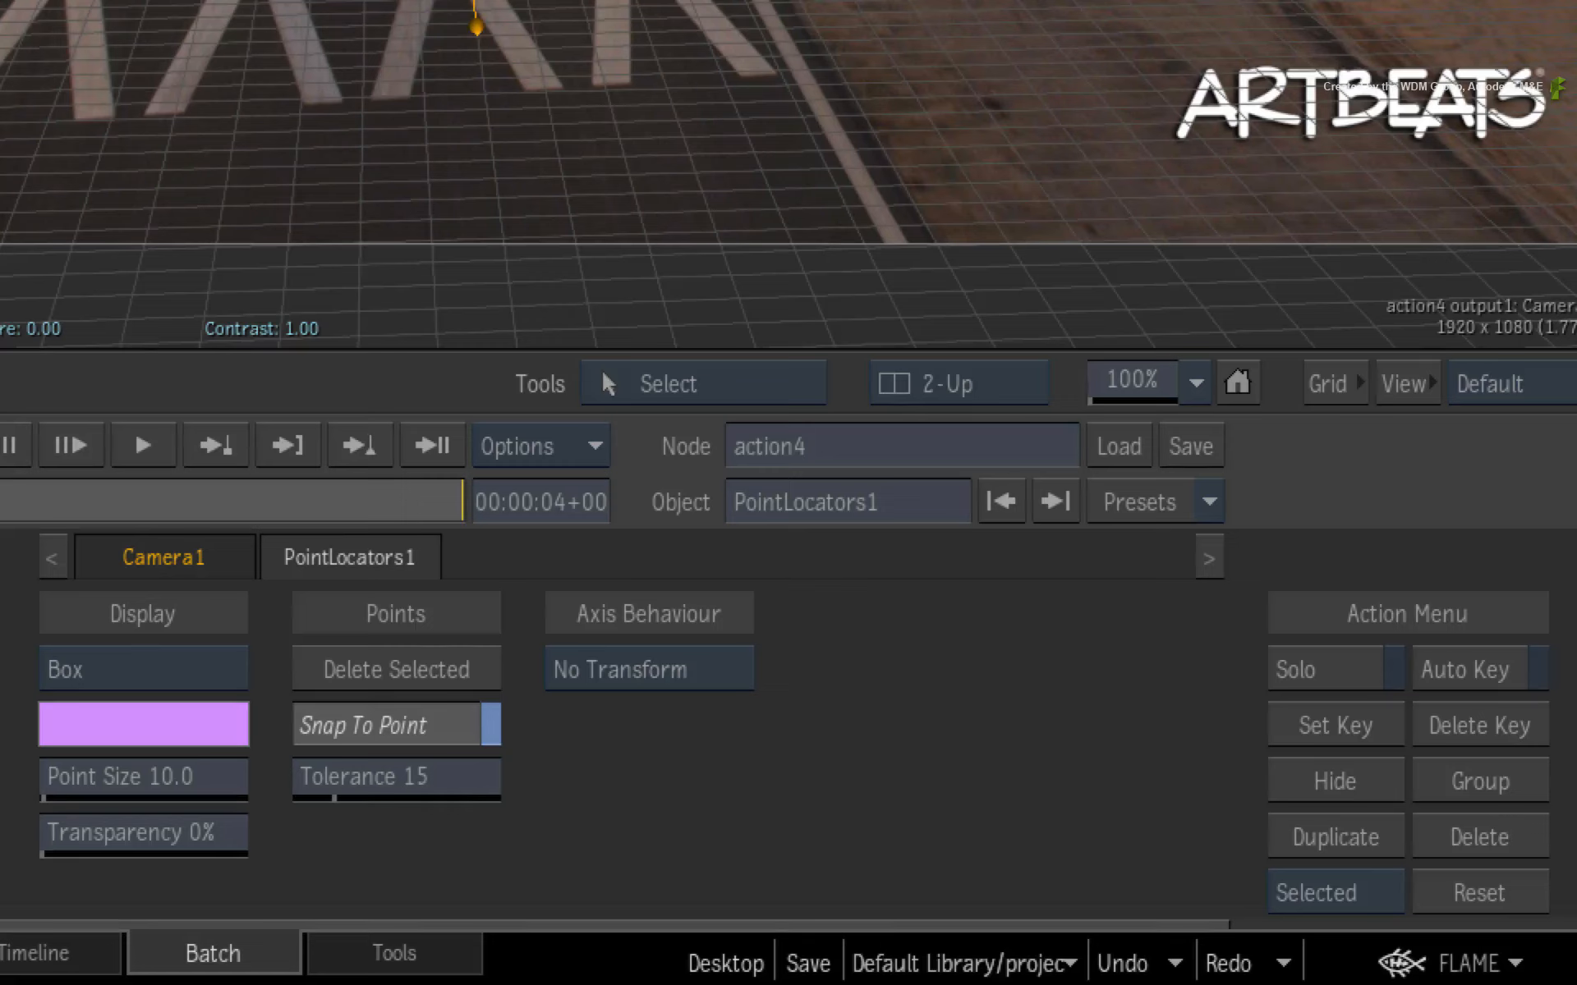
{"action": "left_click", "coordinate": [728, 672]}
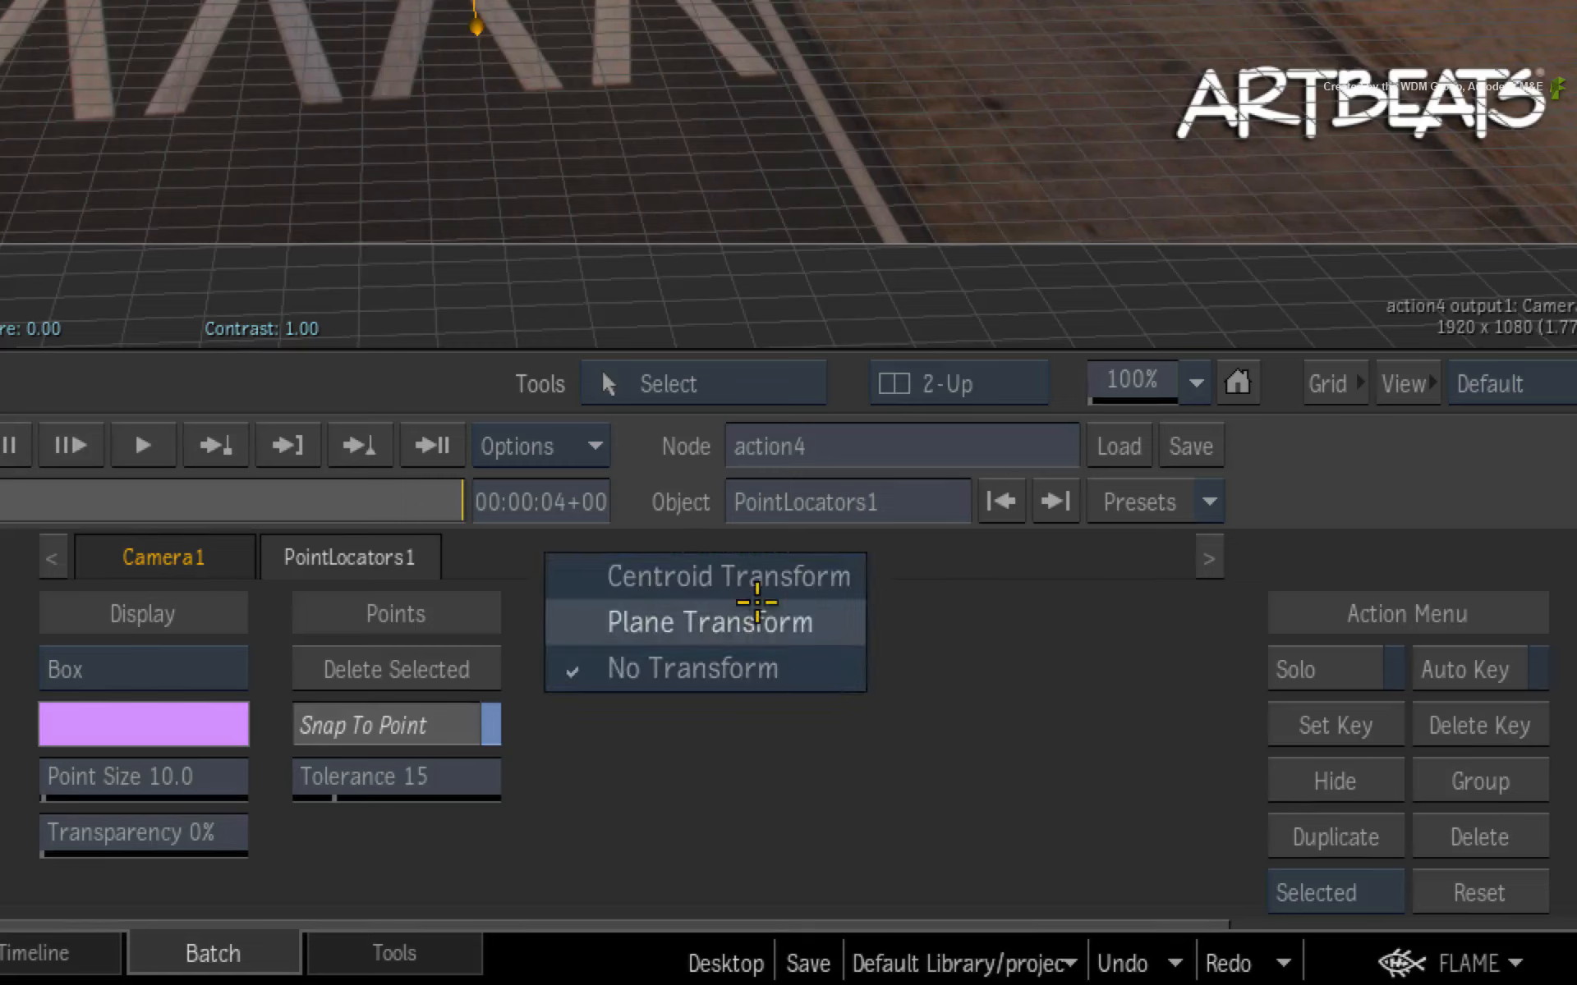
{"action": "left_click", "coordinate": [756, 621]}
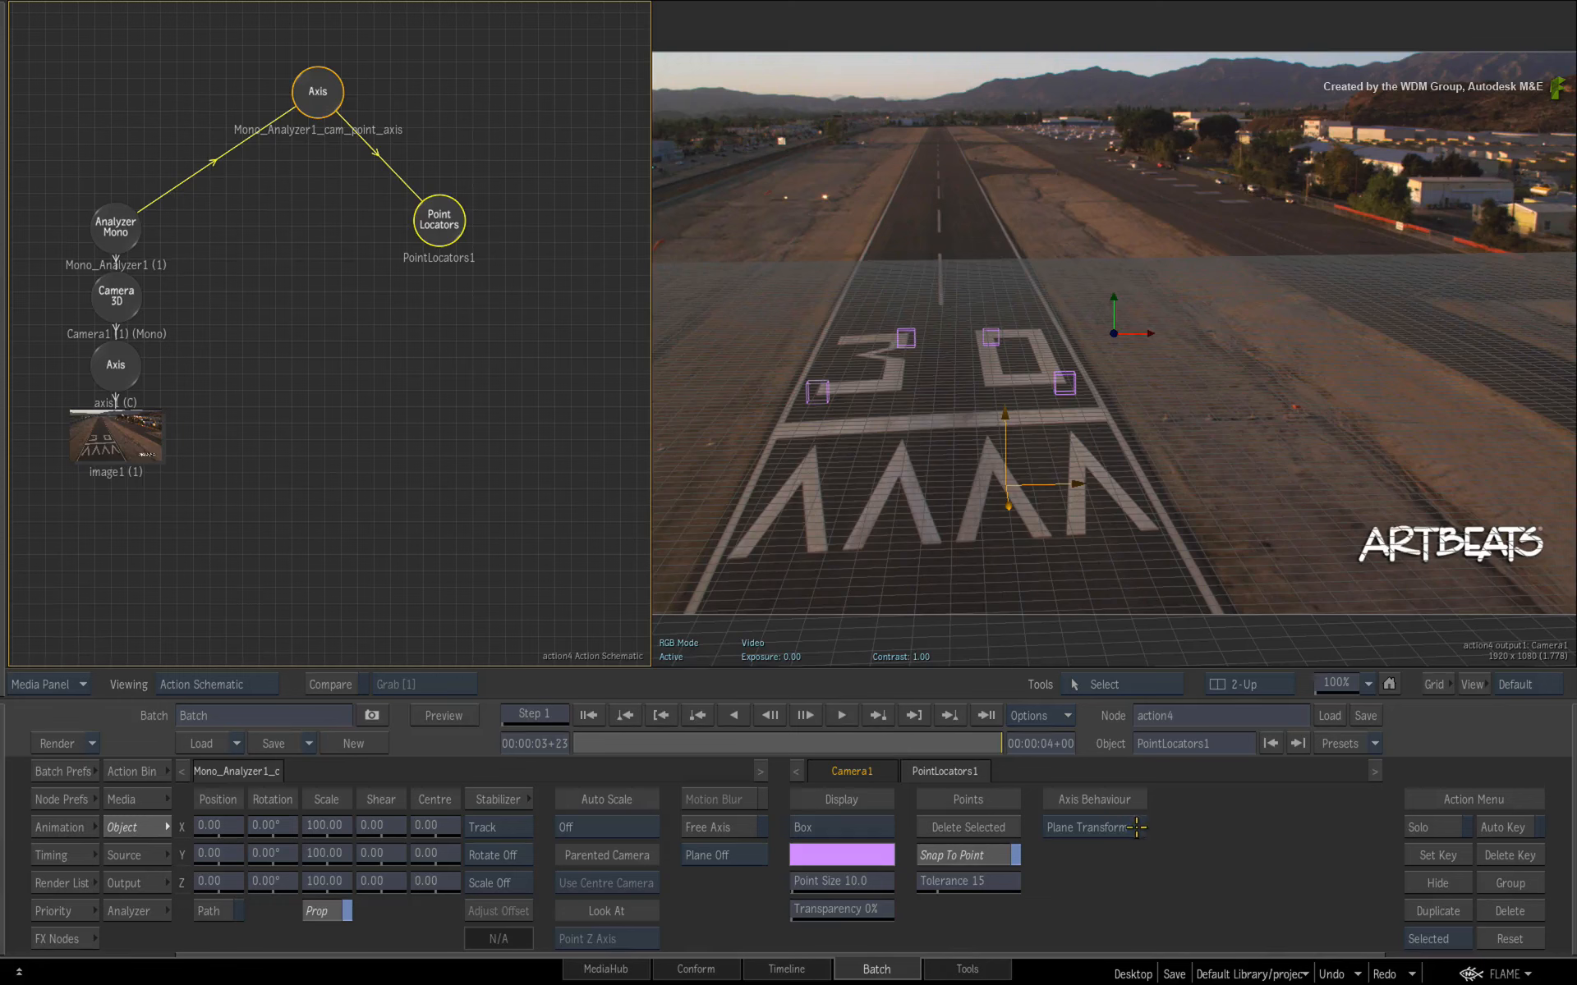
{"action": "left_click", "coordinate": [1137, 827]}
{"action": "left_click", "coordinate": [1068, 803]}
{"action": "left_click", "coordinate": [1049, 828]}
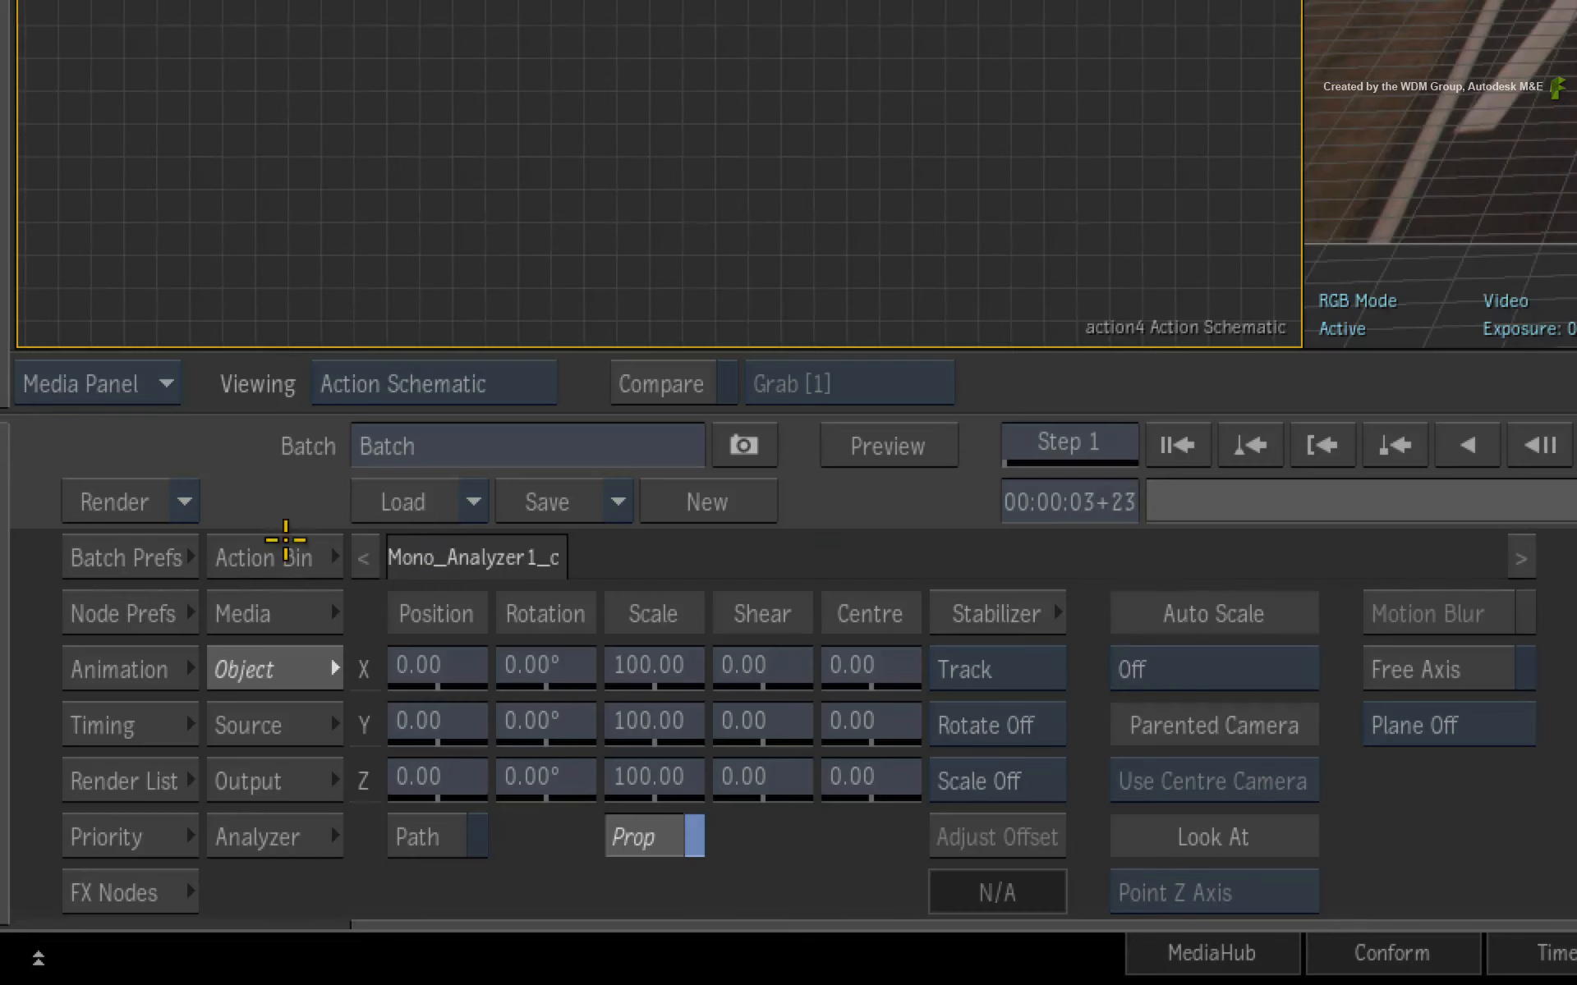
- Add a 3D Shape using the clean still clip from the Action bin
{"action": "left_click", "coordinate": [279, 557]}
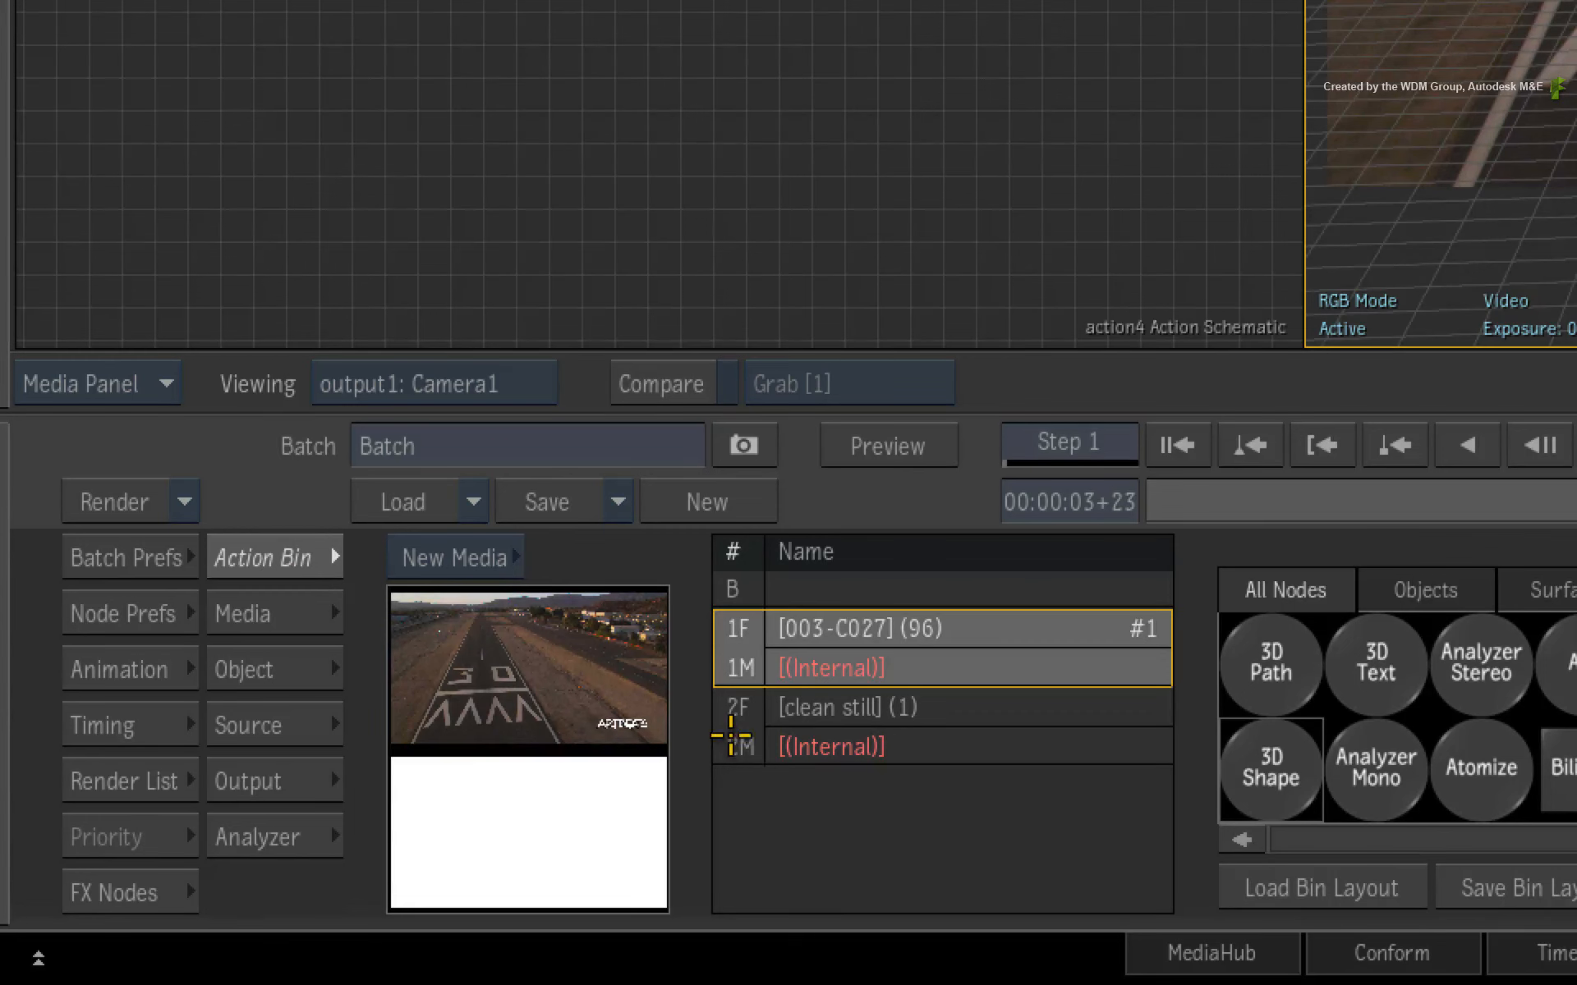
{"action": "left_click", "coordinate": [740, 745]}
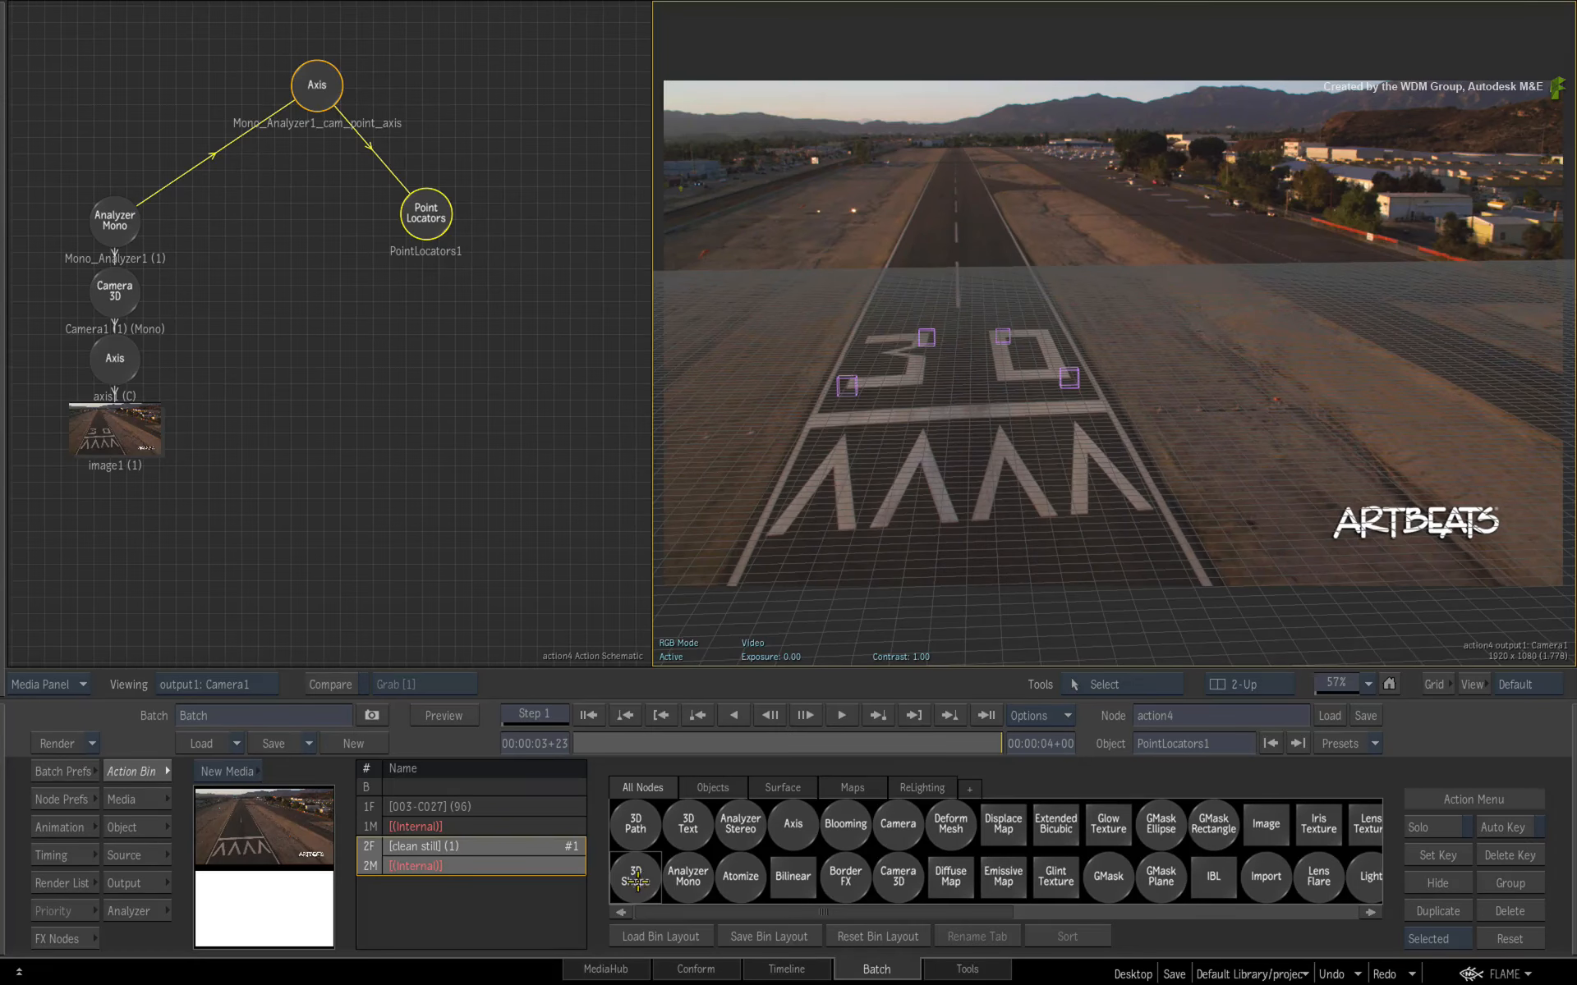
{"action": "left_click", "coordinate": [636, 880]}
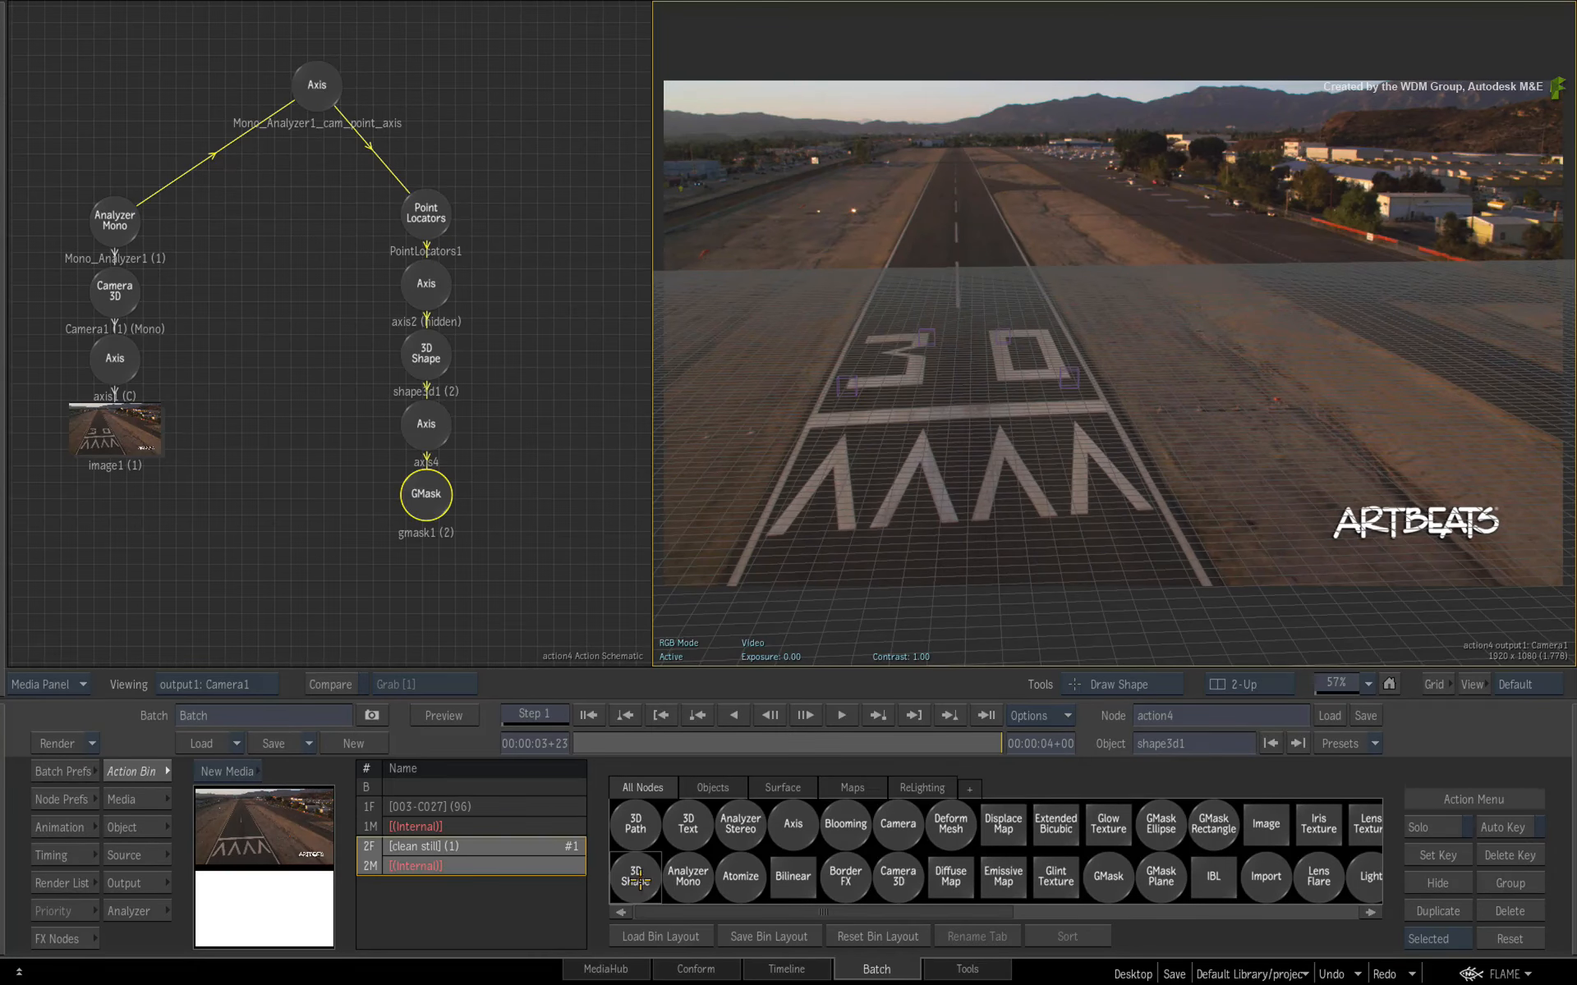
- Draw a closed four-point GMask shape around the "30" runway marking
{"action": "left_click_drag", "start_coordinate": [953, 483], "coordinate": [1117, 482]}
{"action": "mouse_move", "coordinate": [1100, 493]}
{"action": "left_mouse_down"}
{"action": "mouse_move", "coordinate": [989, 514]}
{"action": "mouse_move", "coordinate": [1233, 448]}
{"action": "mouse_move", "coordinate": [1240, 430]}
{"action": "left_mouse_up"}
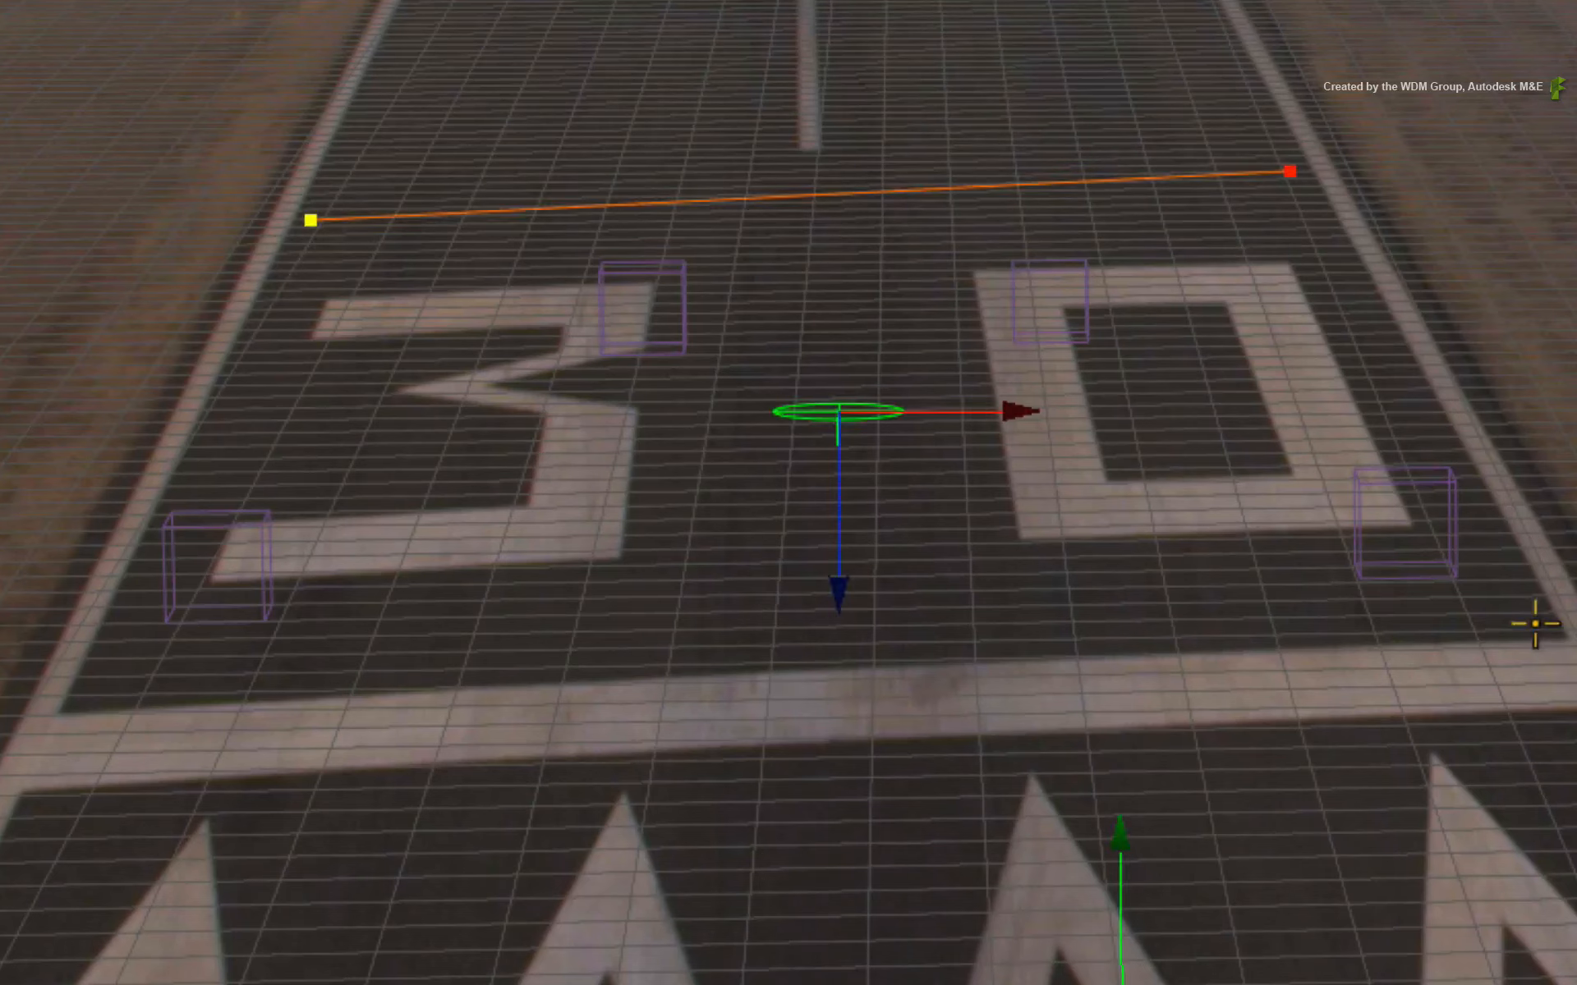
{"action": "left_click", "coordinate": [1531, 622]}
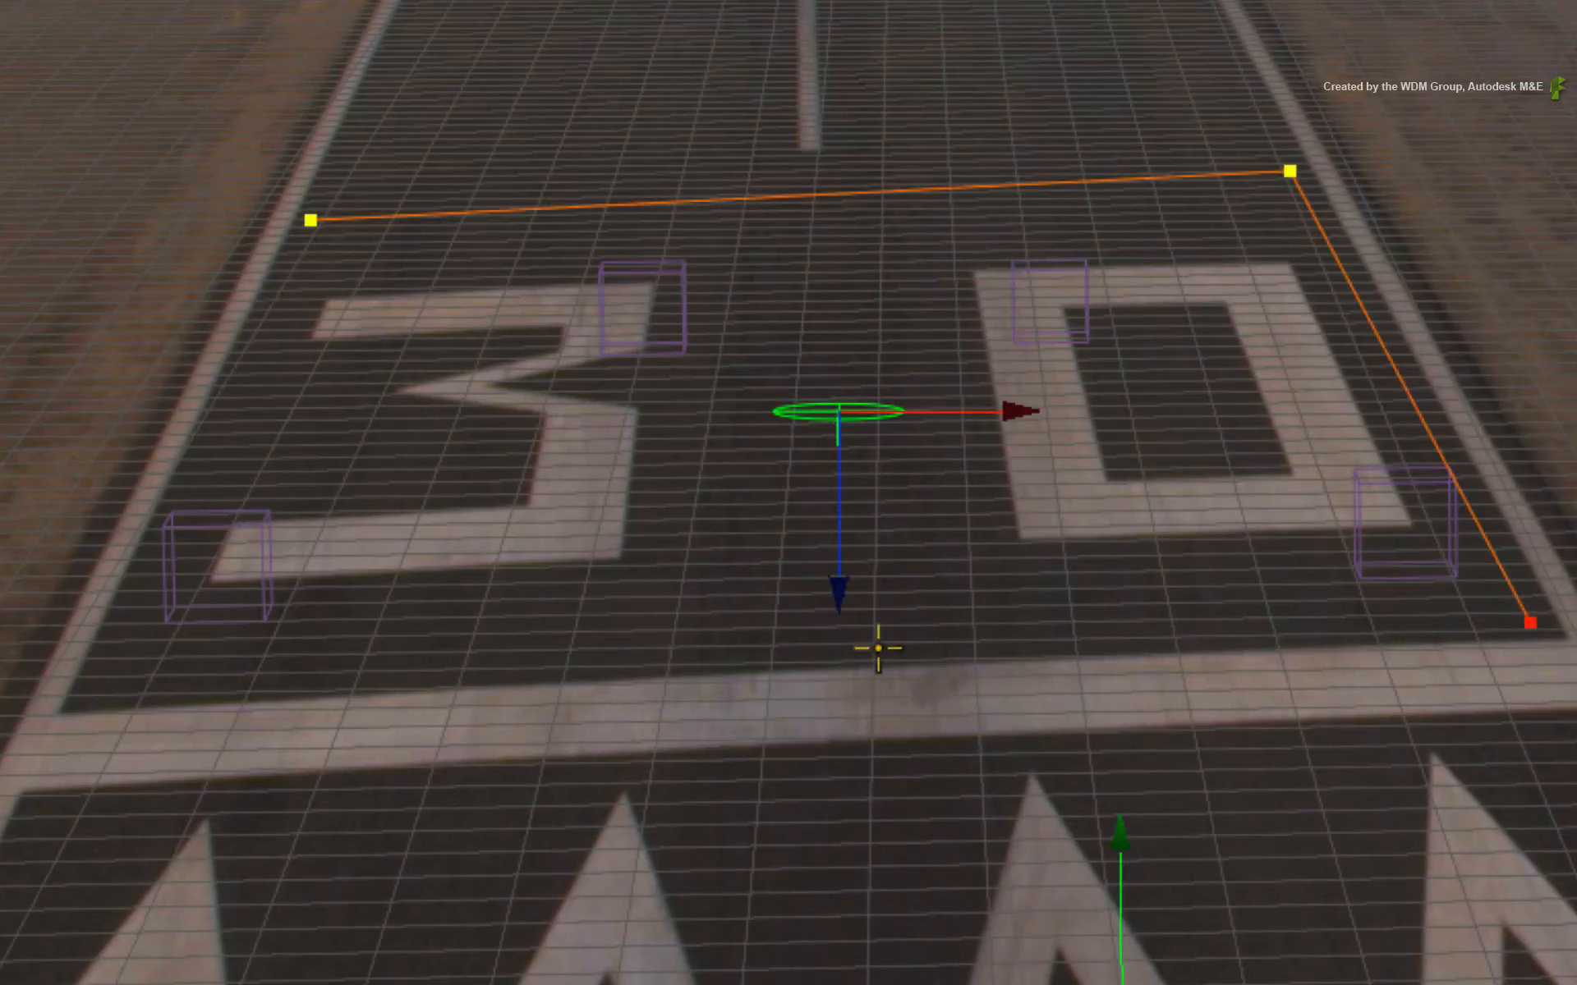
{"action": "left_click", "coordinate": [96, 687]}
{"action": "left_click", "coordinate": [310, 220]}
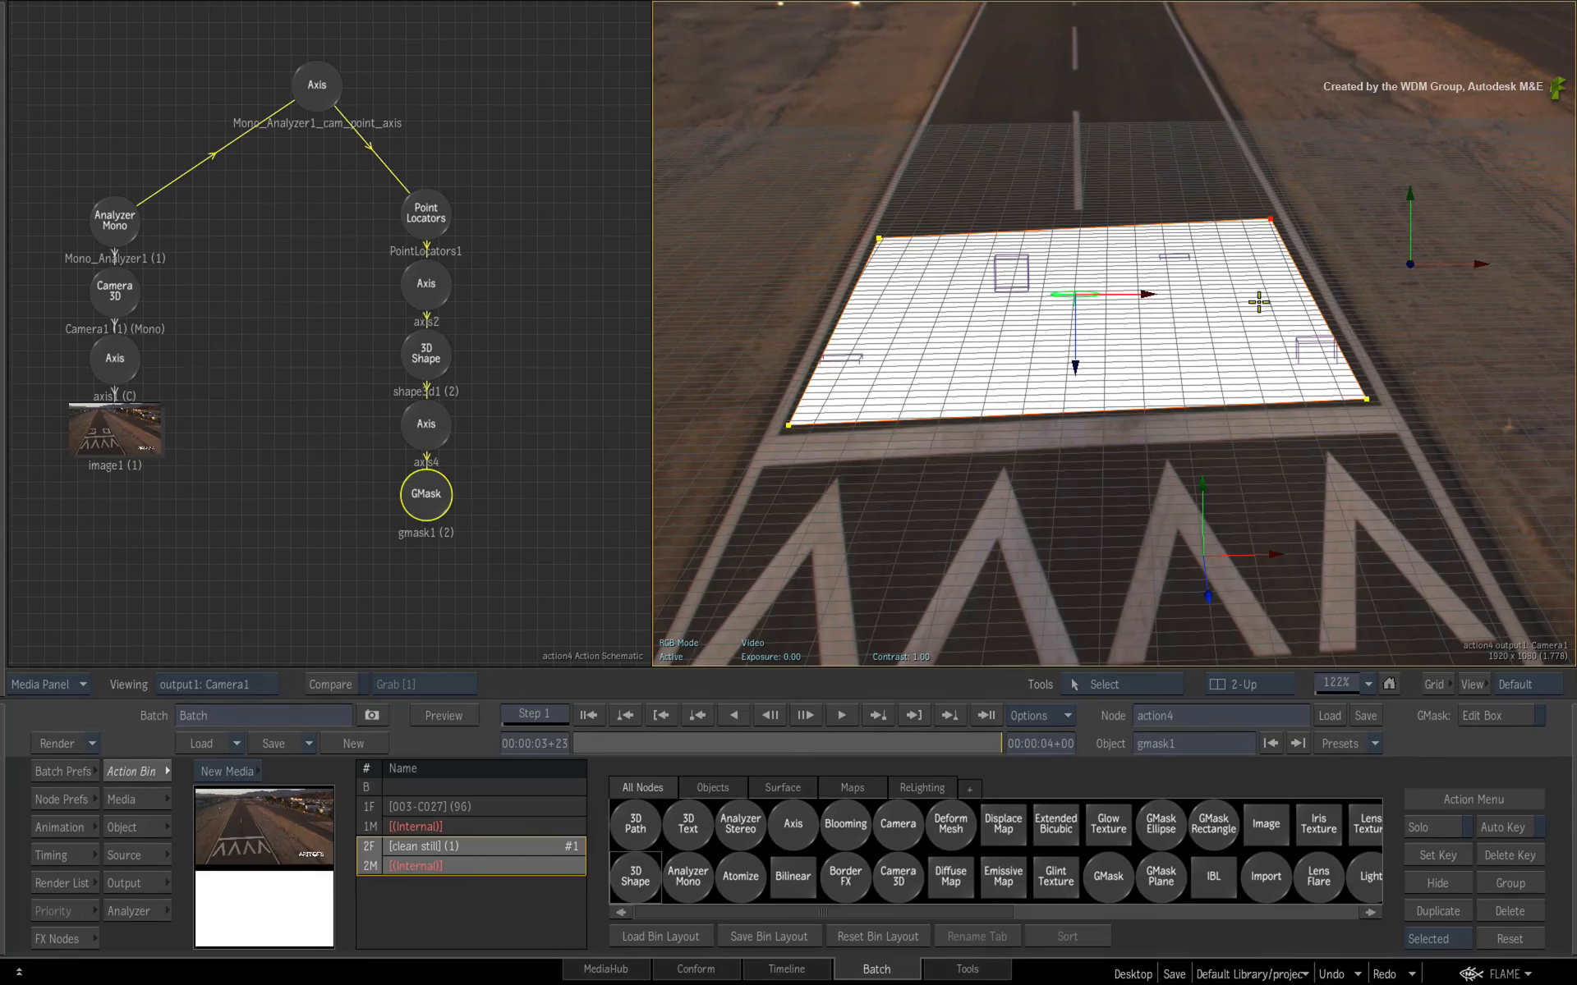
- Select the 3D shape and inspect its placement on the runway from the working view
{"action": "left_click", "coordinate": [1313, 389]}
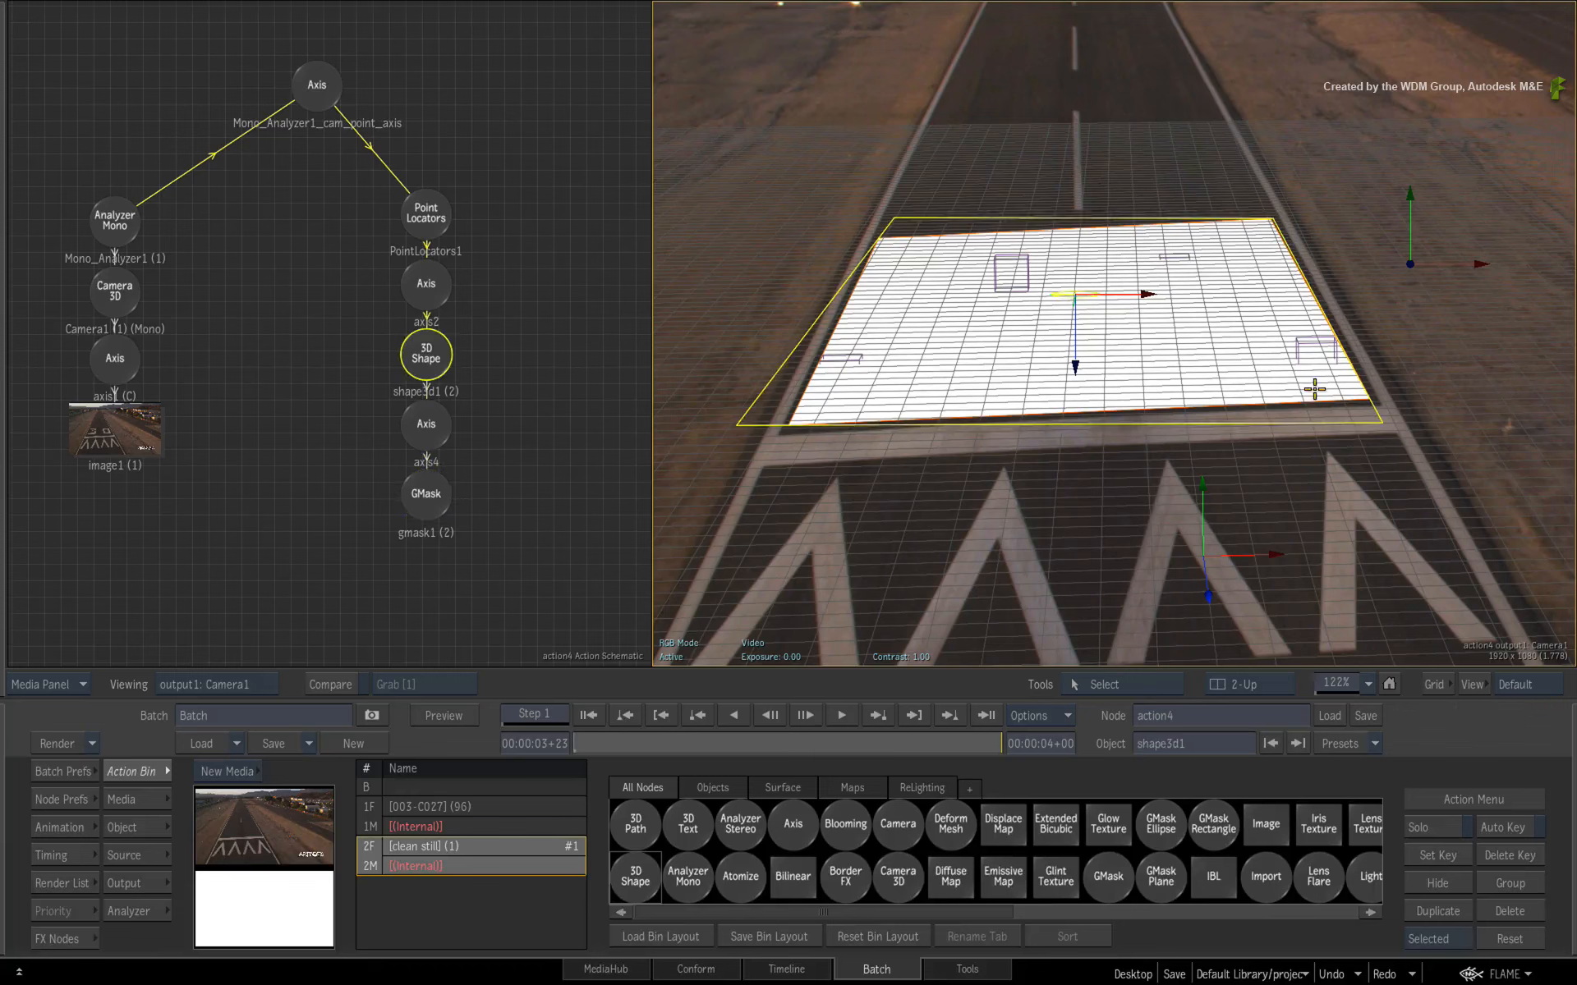
{"action": "key", "text": "space+F4"}
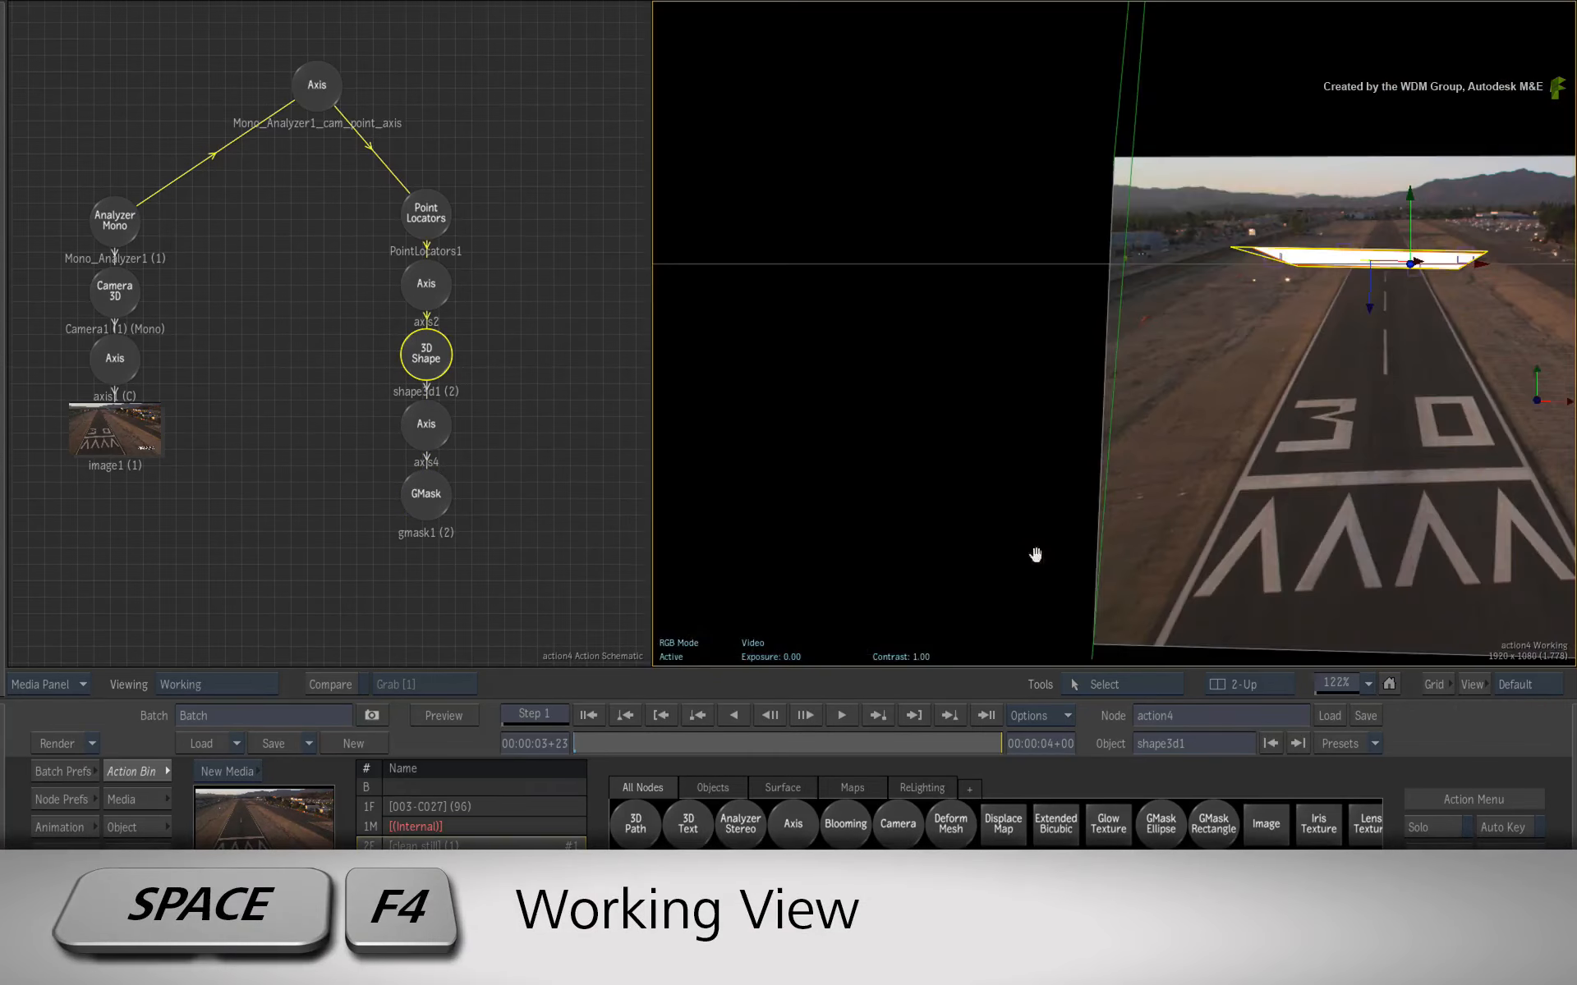
{"action": "left_click_drag", "start_coordinate": [1225, 504], "coordinate": [1134, 529]}
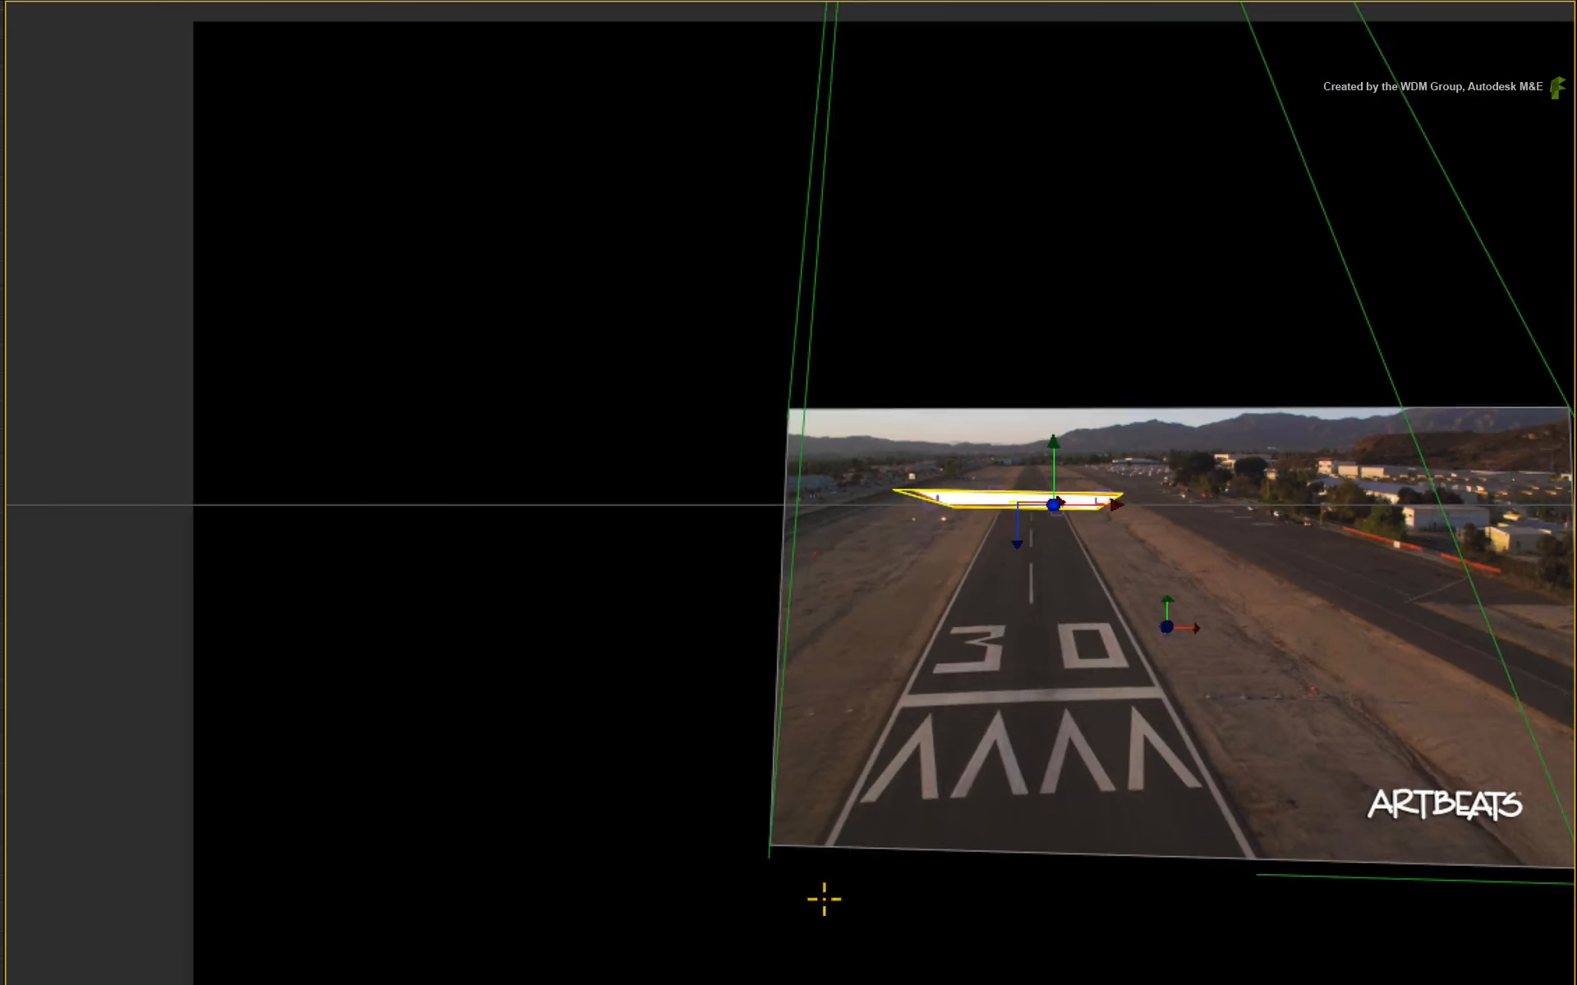
{"action": "left_click_drag", "start_coordinate": [1235, 402], "coordinate": [963, 434]}
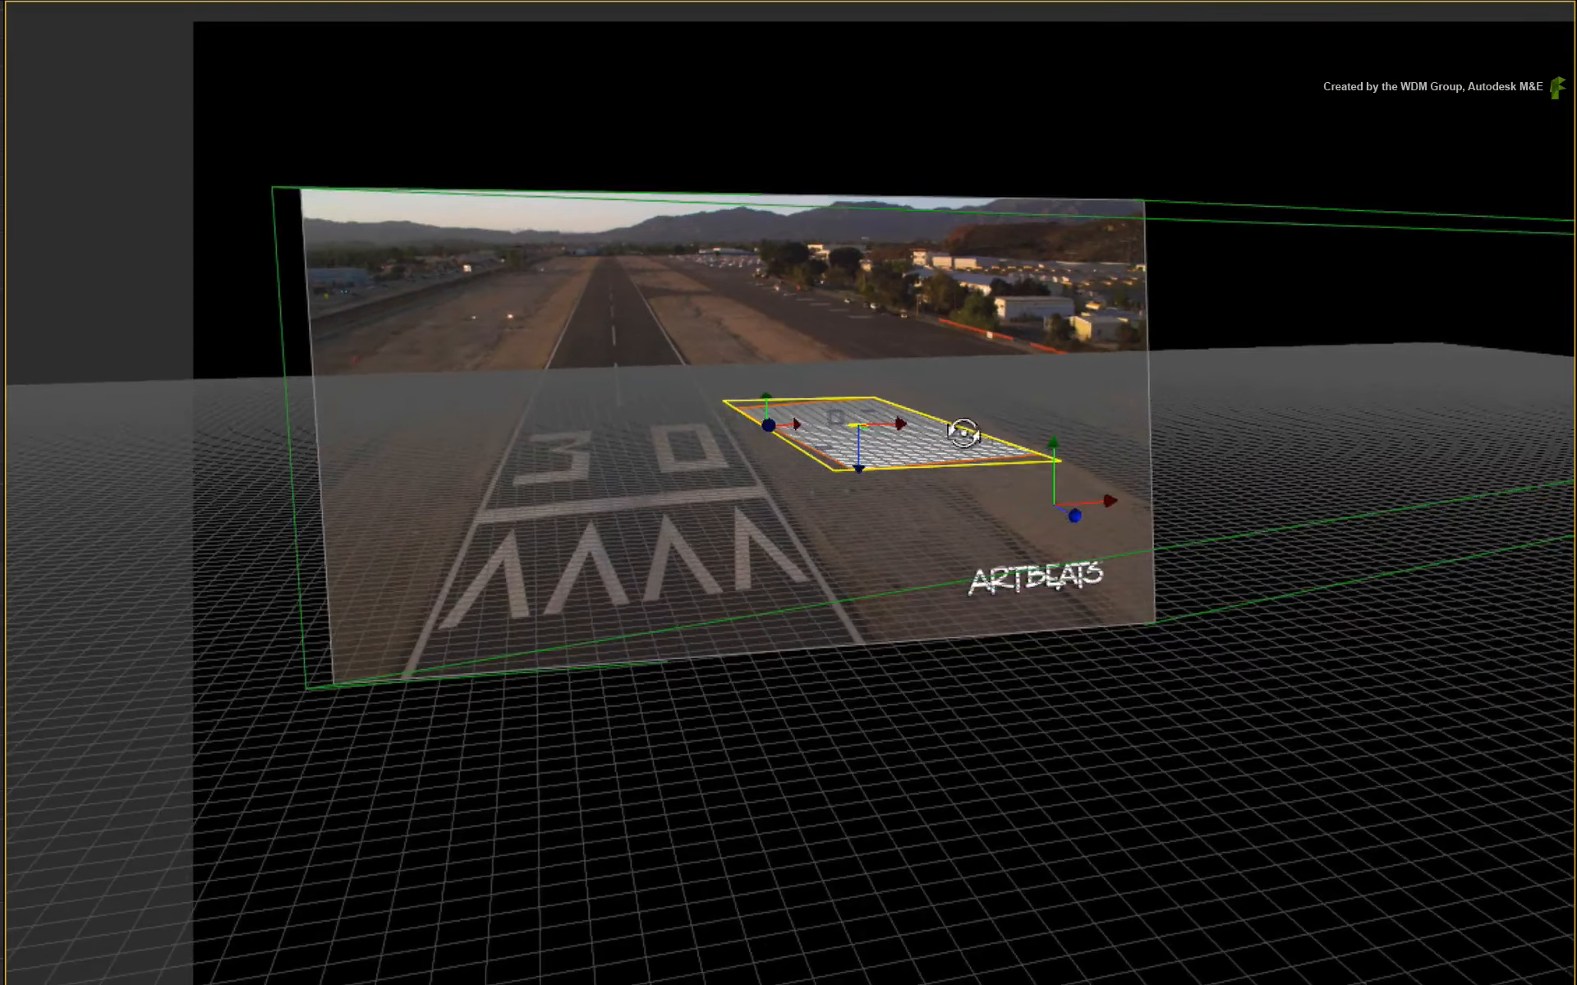
{"action": "left_click_drag", "start_coordinate": [836, 444], "coordinate": [1054, 655]}
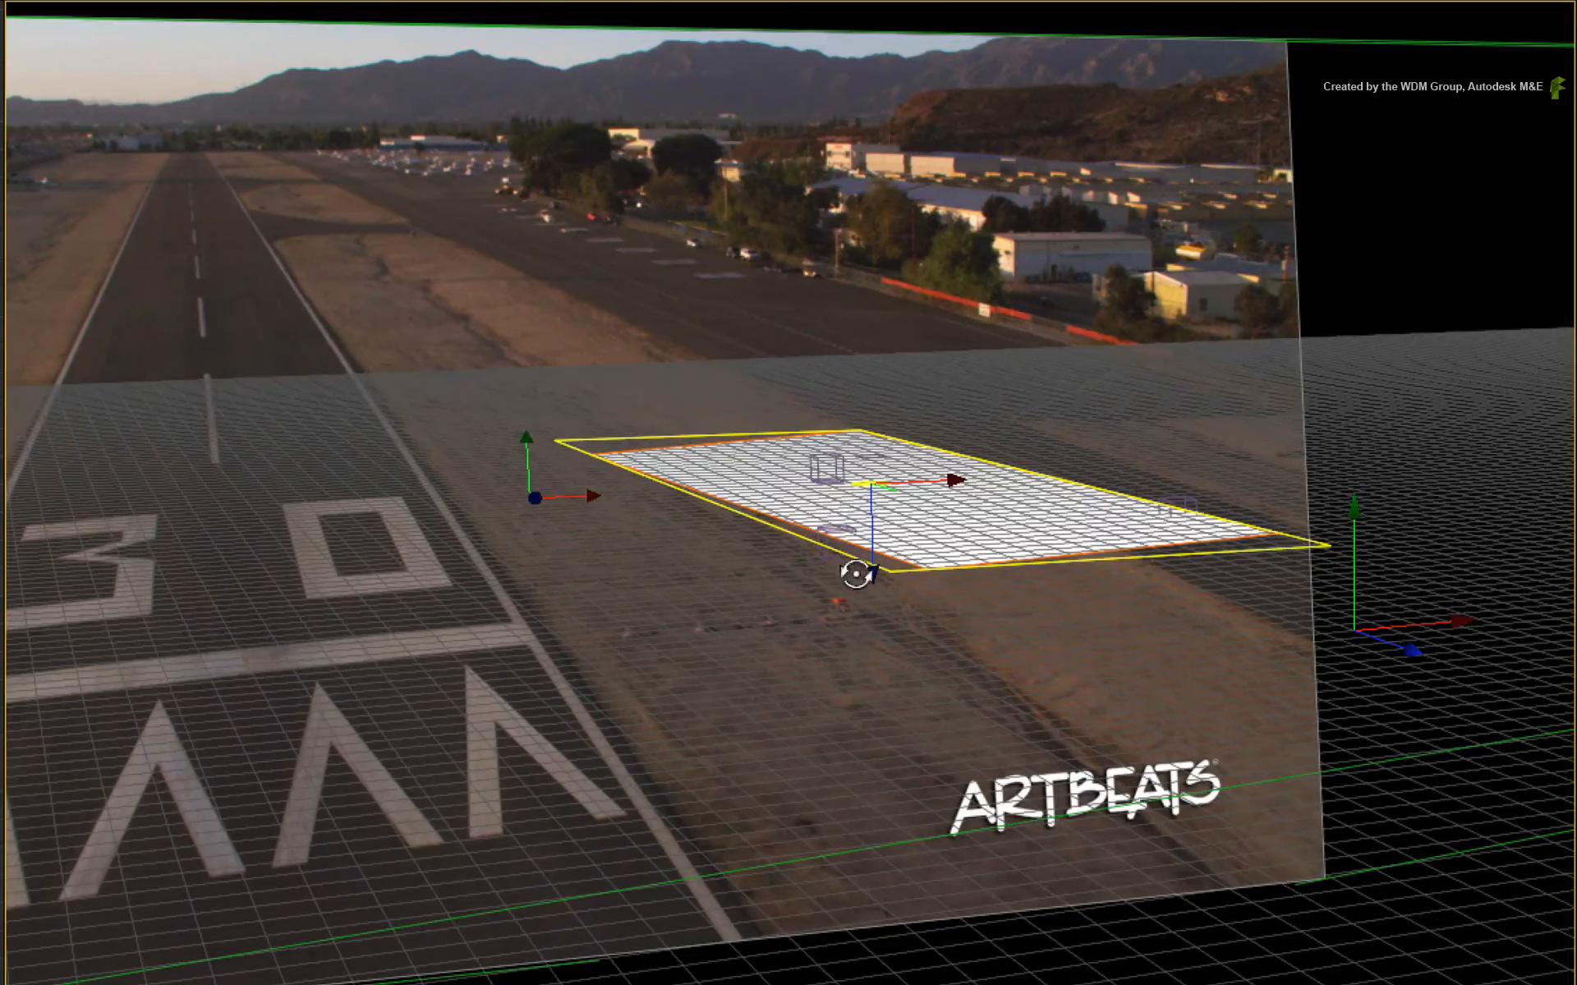
{"action": "left_click_drag", "start_coordinate": [1030, 687], "coordinate": [835, 729]}
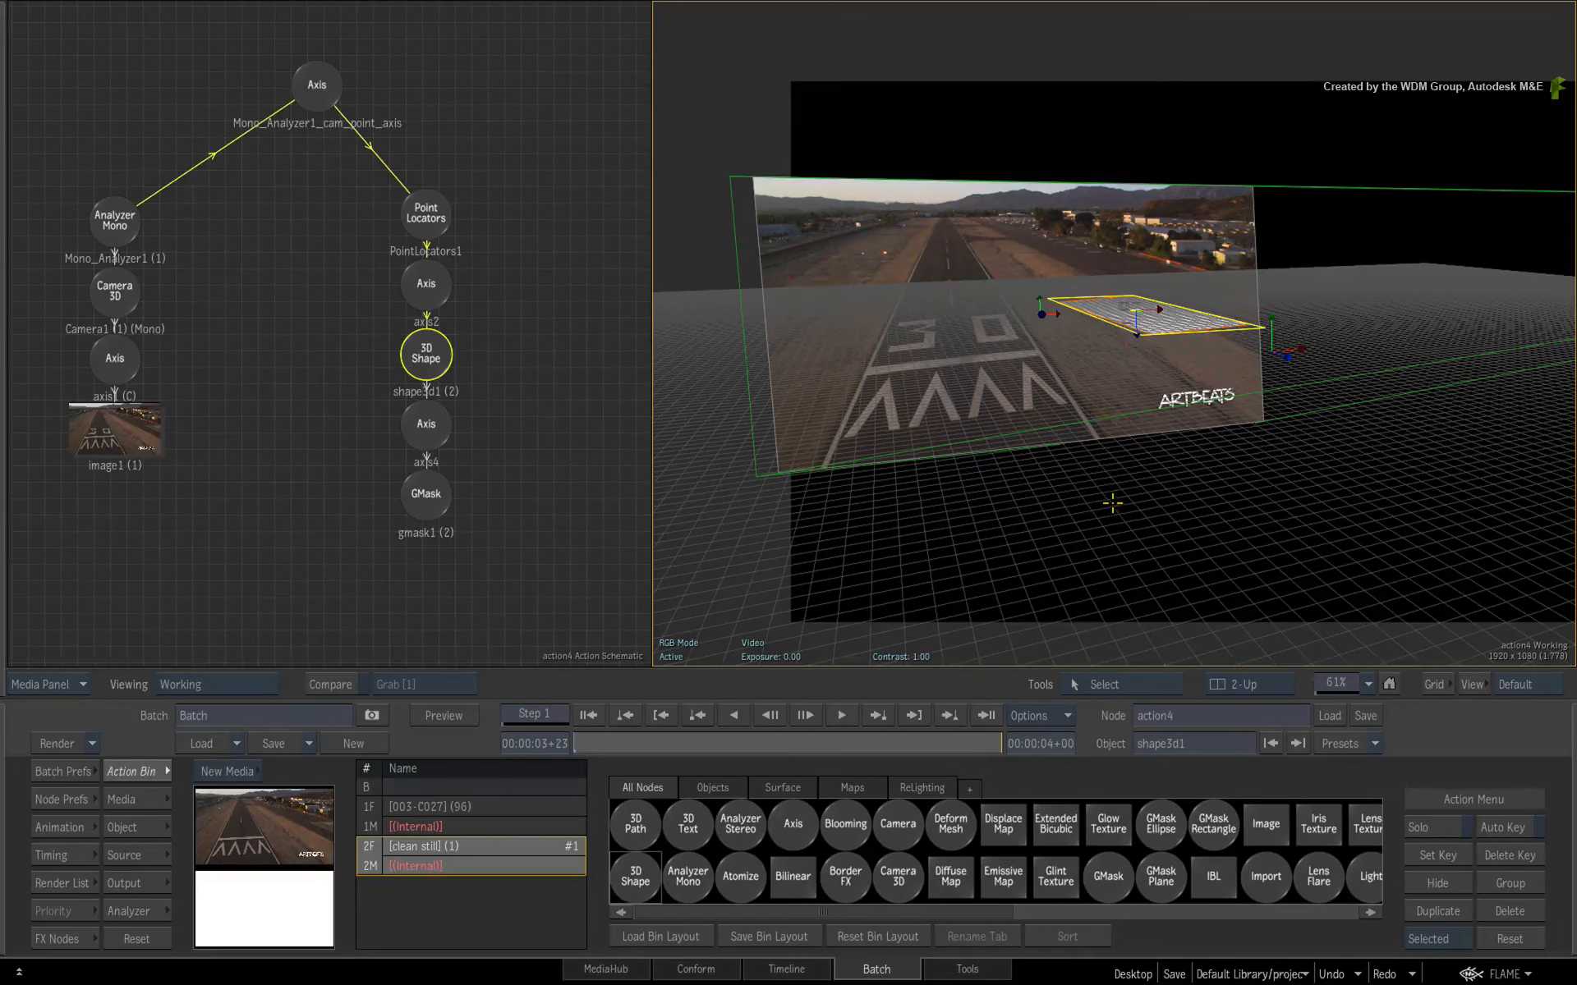
{"action": "left_click_drag", "start_coordinate": [1261, 456], "coordinate": [889, 491]}
{"action": "left_click_drag", "start_coordinate": [1263, 445], "coordinate": [1147, 455]}
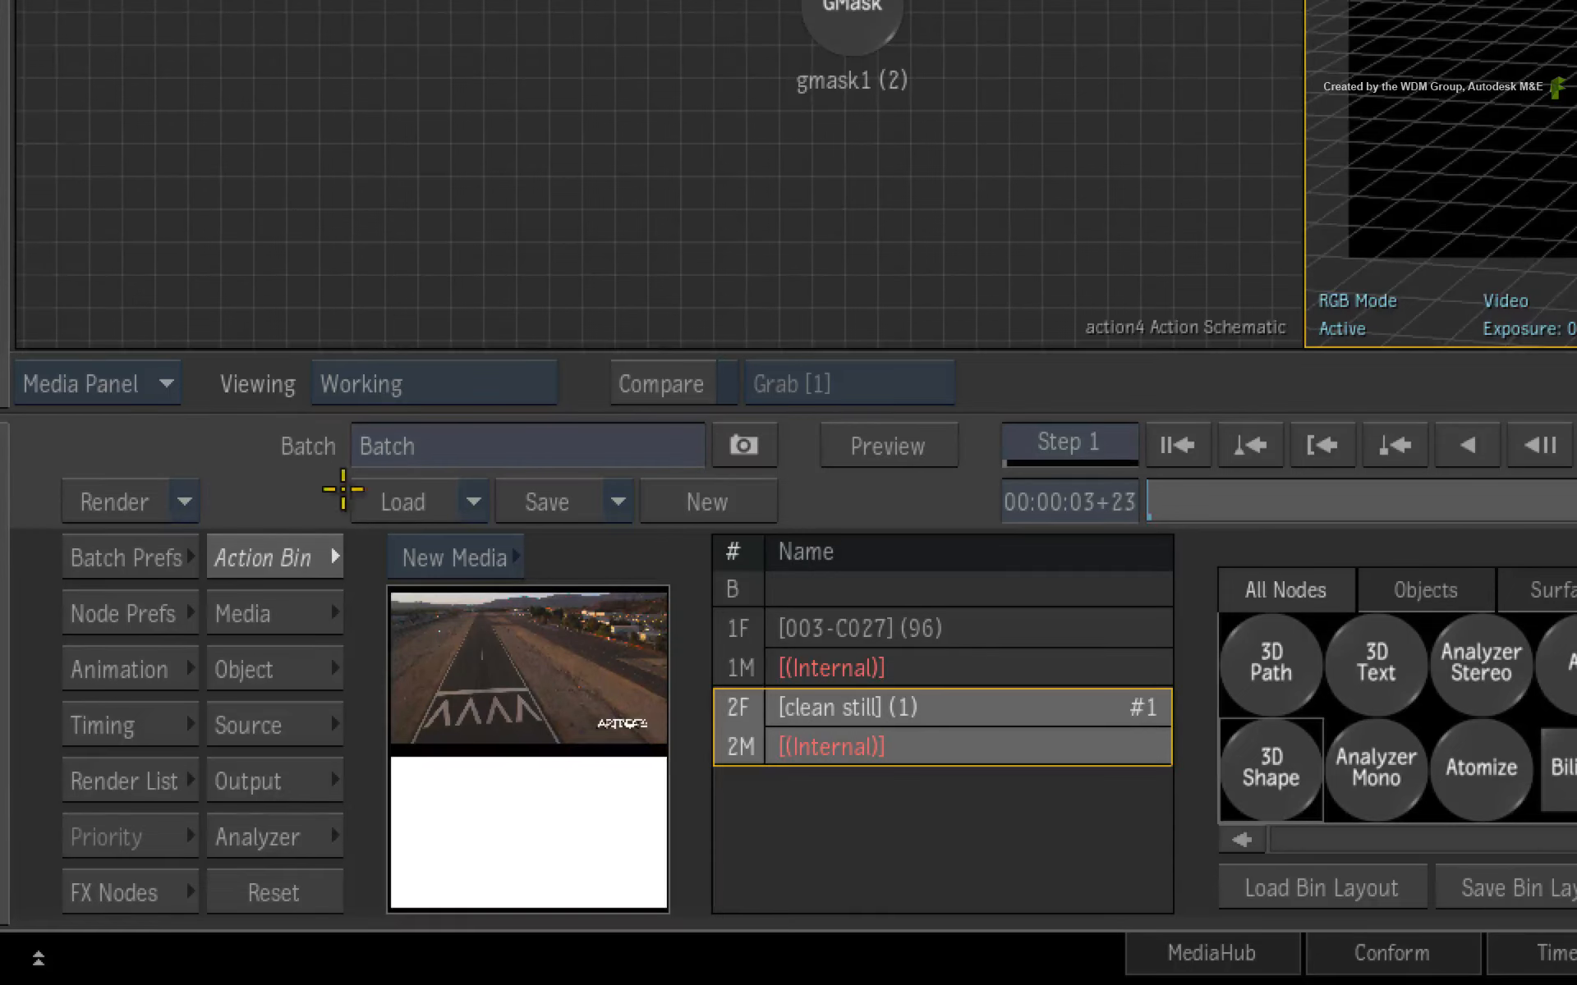
- Turn the viewport grid off in the node preferences and return to the camera view
{"action": "left_click", "coordinate": [170, 616]}
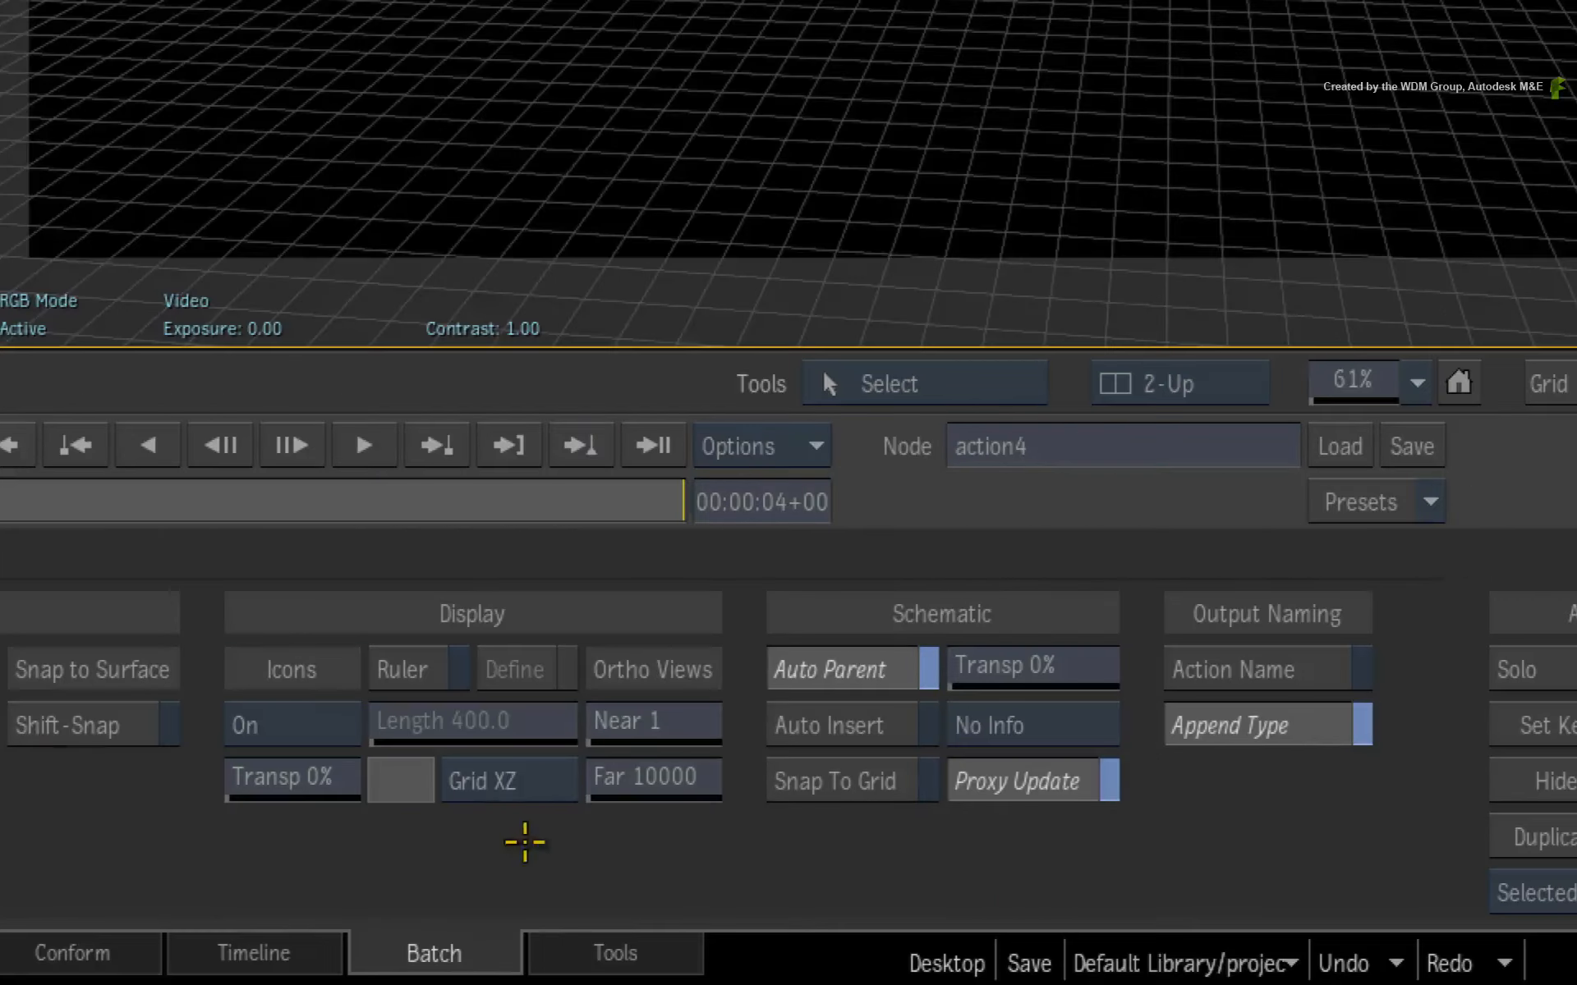
{"action": "left_click", "coordinate": [517, 779]}
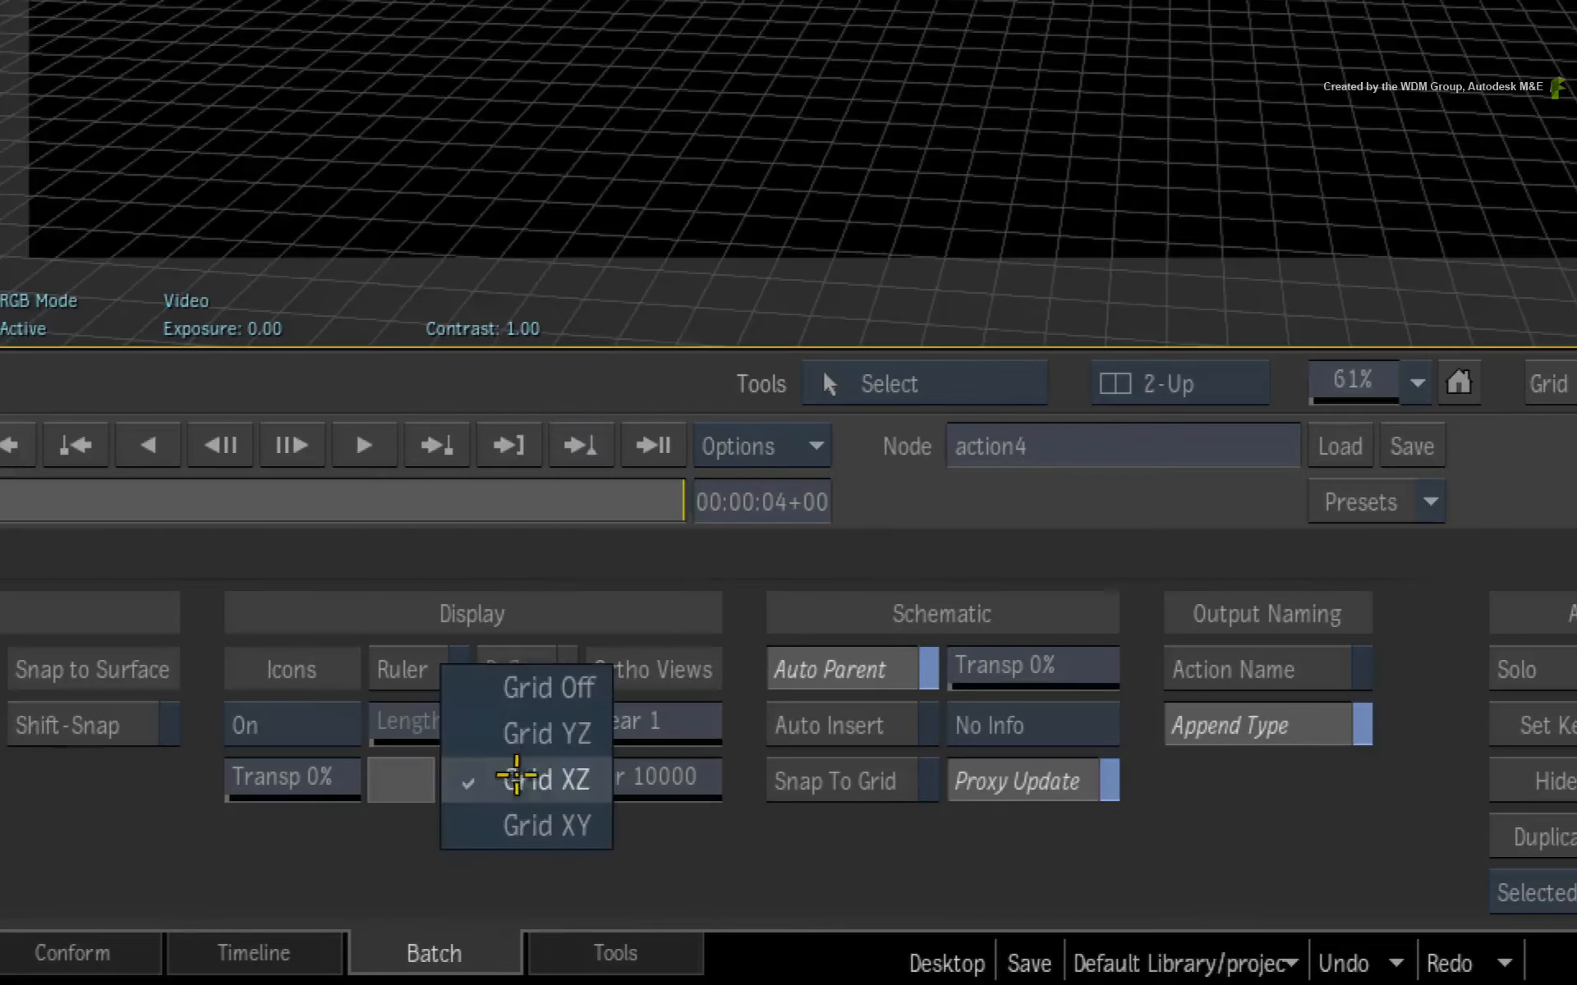
{"action": "left_click", "coordinate": [542, 688]}
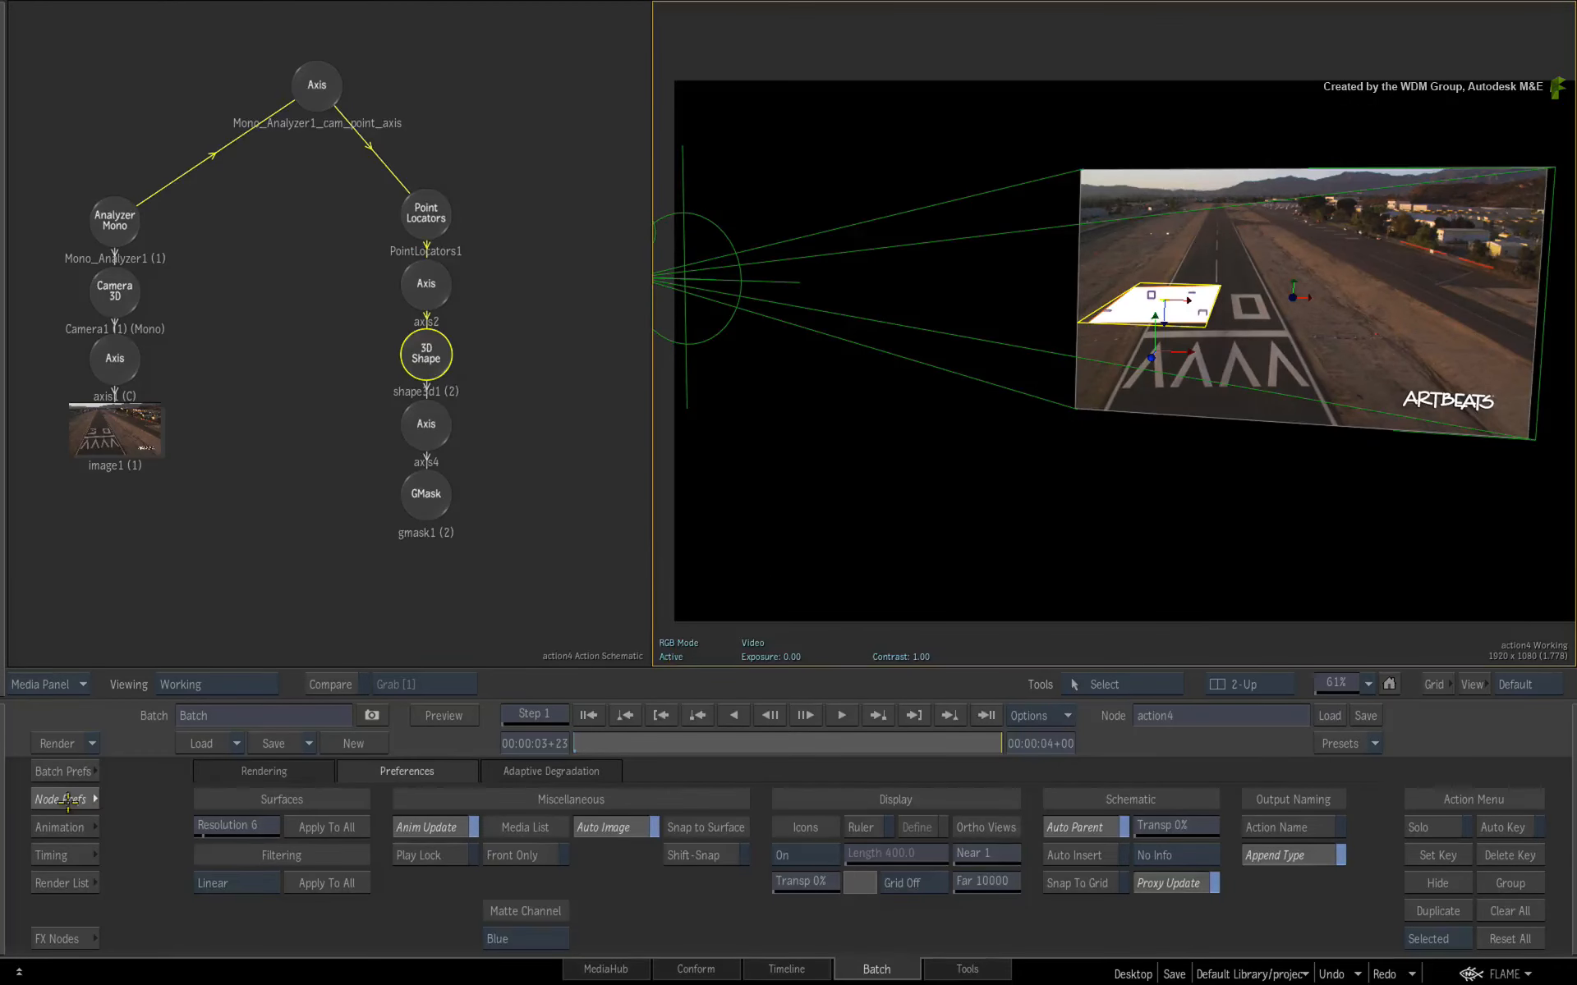
{"action": "left_click", "coordinate": [68, 801]}
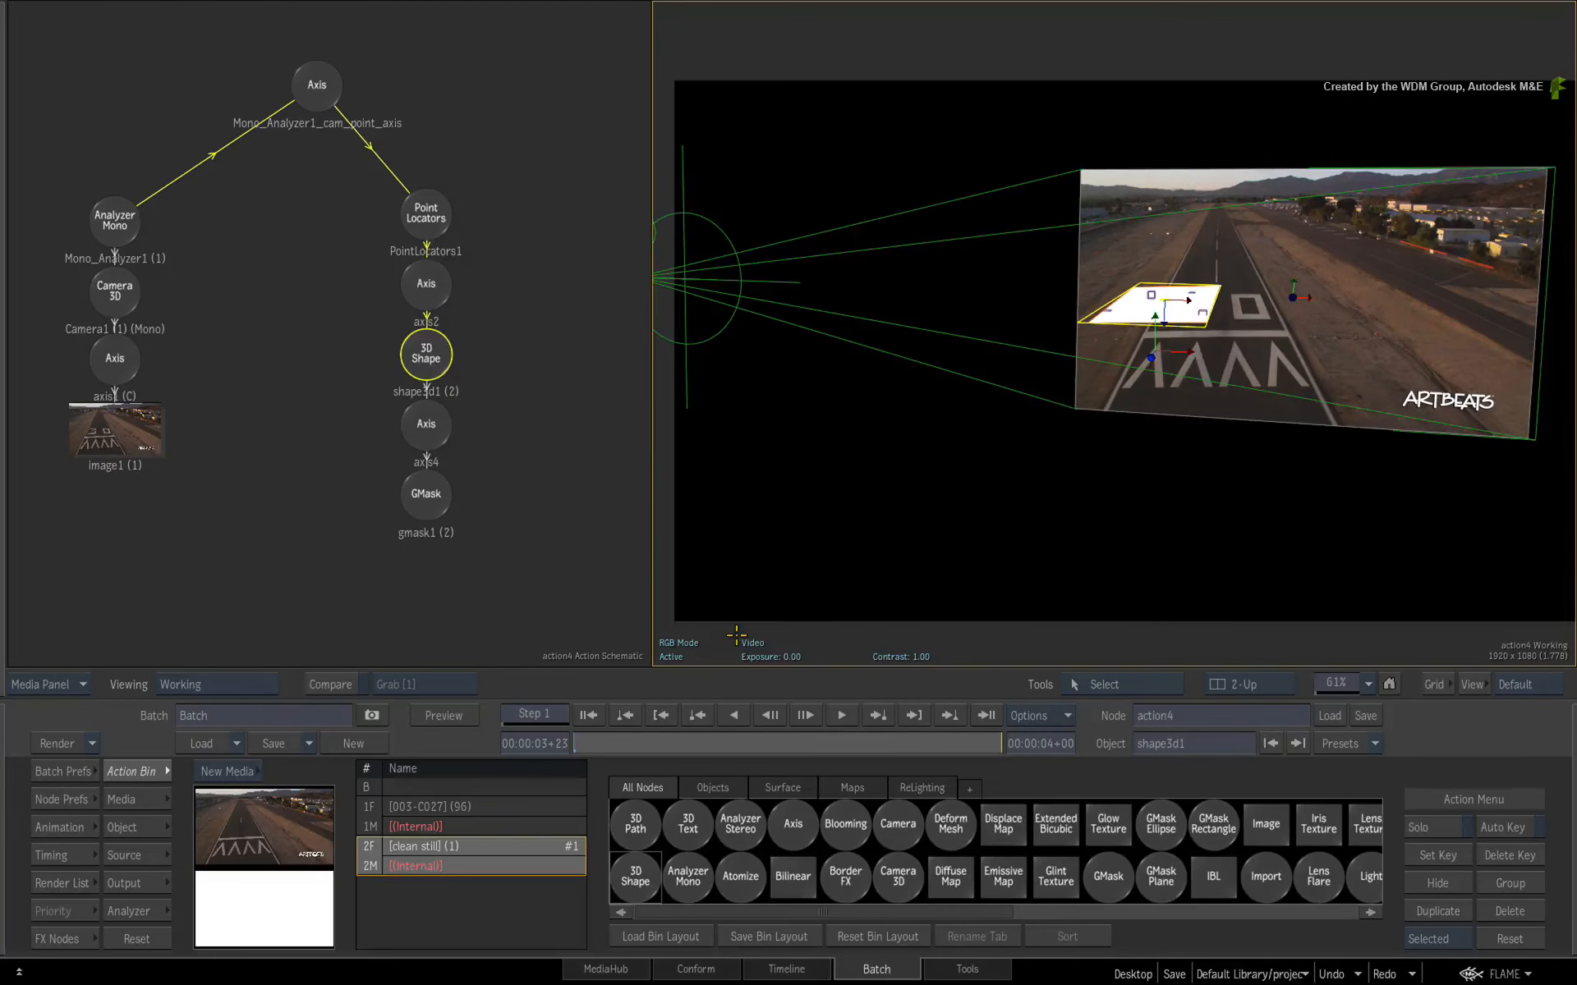
{"action": "key", "text": "F4"}
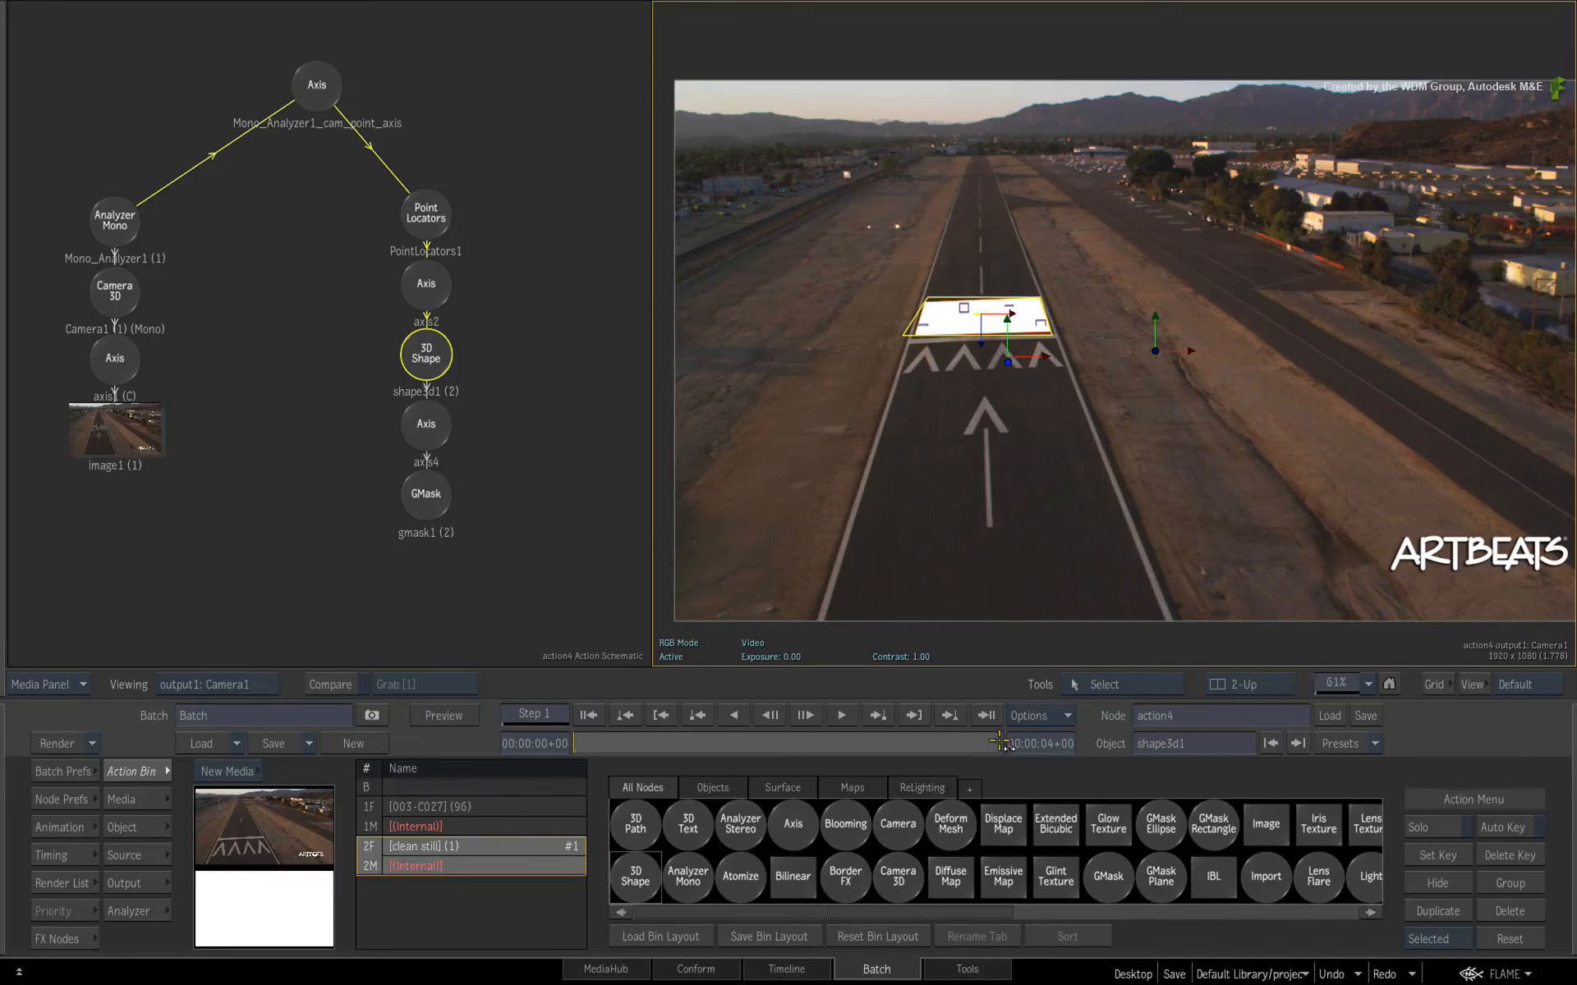
- Enable Media Projection on the 3D shape
{"action": "left_click", "coordinate": [989, 719]}
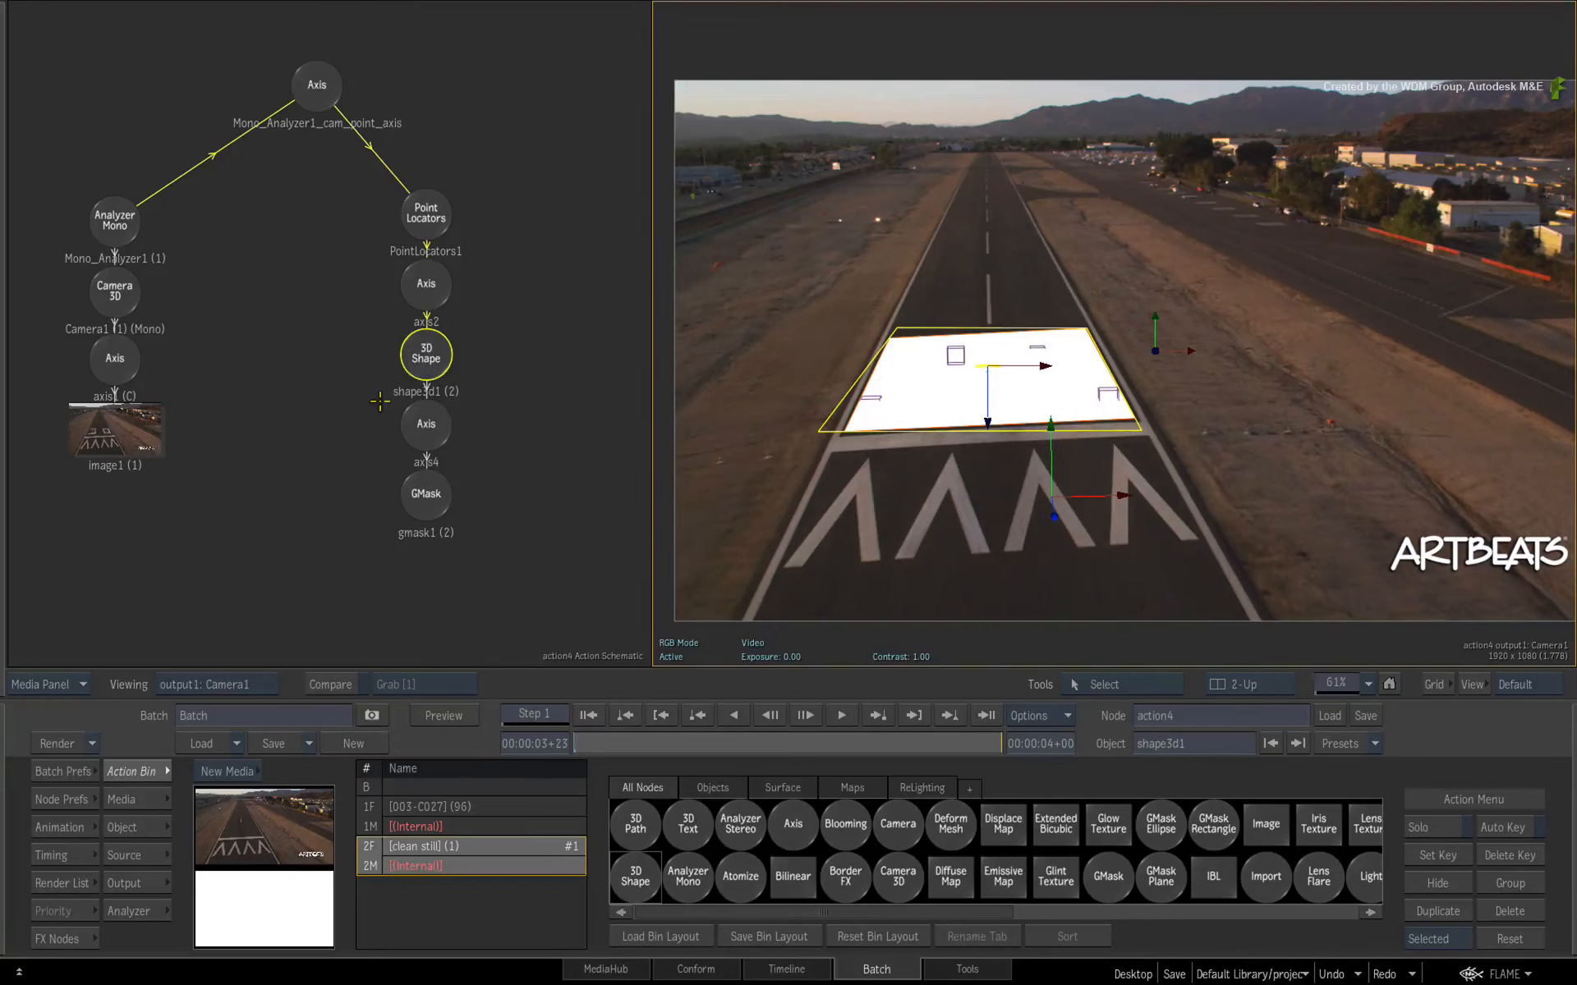
{"action": "double_click", "coordinate": [425, 355]}
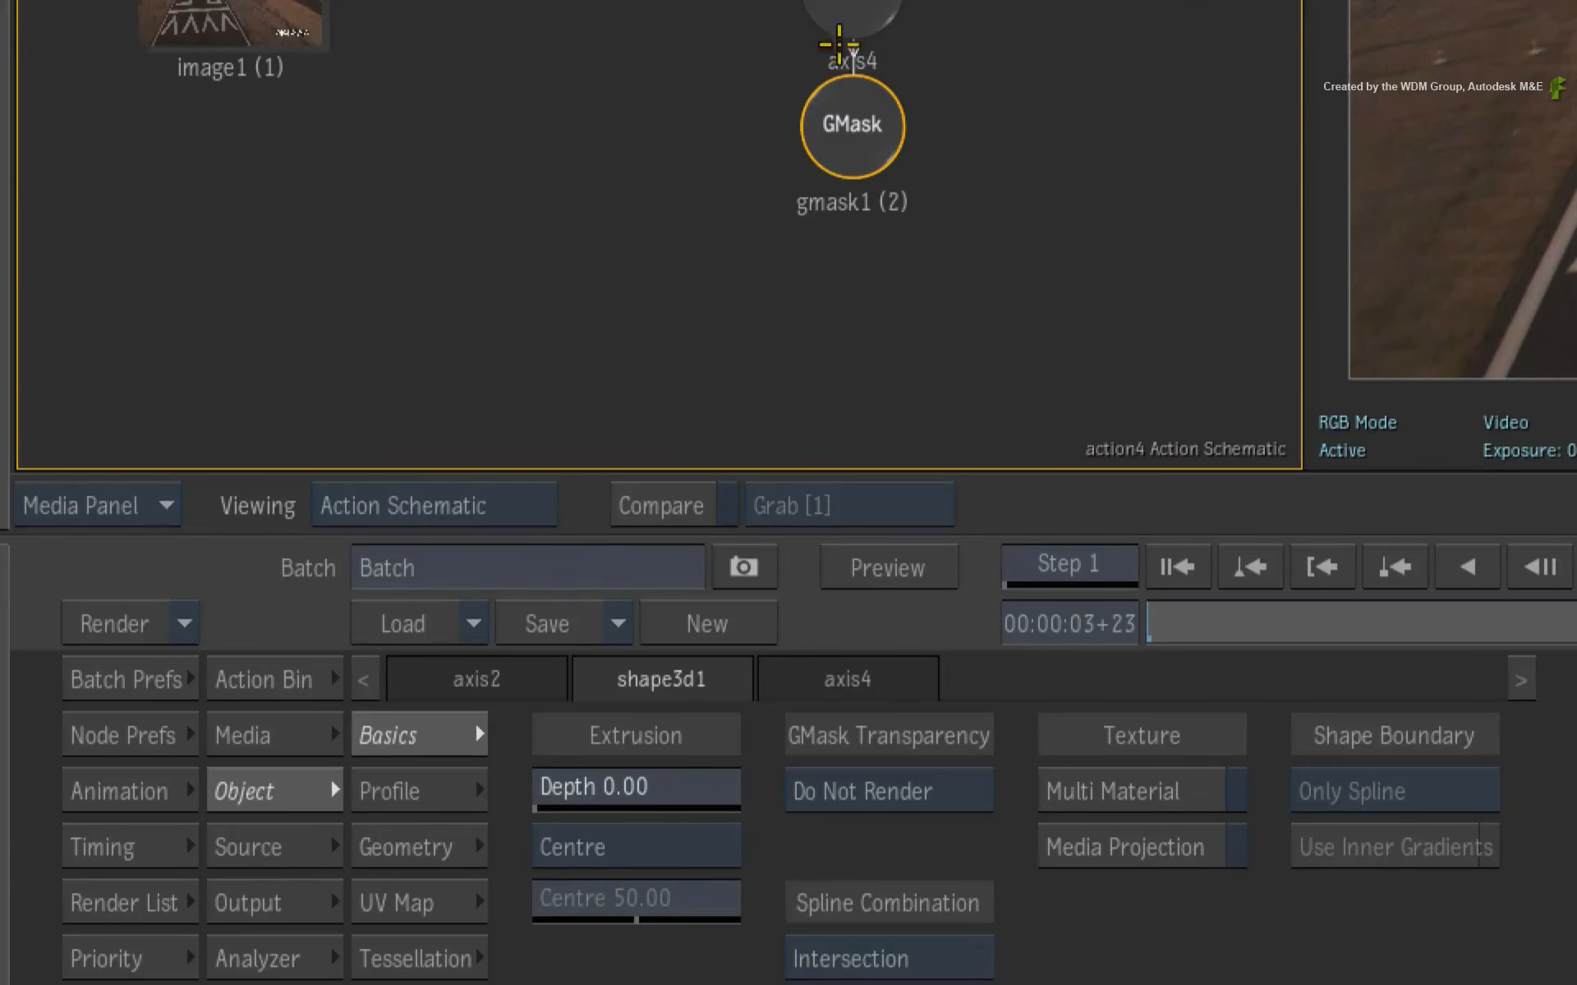
{"action": "left_click", "coordinate": [1091, 846]}
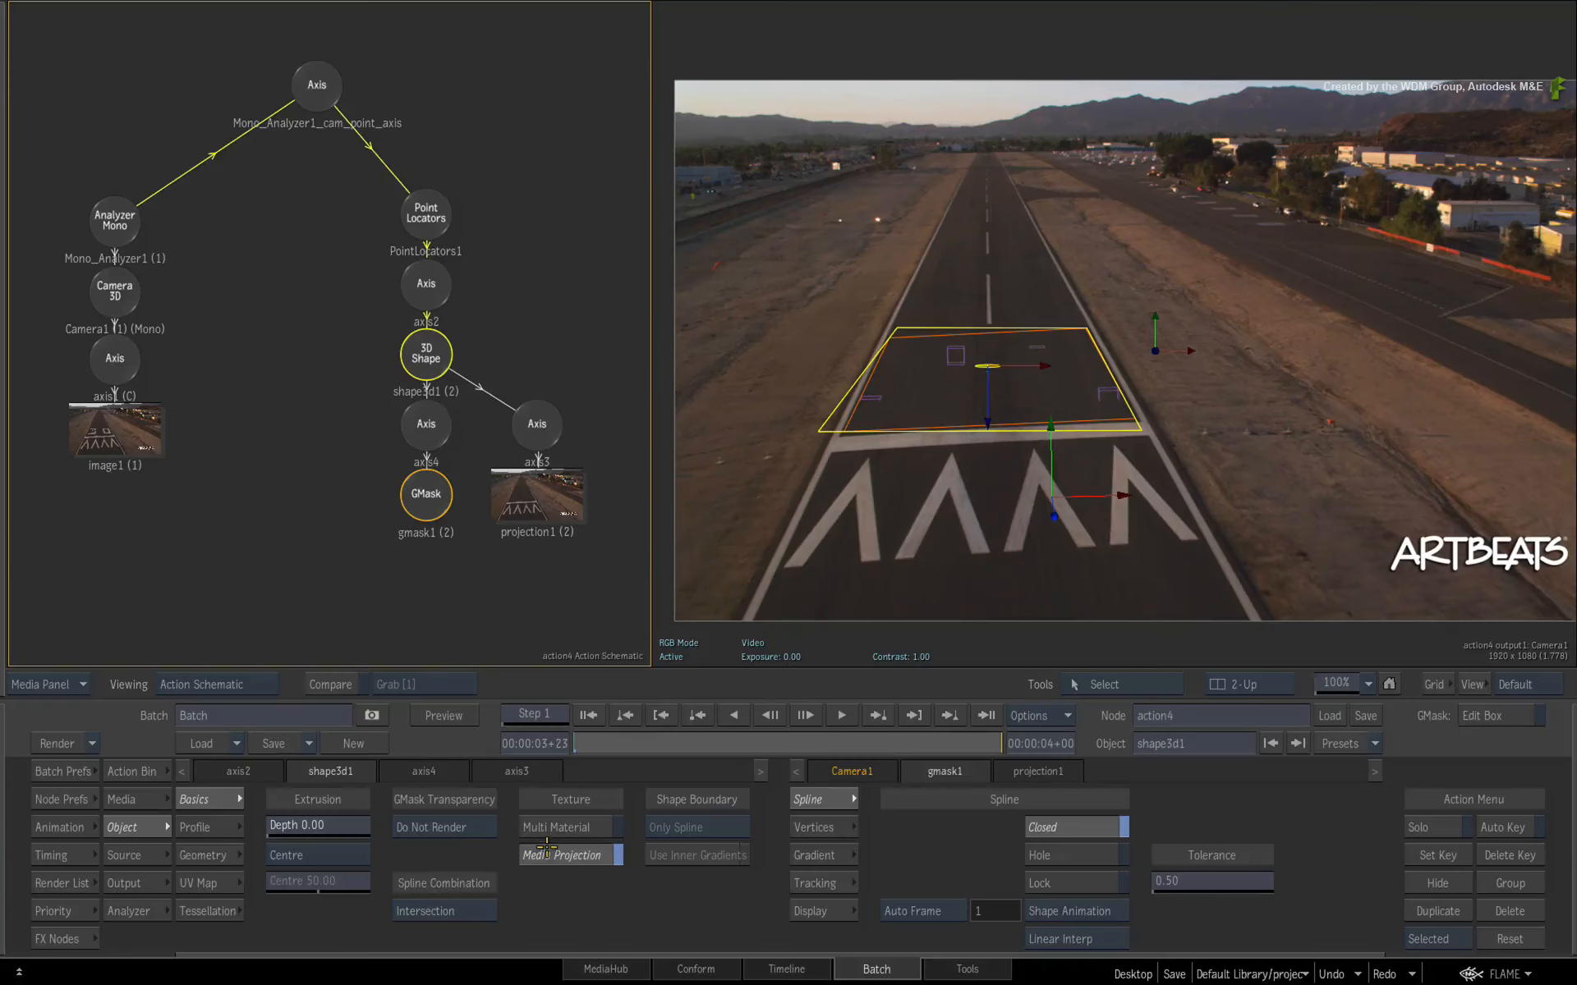
- Duplicate the Camera 3D node to make a second camera
{"action": "left_click_drag", "start_coordinate": [980, 427], "coordinate": [1375, 376]}
{"action": "left_click_drag", "start_coordinate": [992, 748], "coordinate": [959, 727]}
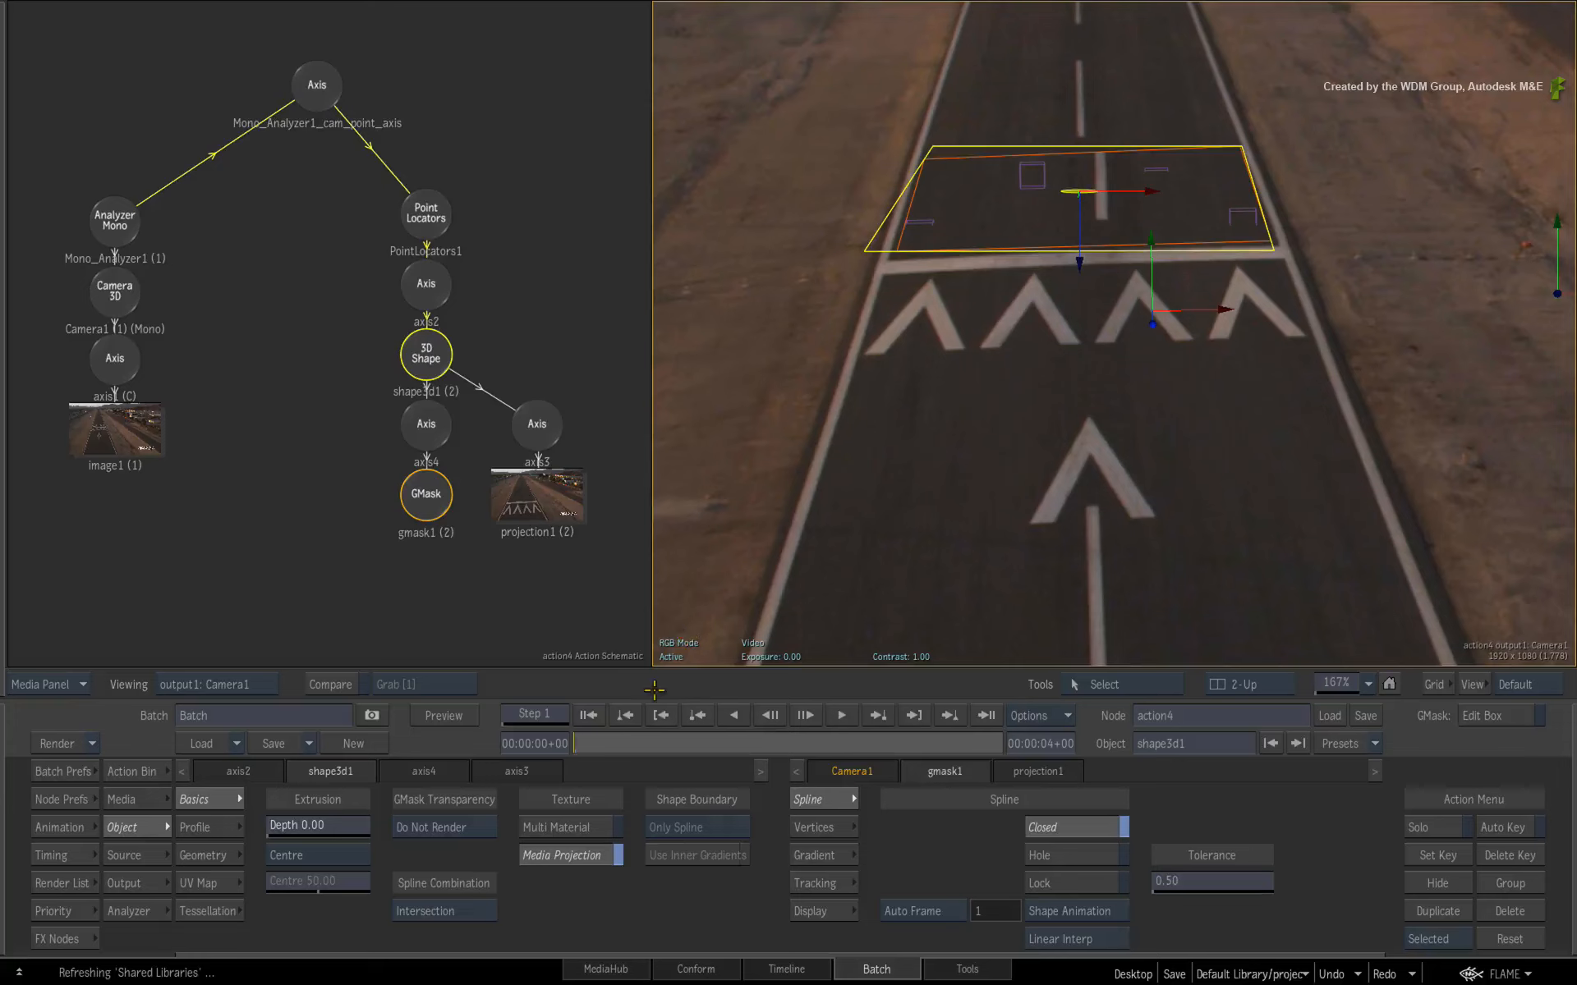
{"action": "left_click_drag", "start_coordinate": [629, 742], "coordinate": [1048, 775]}
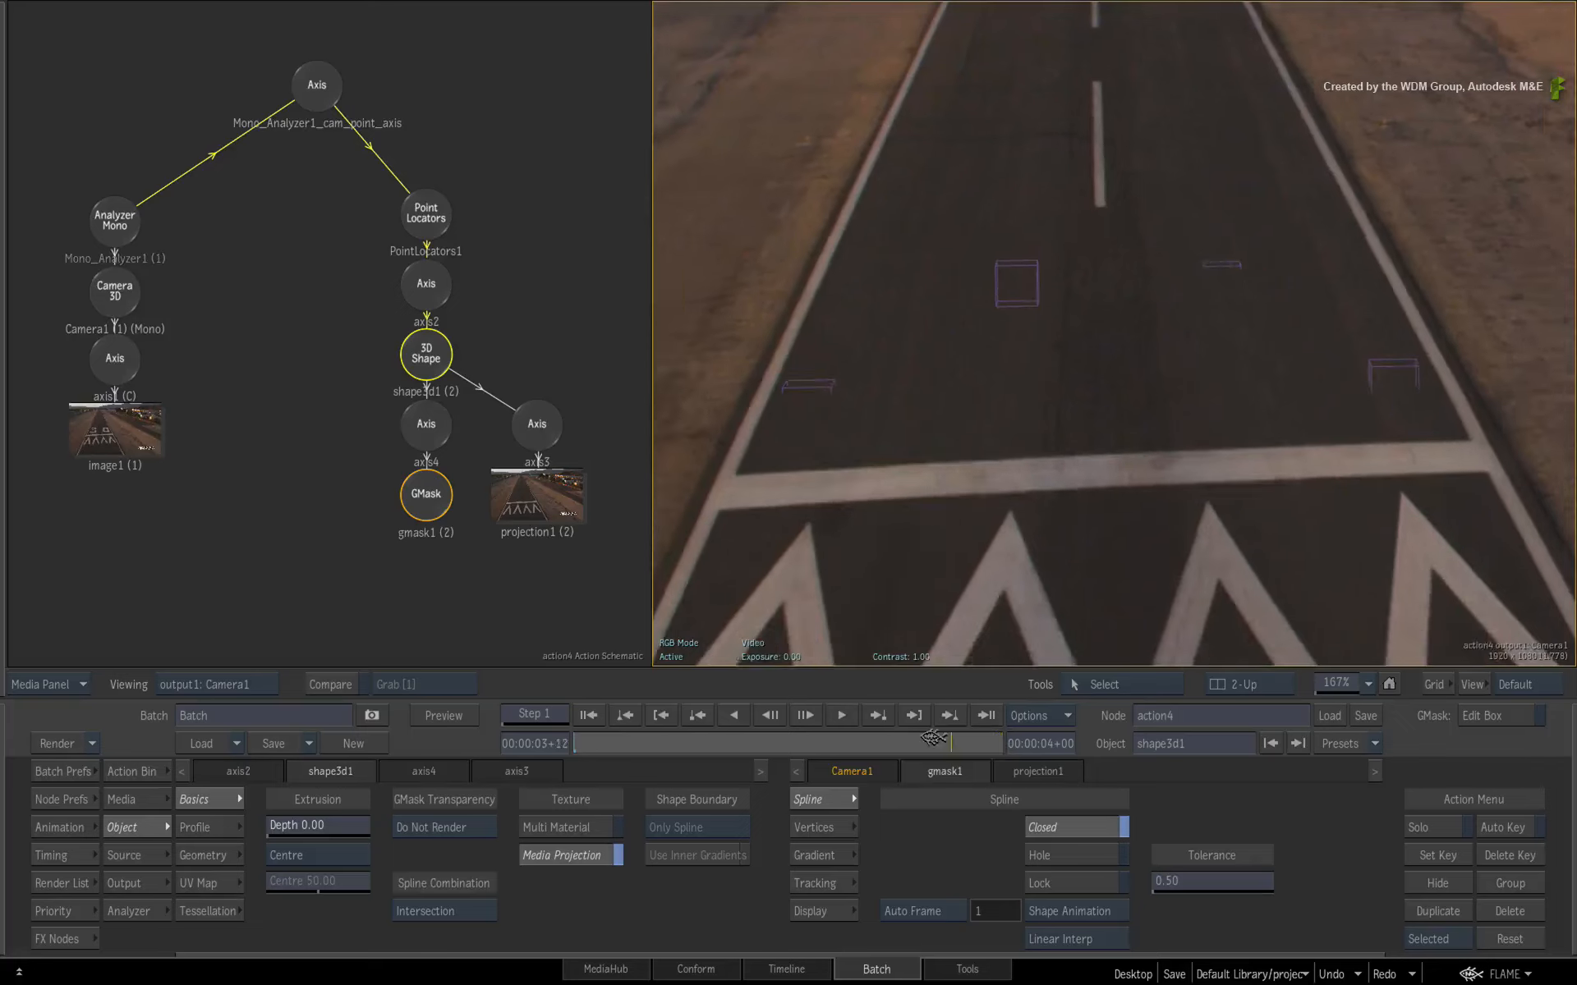
{"action": "mouse_move", "coordinate": [1000, 743]}
{"action": "left_mouse_down"}
{"action": "mouse_move", "coordinate": [614, 739]}
{"action": "mouse_move", "coordinate": [910, 718]}
{"action": "mouse_move", "coordinate": [637, 750]}
{"action": "mouse_move", "coordinate": [978, 719]}
{"action": "left_mouse_up"}
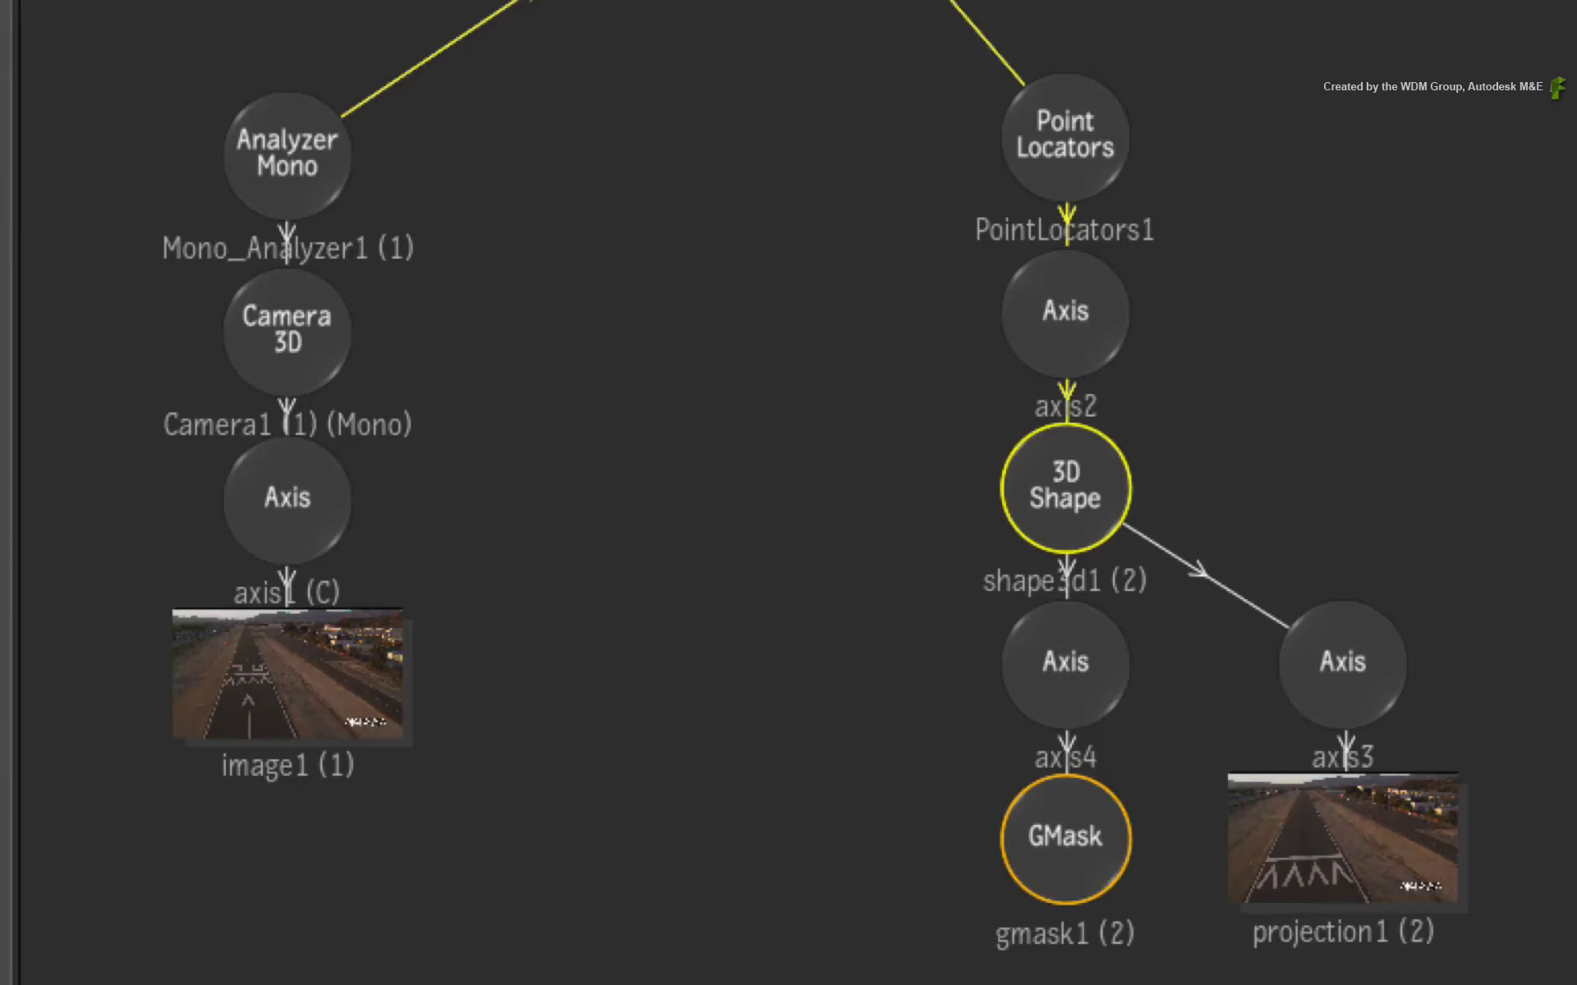
{"action": "left_click", "coordinate": [288, 309]}
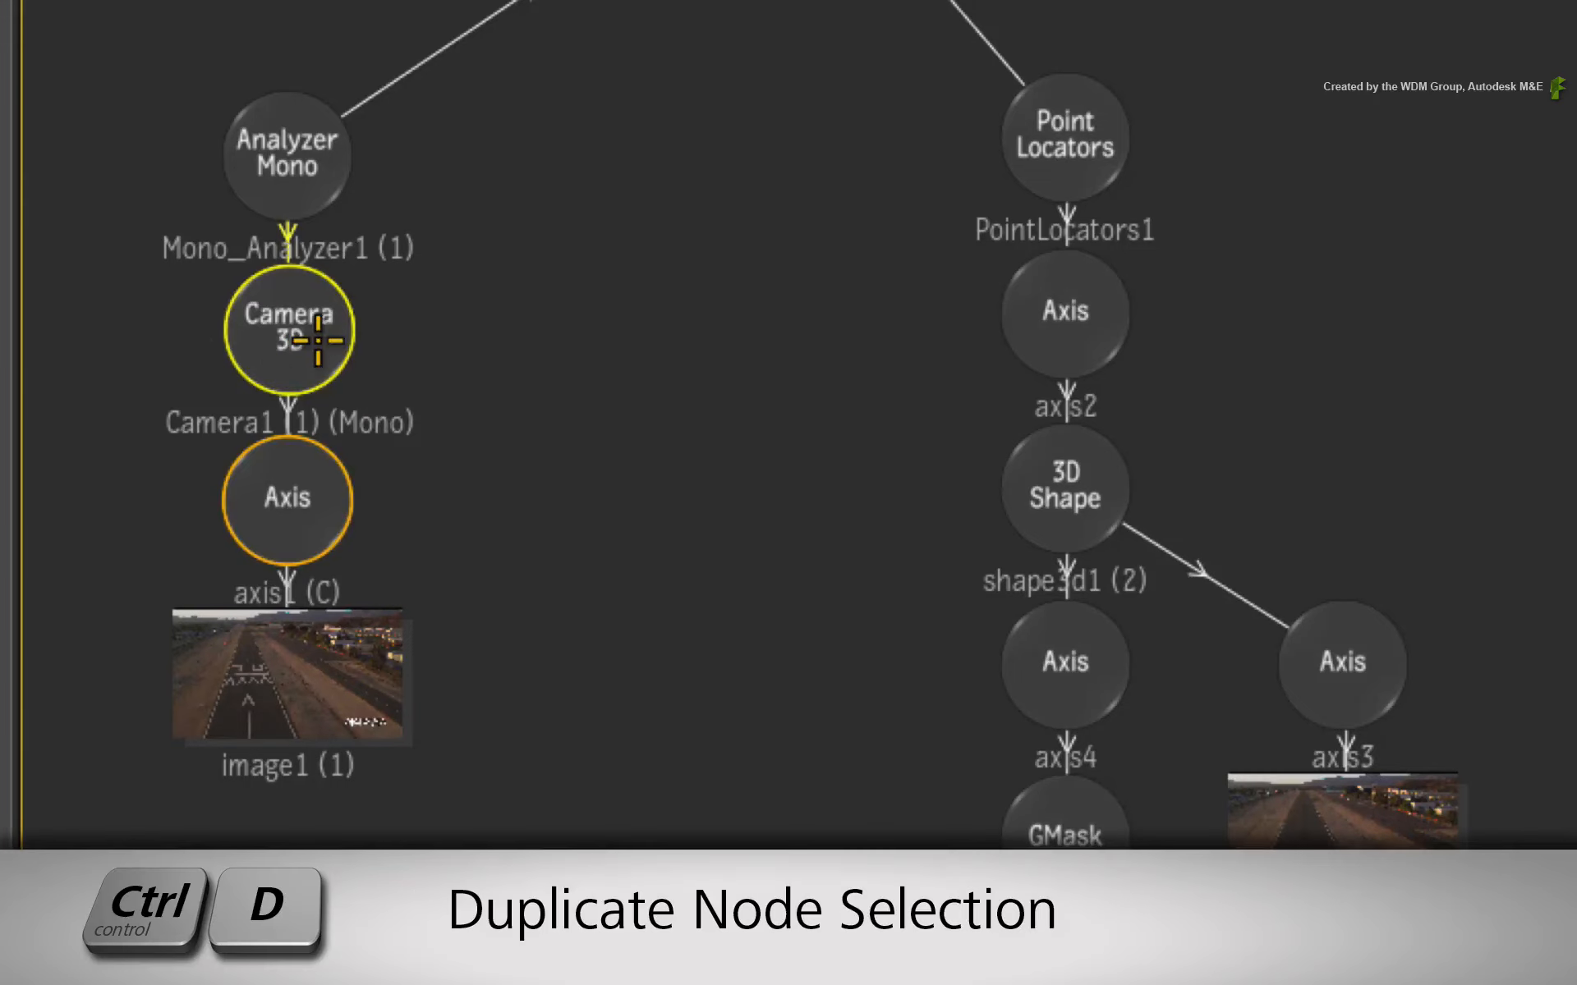
{"action": "key", "text": "ctrl+d"}
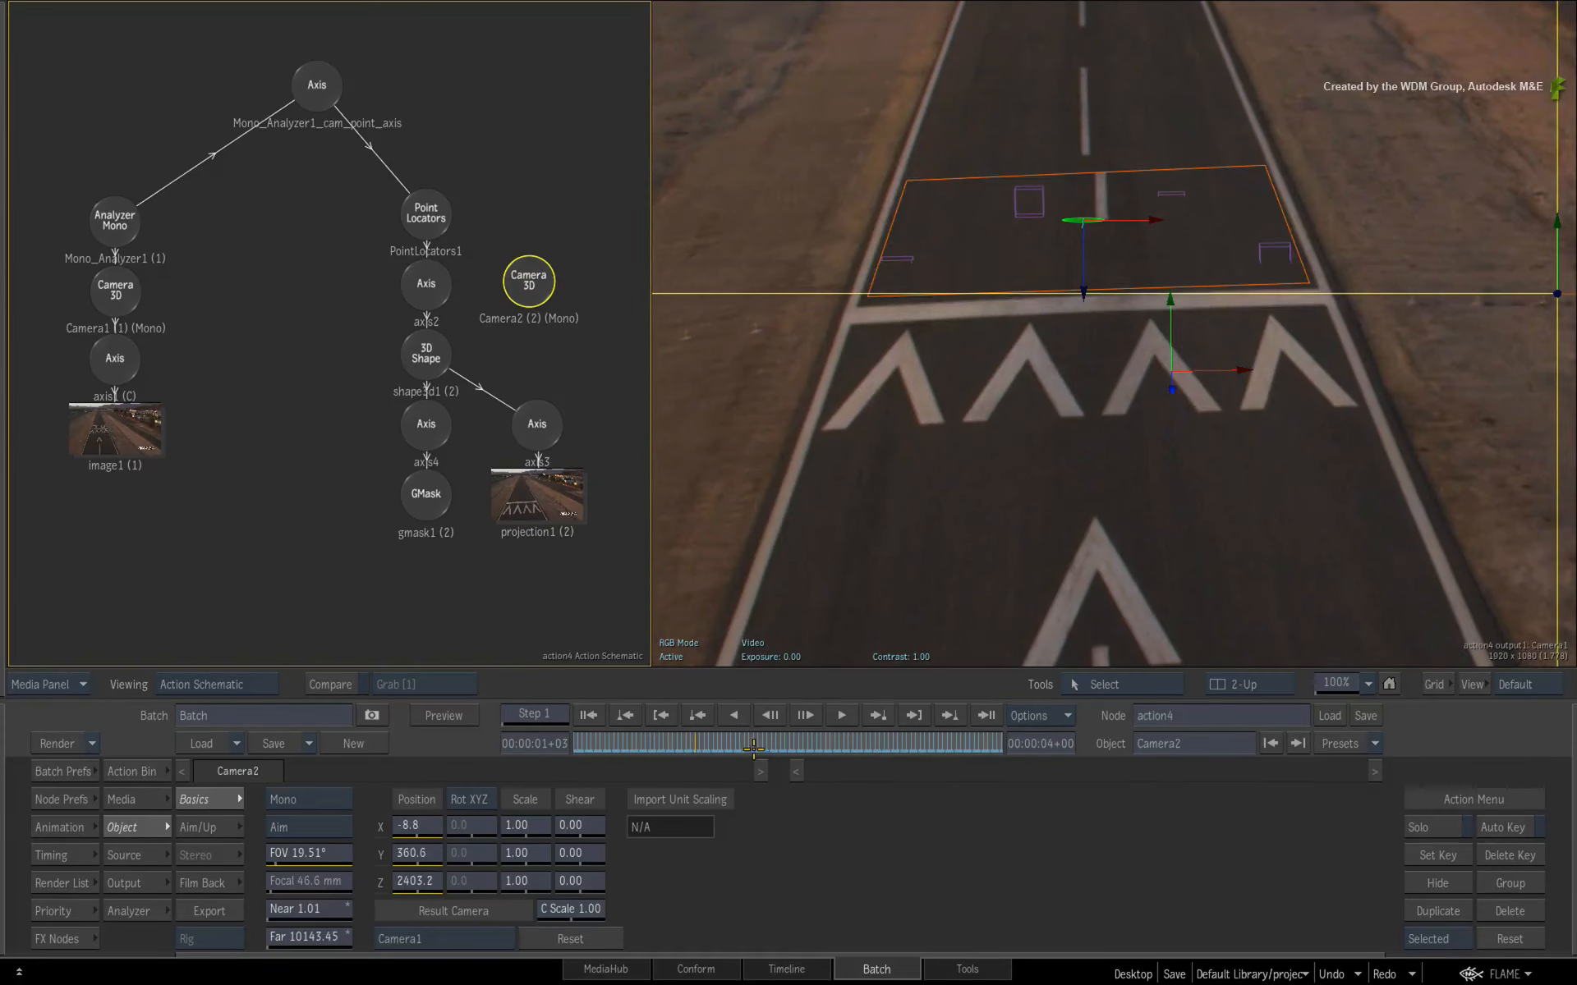
- Keep only the current frame's keyframe on Camera2 so the camera stays frozen at that frame
{"action": "left_click_drag", "start_coordinate": [753, 747], "coordinate": [1149, 760]}
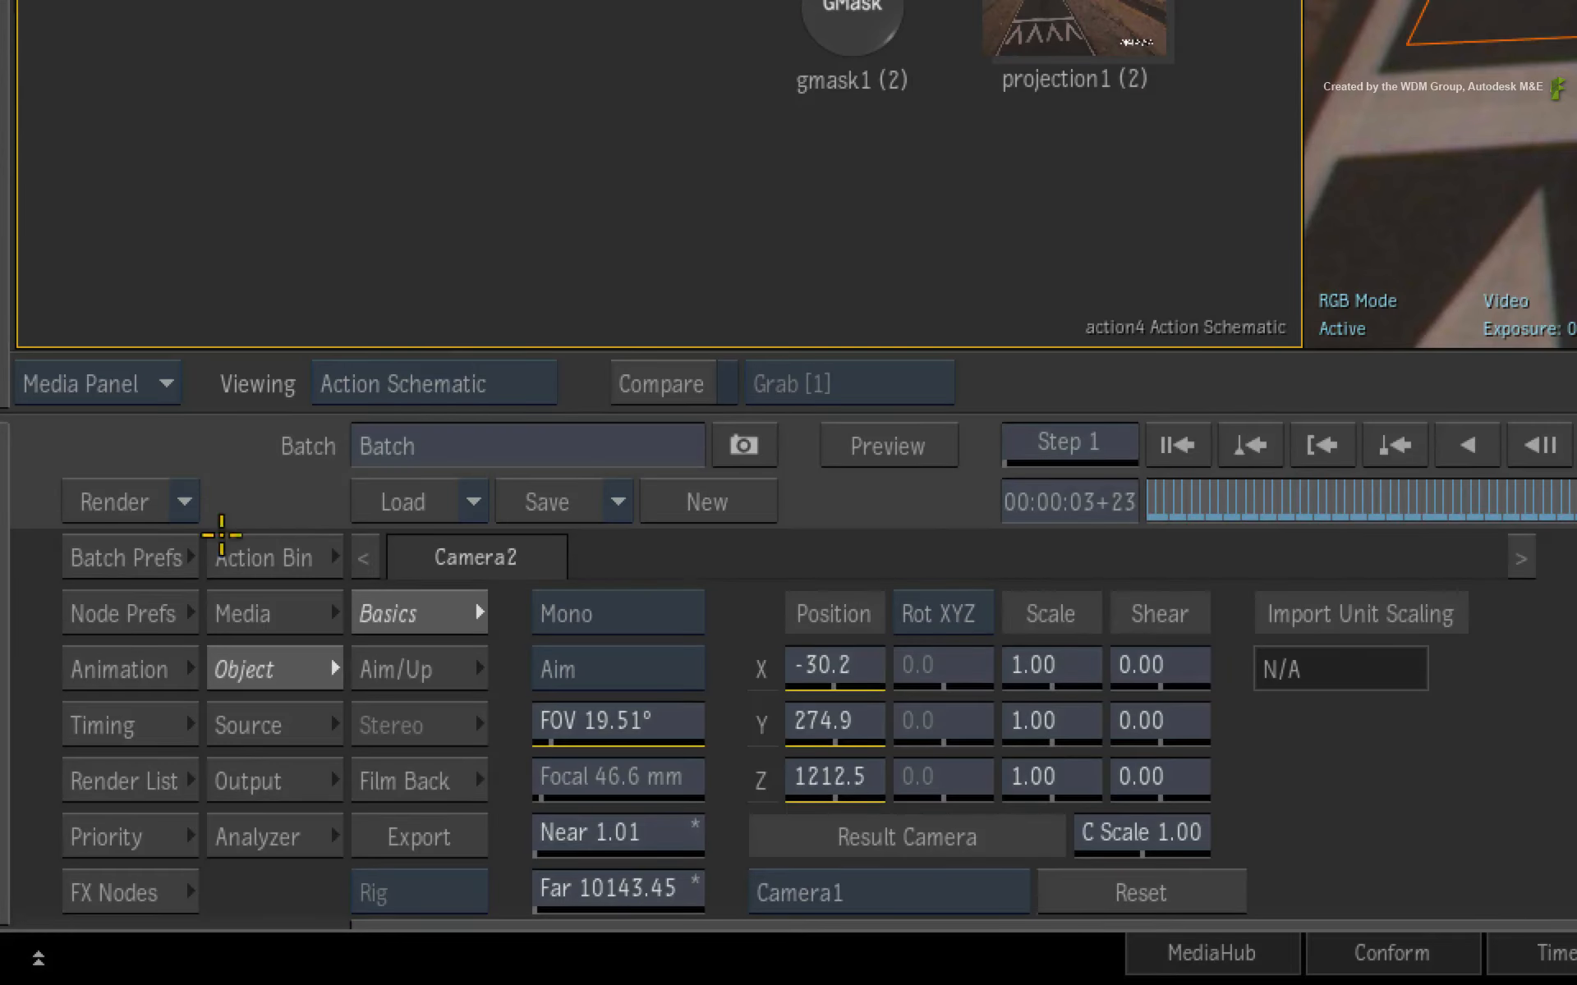
{"action": "left_click", "coordinate": [148, 669]}
{"action": "key", "text": "shift+Tab"}
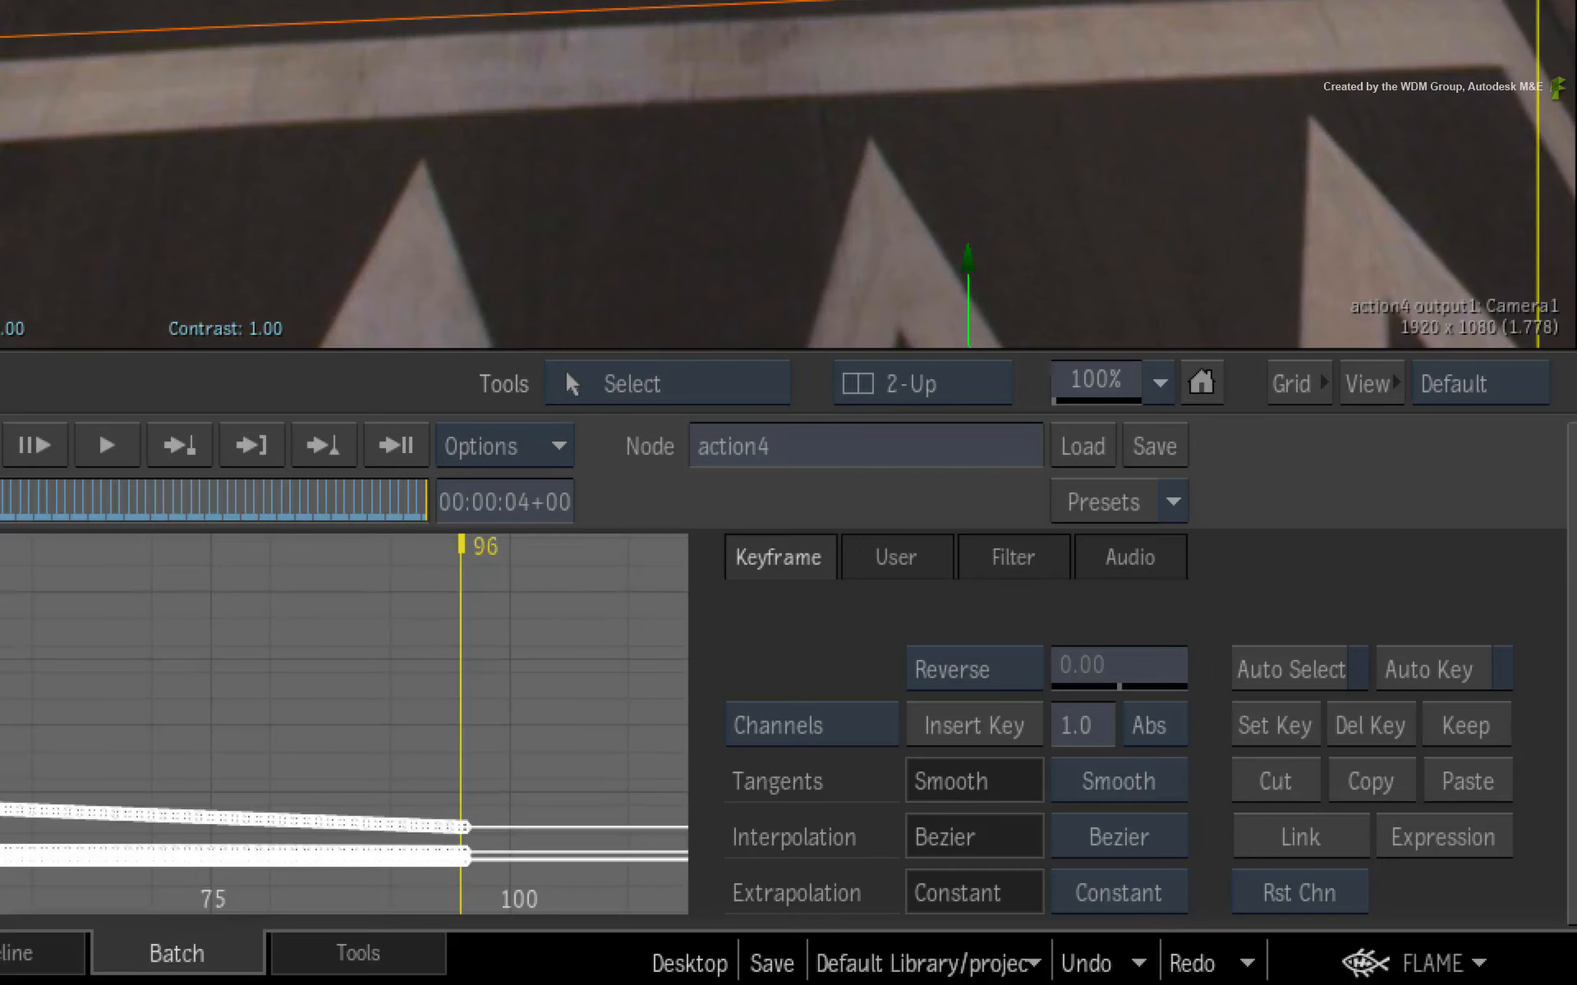
{"action": "left_click", "coordinate": [1465, 724]}
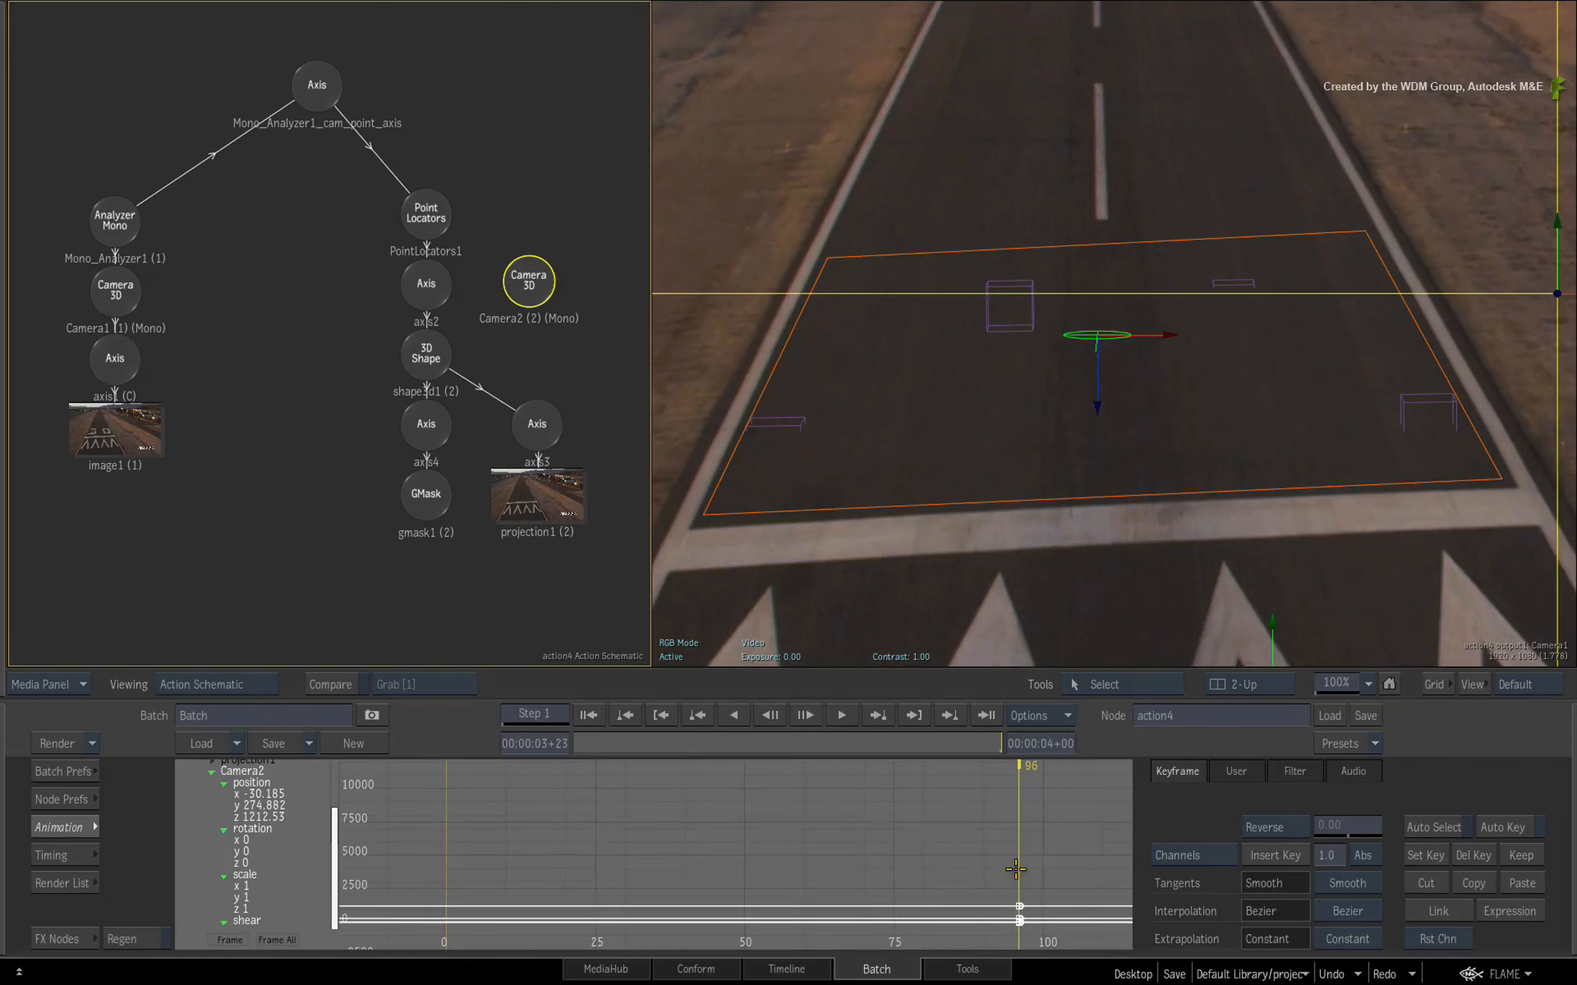
{"action": "left_click", "coordinate": [55, 826]}
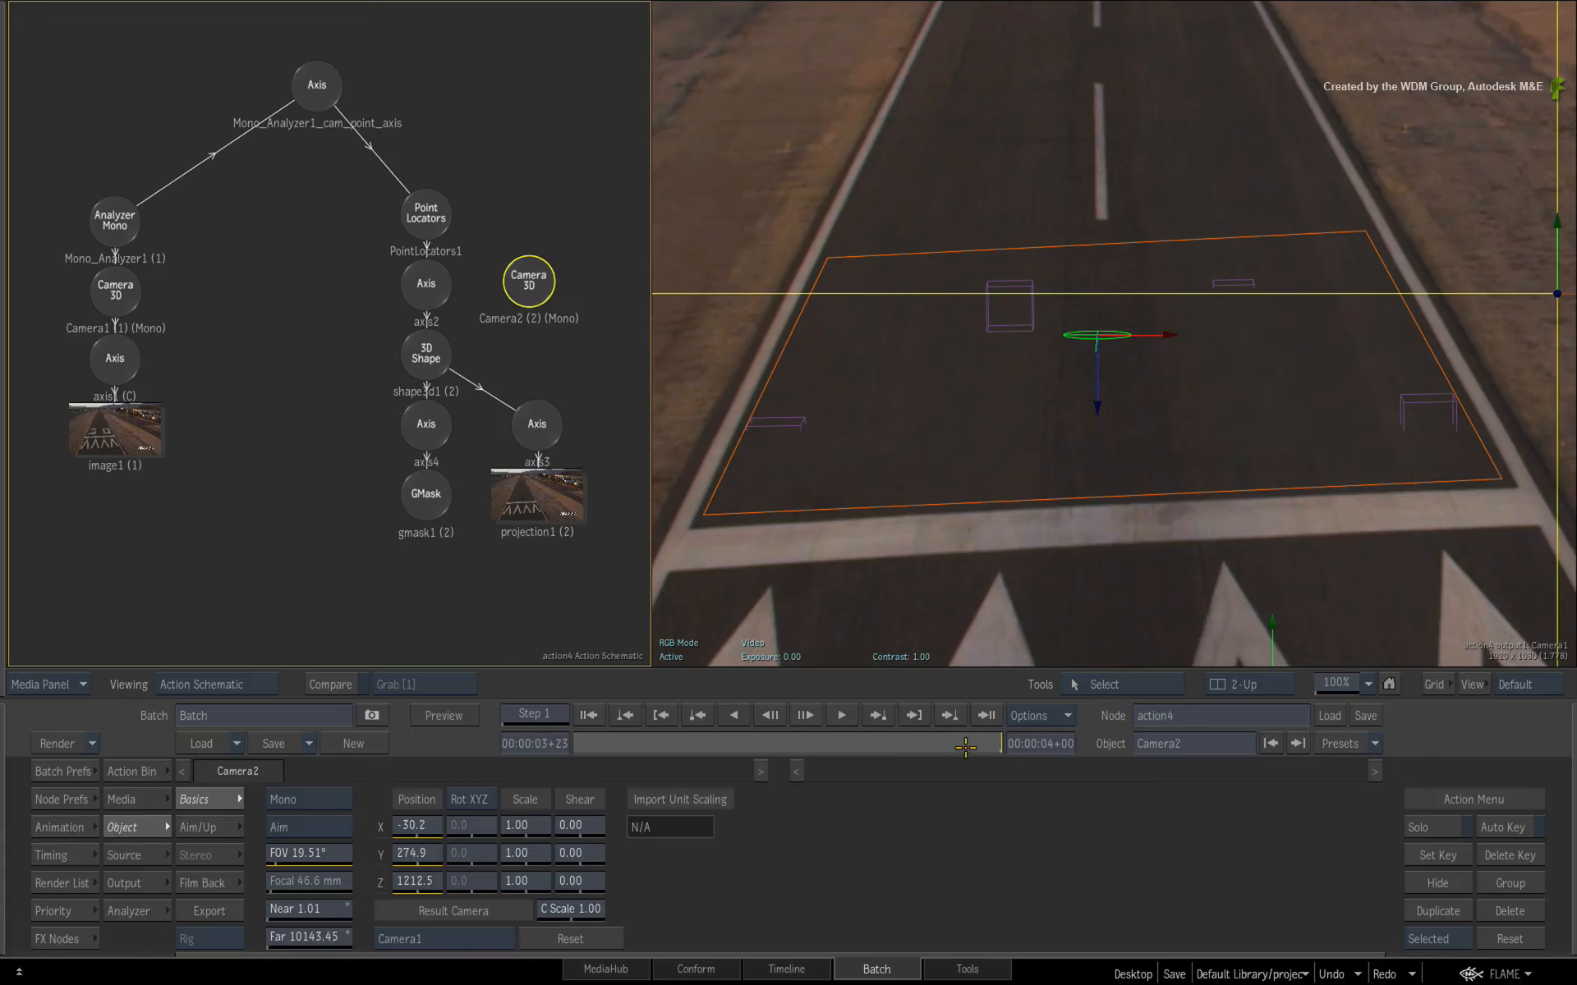
- Set the projection's camera to Camera2
{"action": "left_click_drag", "start_coordinate": [990, 740], "coordinate": [1045, 715]}
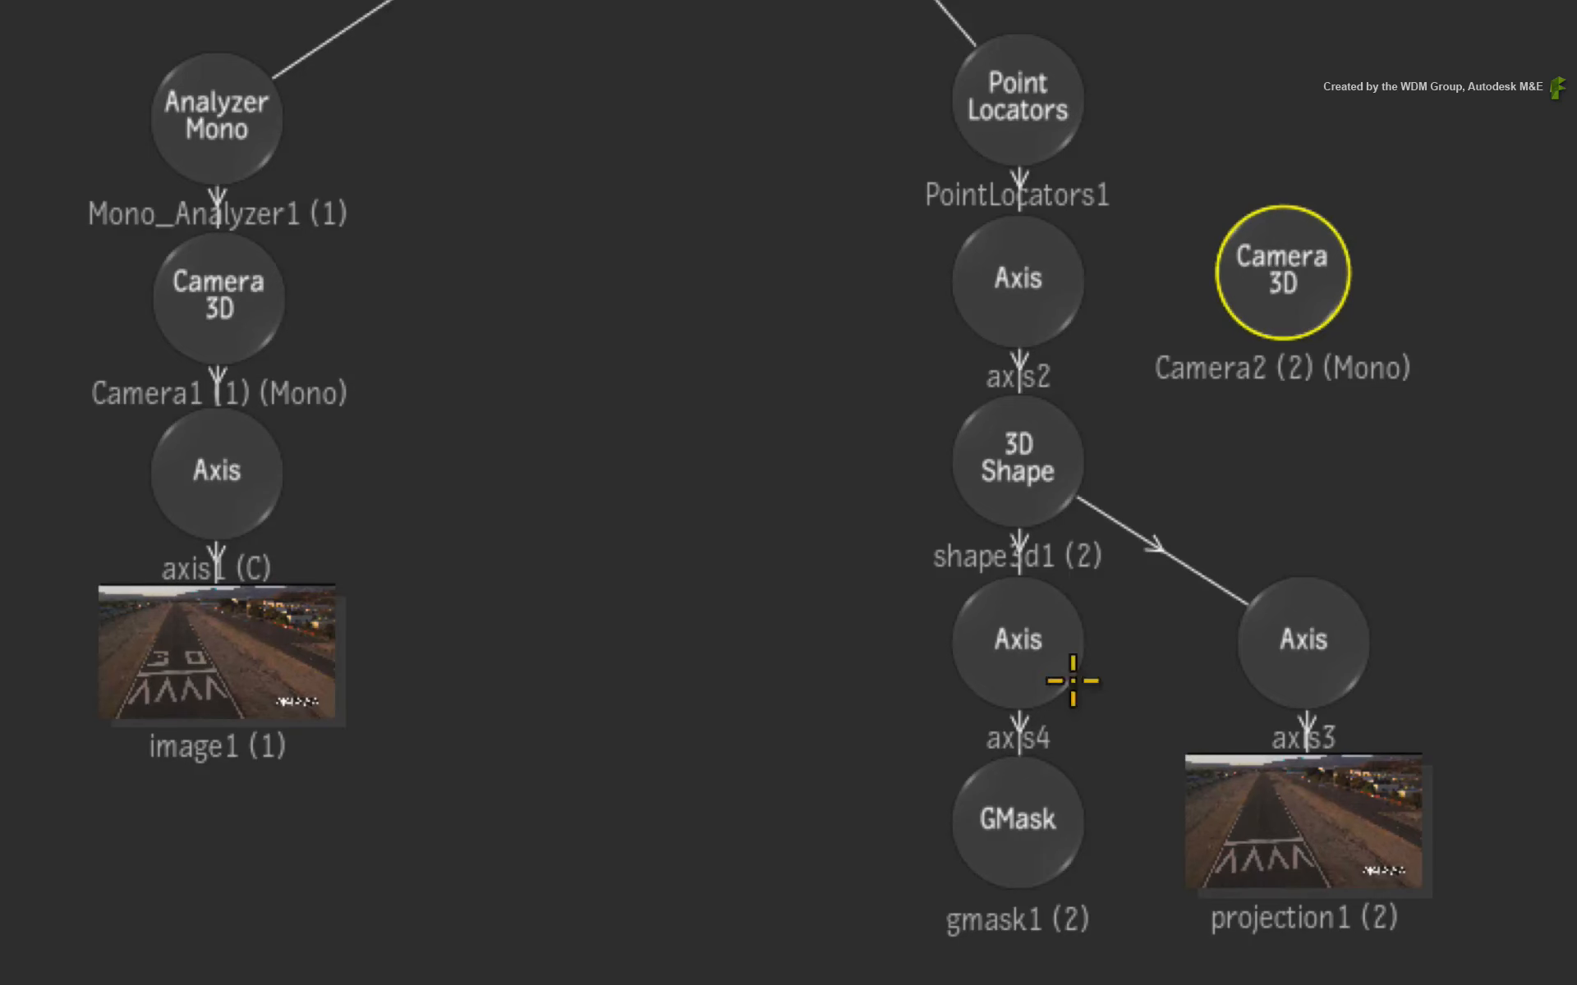
{"action": "left_click", "coordinate": [1032, 454]}
{"action": "left_click", "coordinate": [1294, 839]}
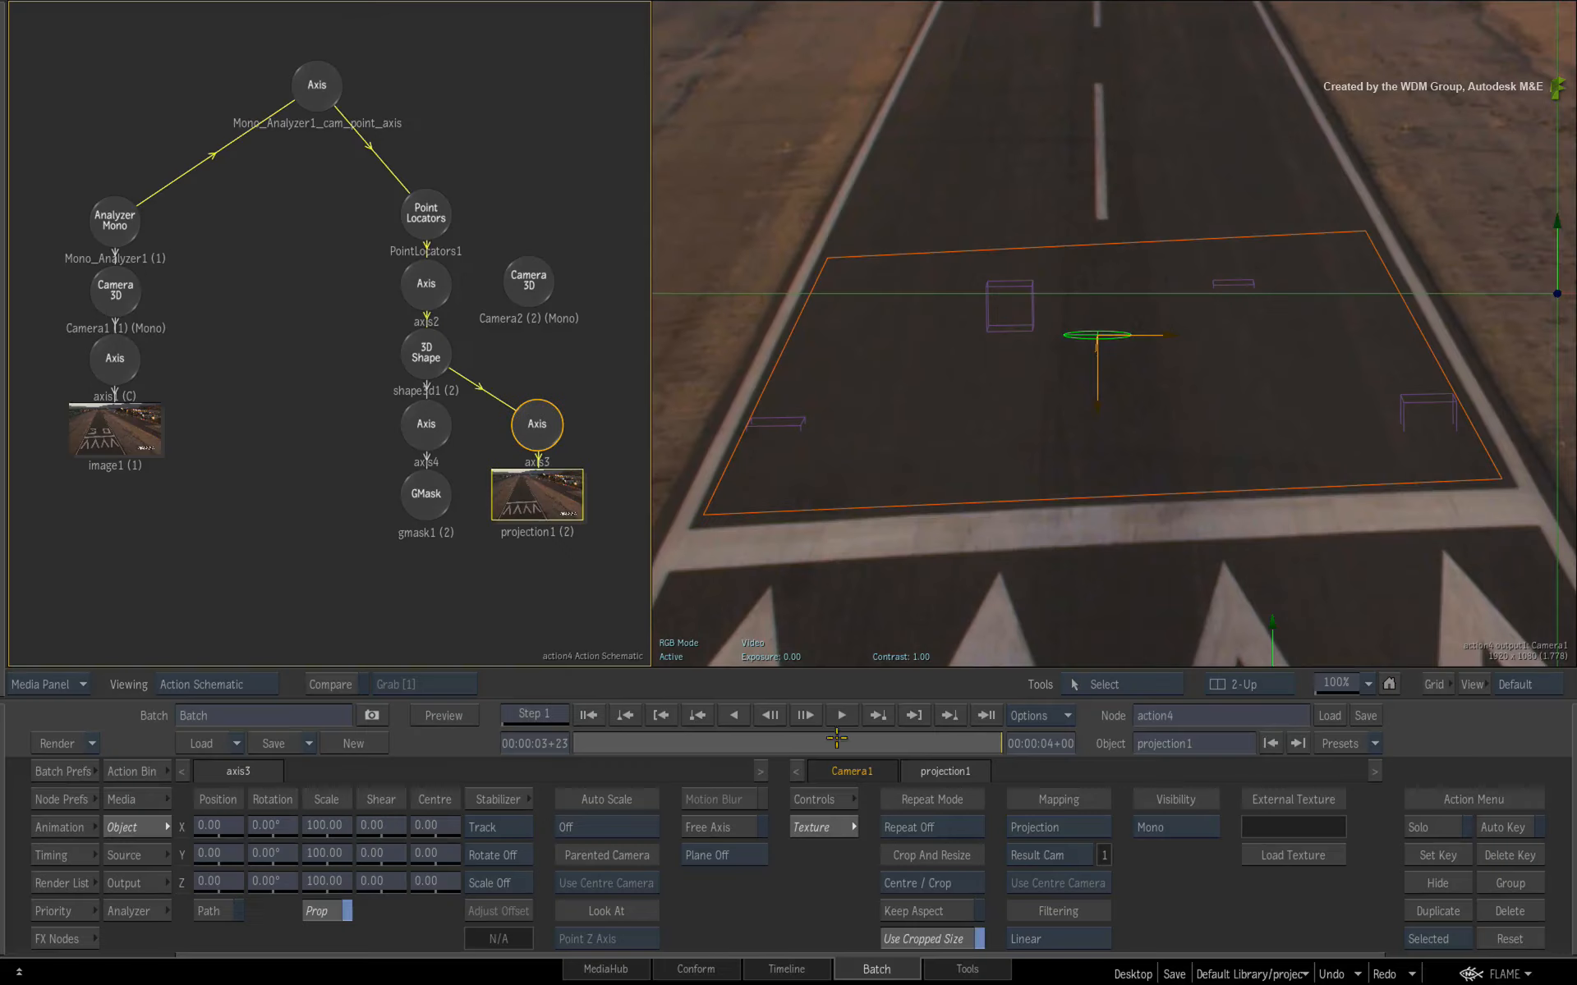
{"action": "left_click", "coordinate": [1059, 854]}
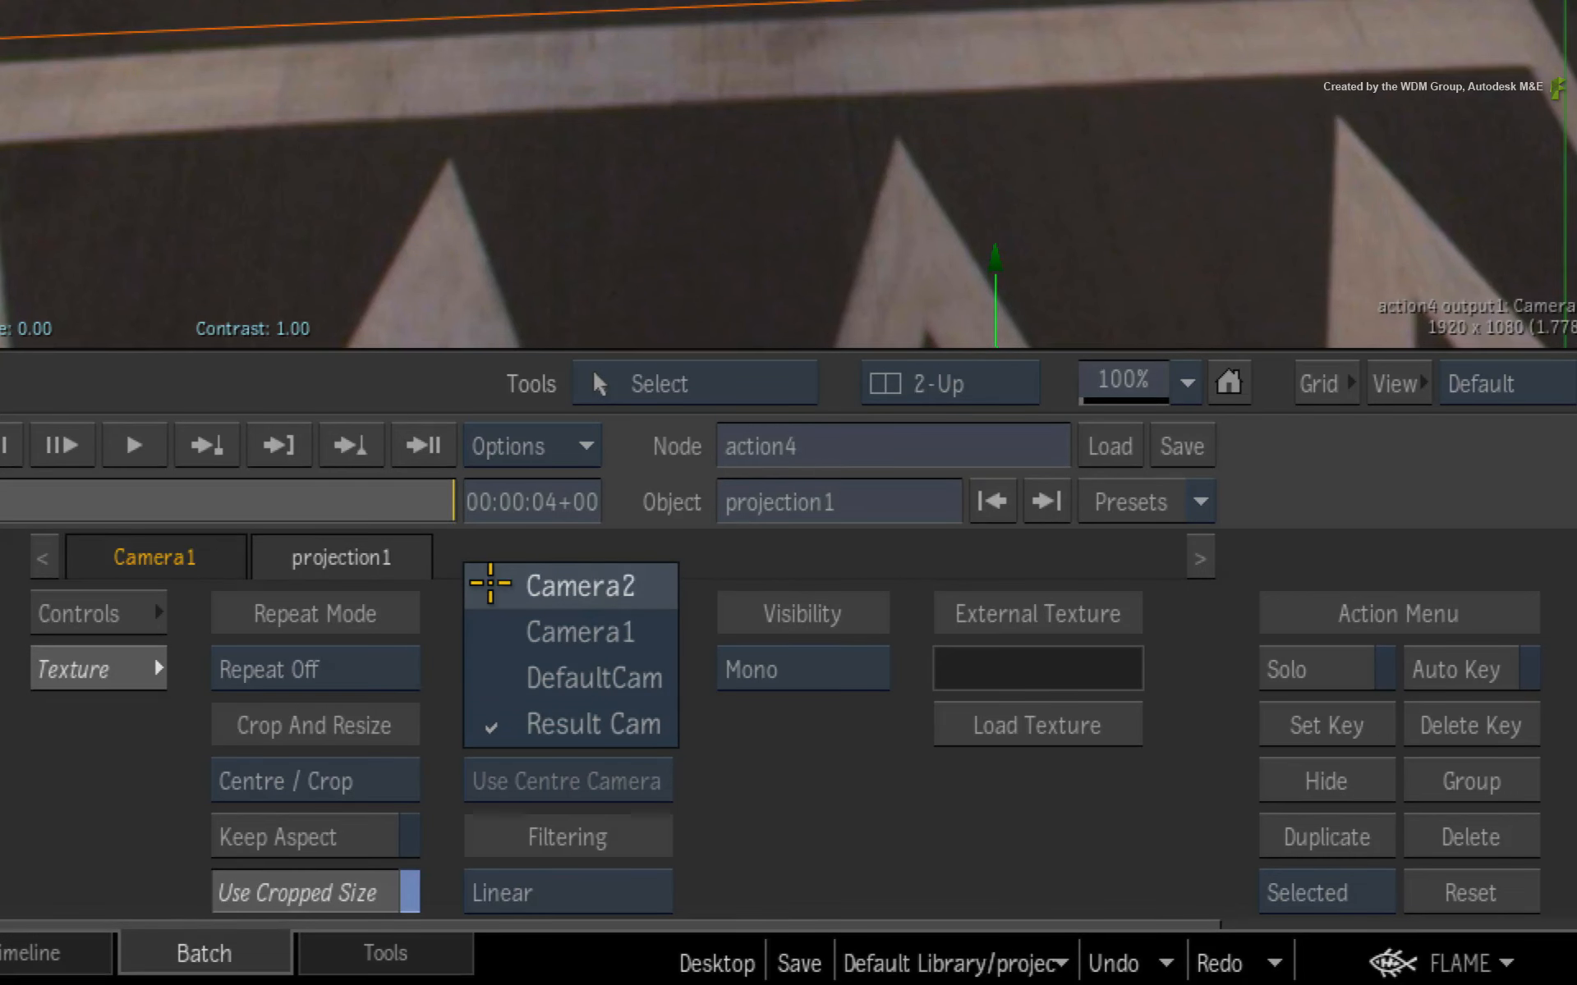
{"action": "left_click", "coordinate": [487, 585]}
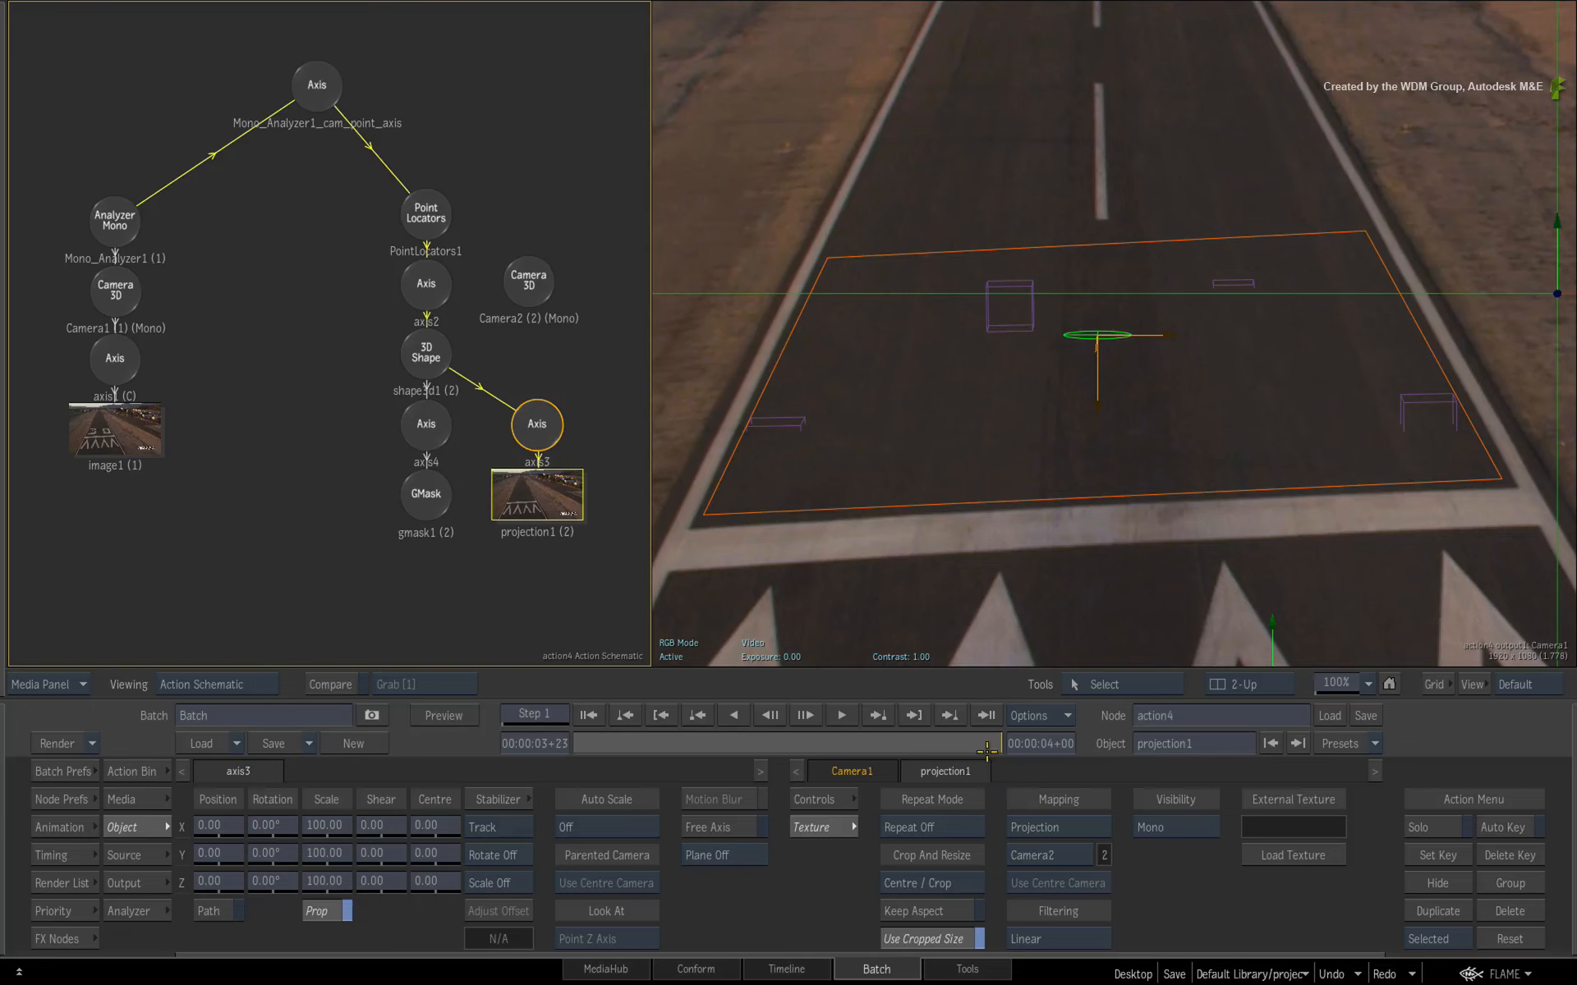
{"action": "left_click_drag", "start_coordinate": [986, 750], "coordinate": [649, 747]}
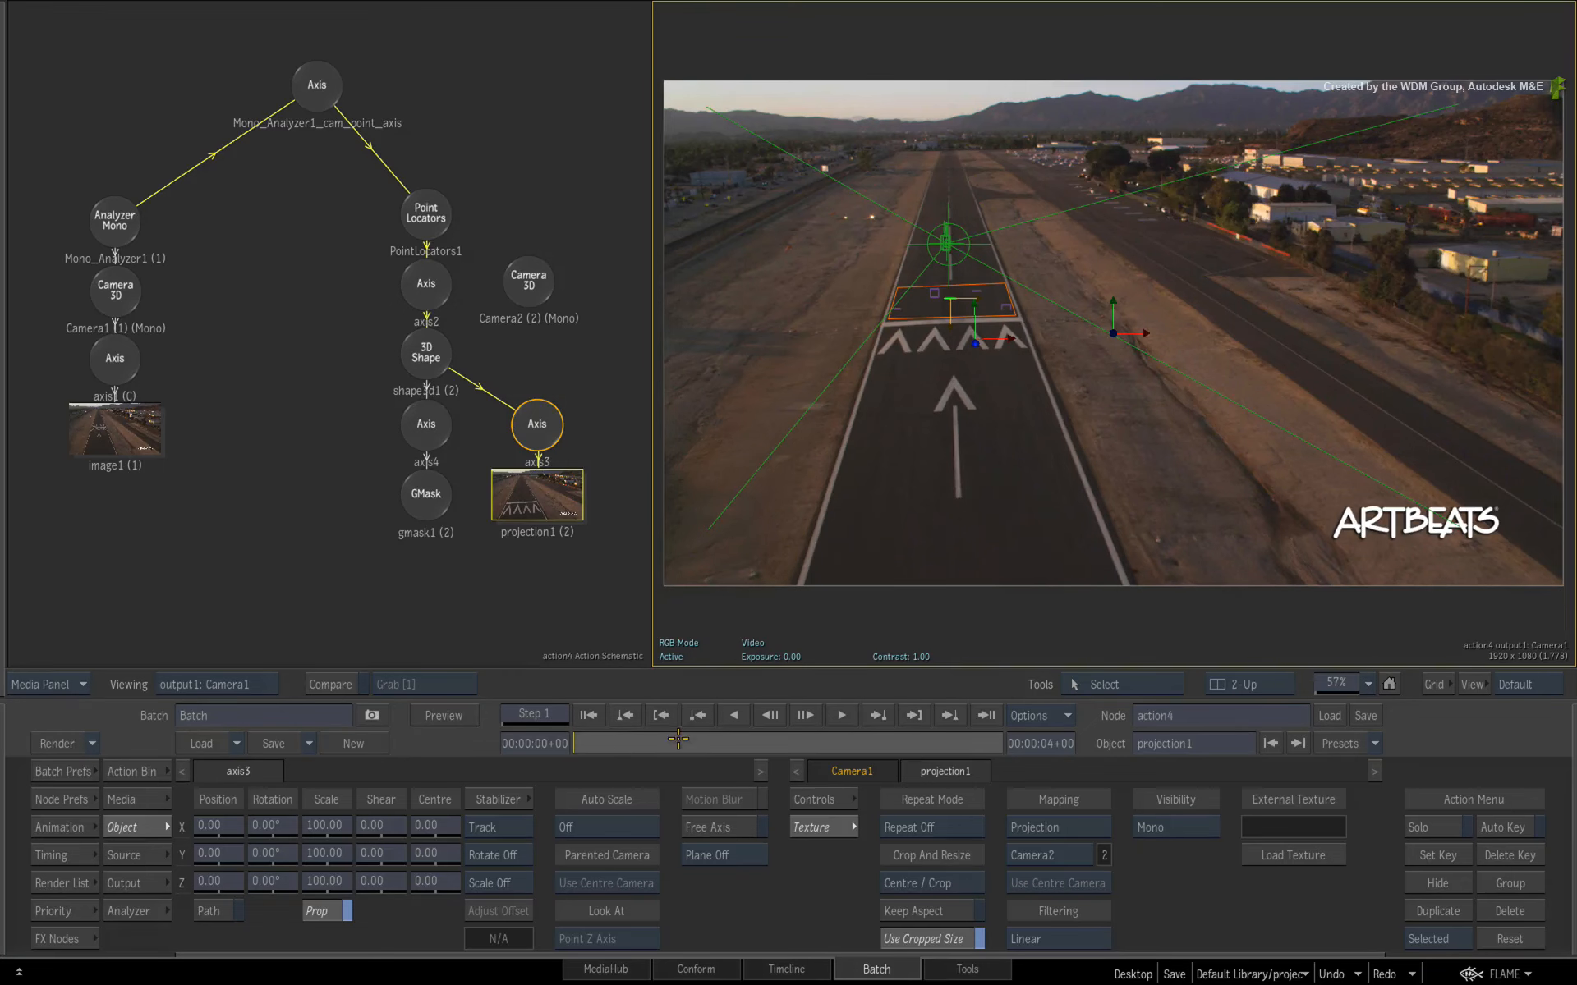
{"action": "left_click_drag", "start_coordinate": [678, 739], "coordinate": [645, 747]}
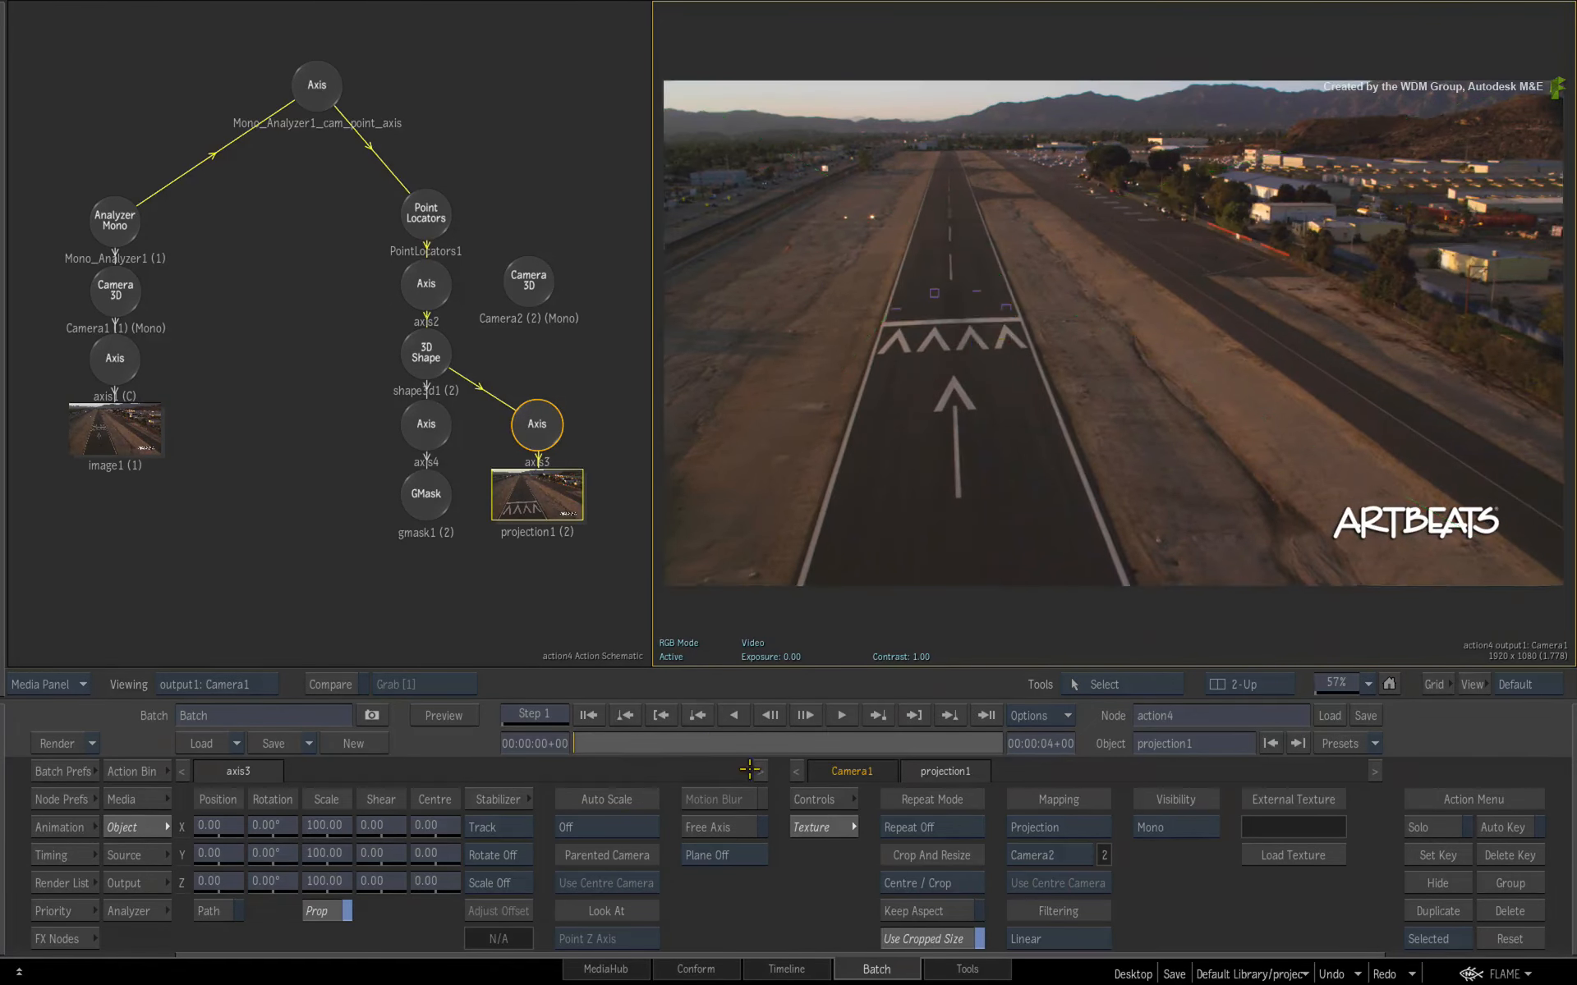